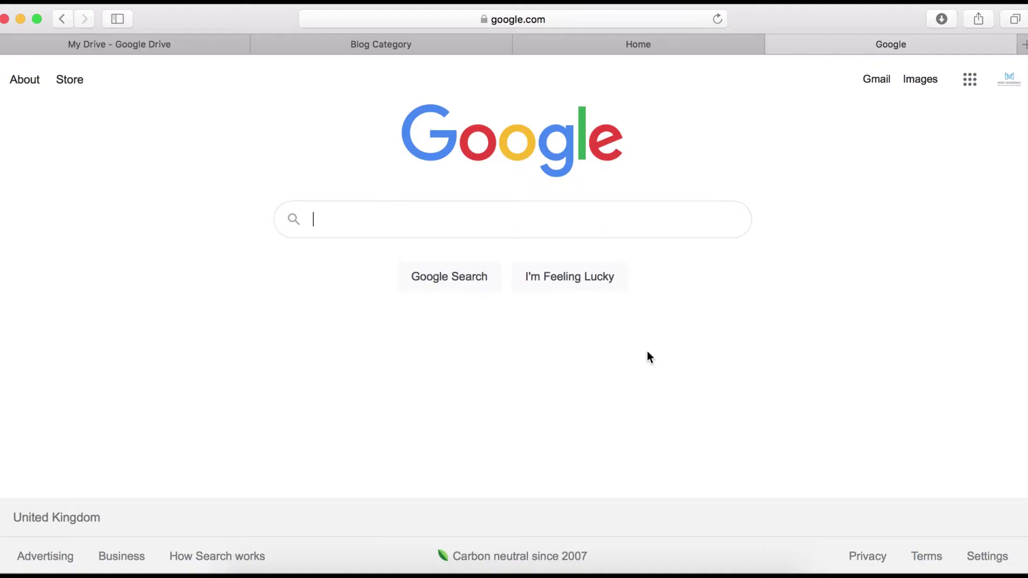
Go to Google Drive from the Google homepage and create a new blank Google Sites website
left_click(970, 80)
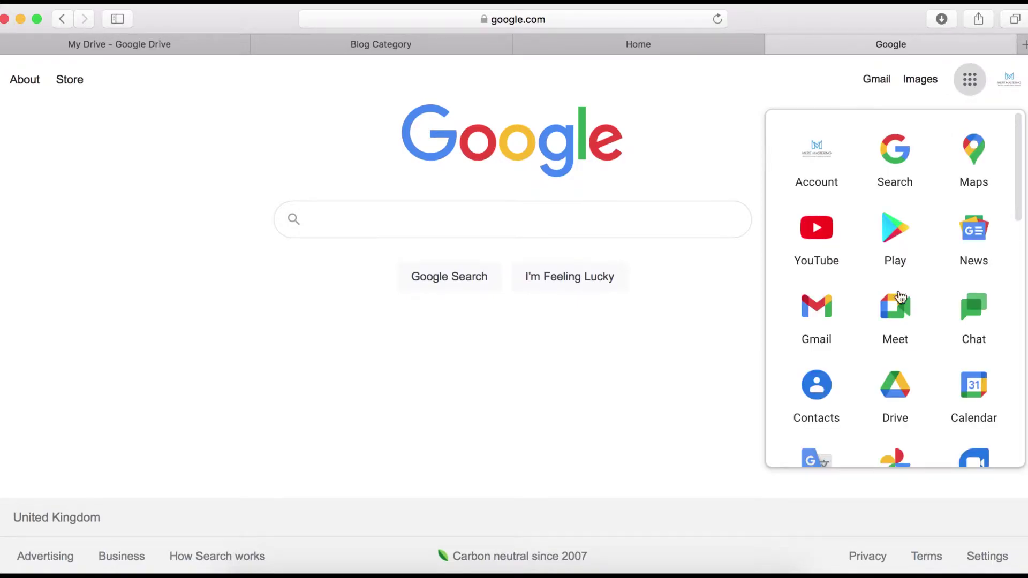
left_click(896, 385)
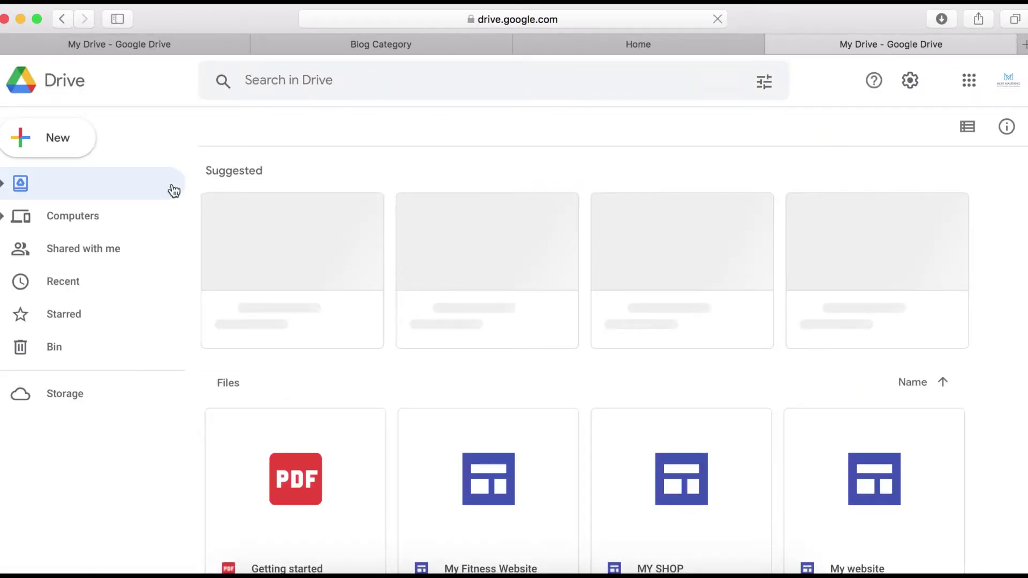
left_click(55, 142)
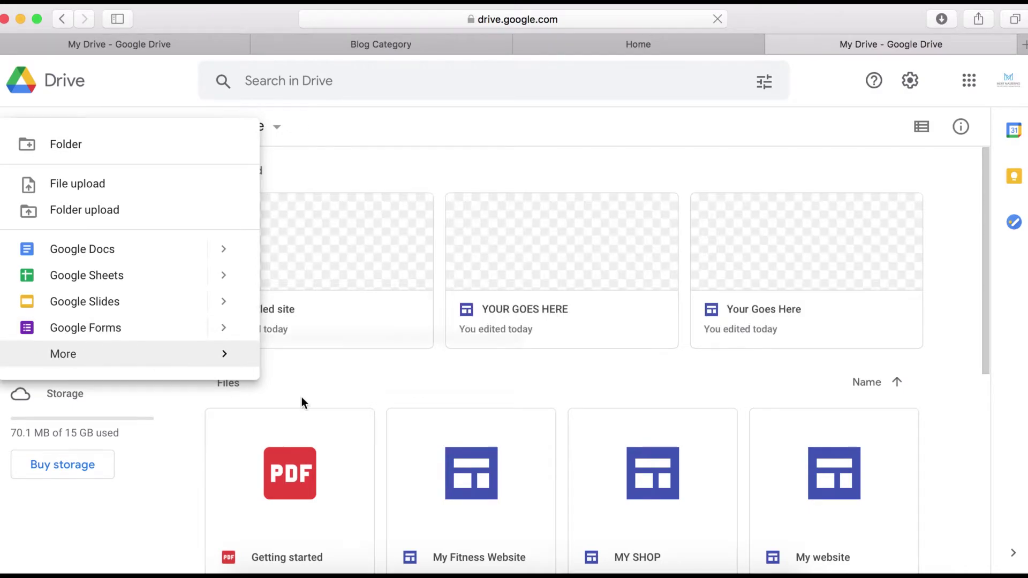
mouse_move(252, 354)
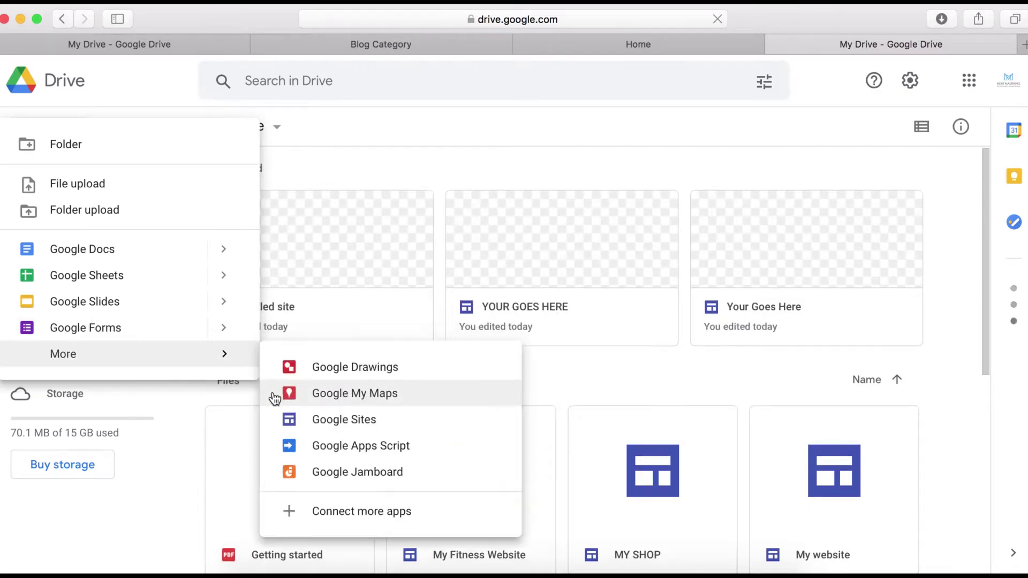
left_click(332, 423)
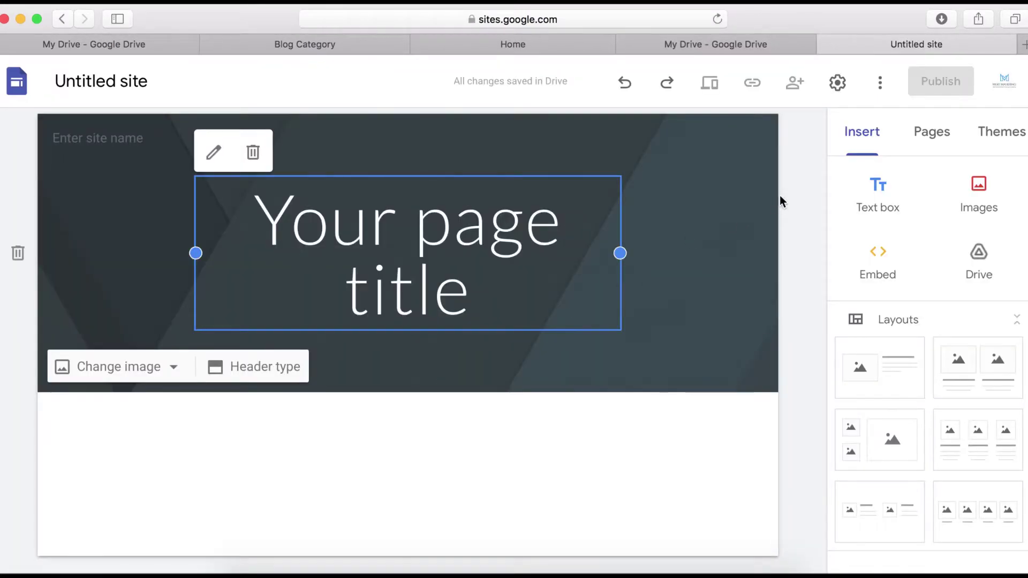
Browse the available site themes and apply the Aristotle theme to the new site
left_click(1002, 134)
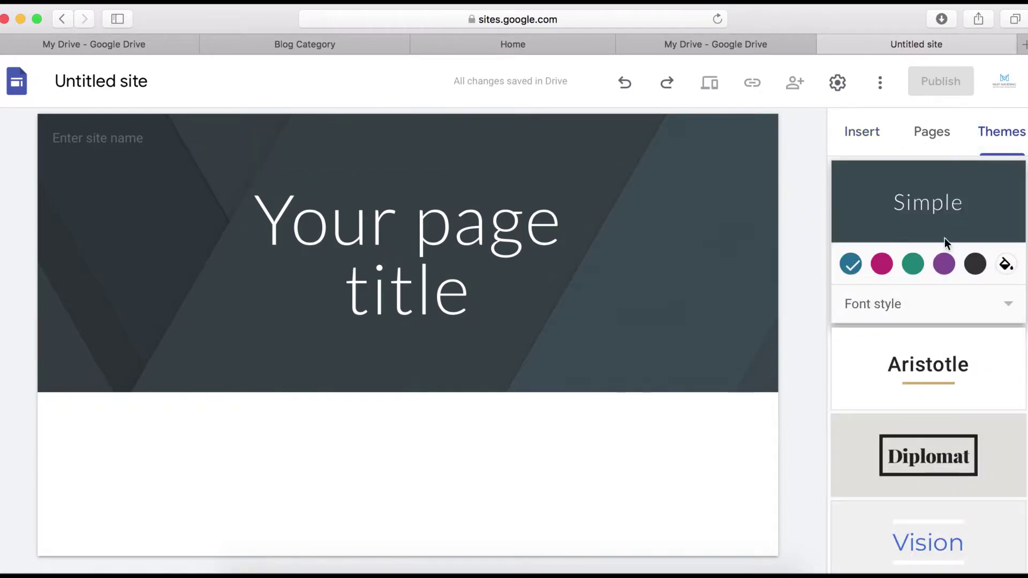
scroll(913, 381, "down", 2)
scroll(912, 381, "down", 2)
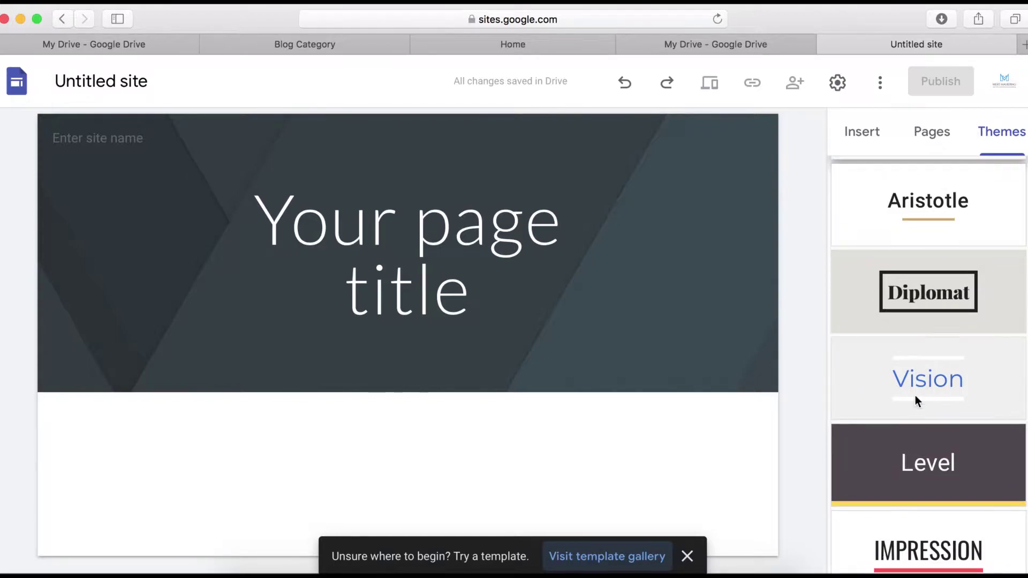
scroll(911, 258, "up", 4)
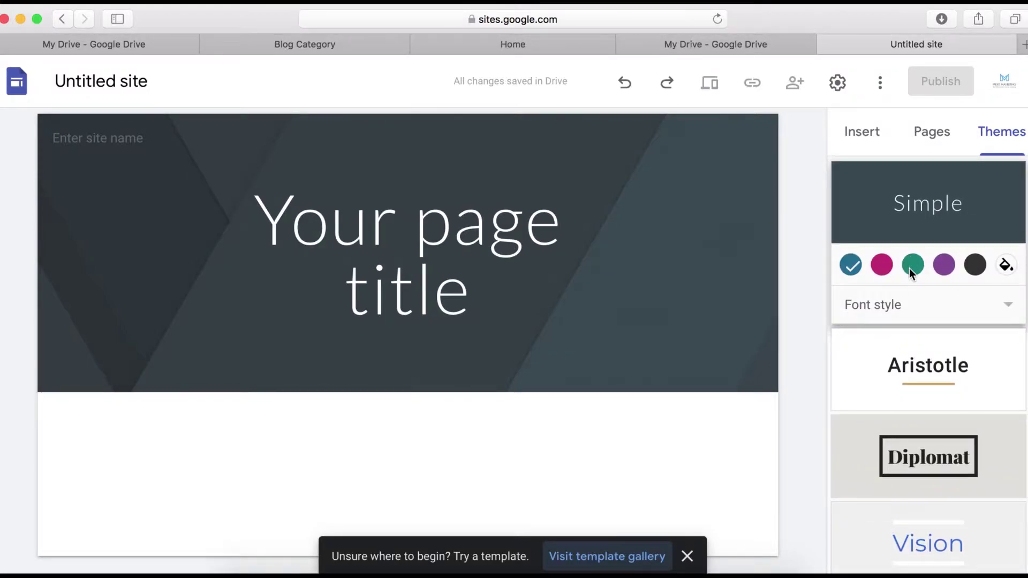
scroll(913, 375, "down", 4)
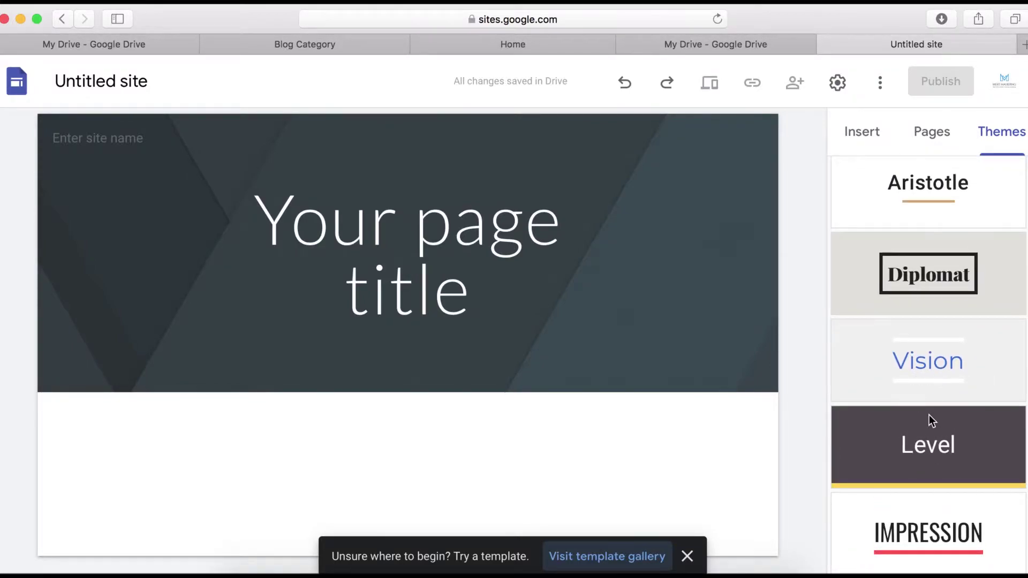
scroll(922, 522, "up", 4)
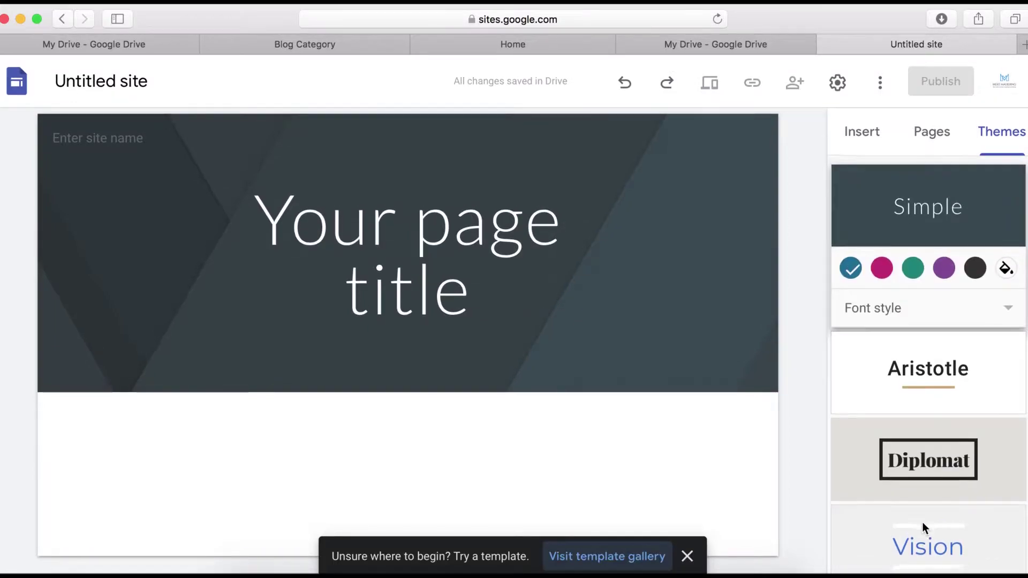
left_click(931, 378)
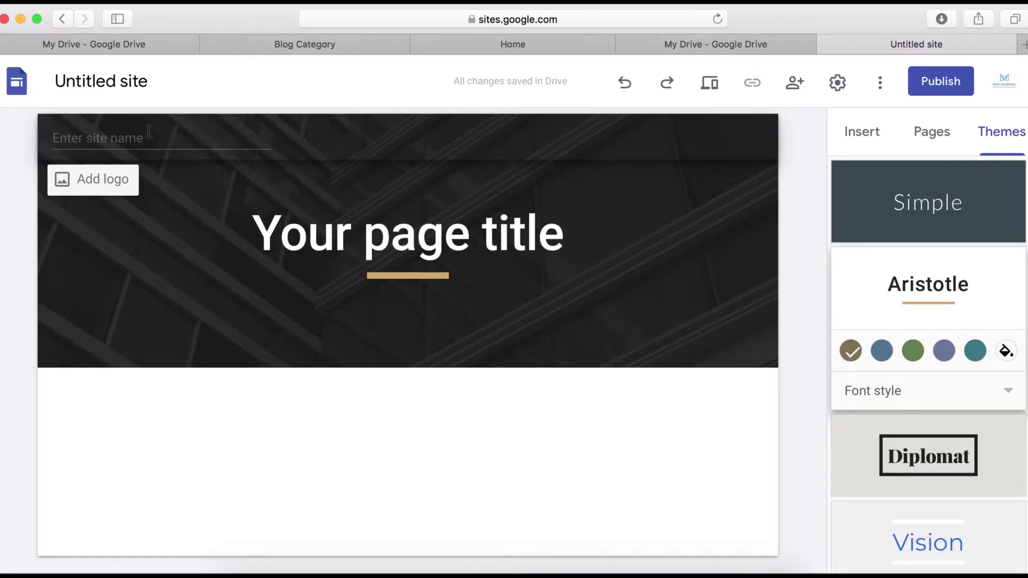
Upload EmbeddedImage-3.png from the Downloads folder as the site's logo and close the settings
left_click(69, 138)
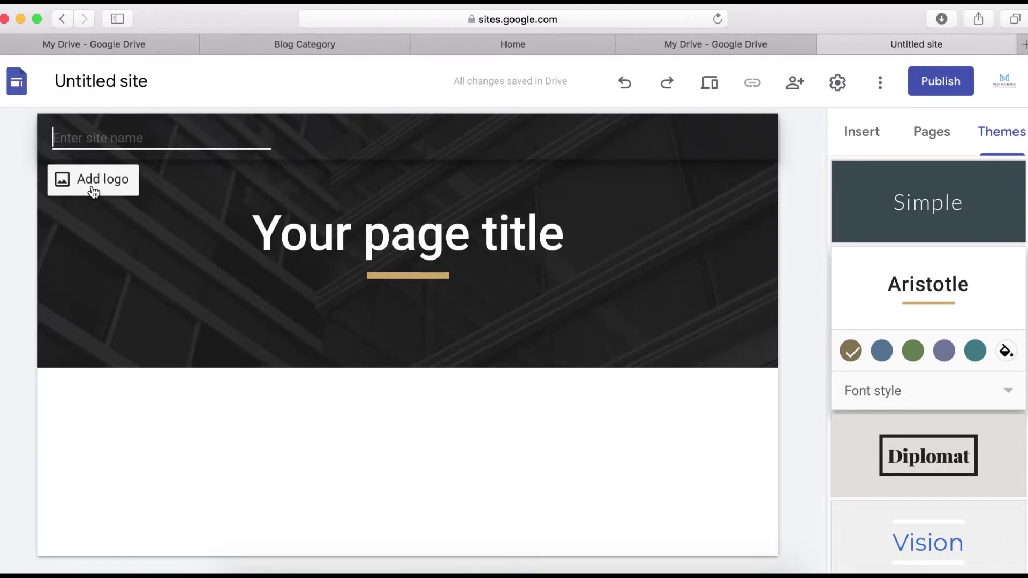
left_click(94, 182)
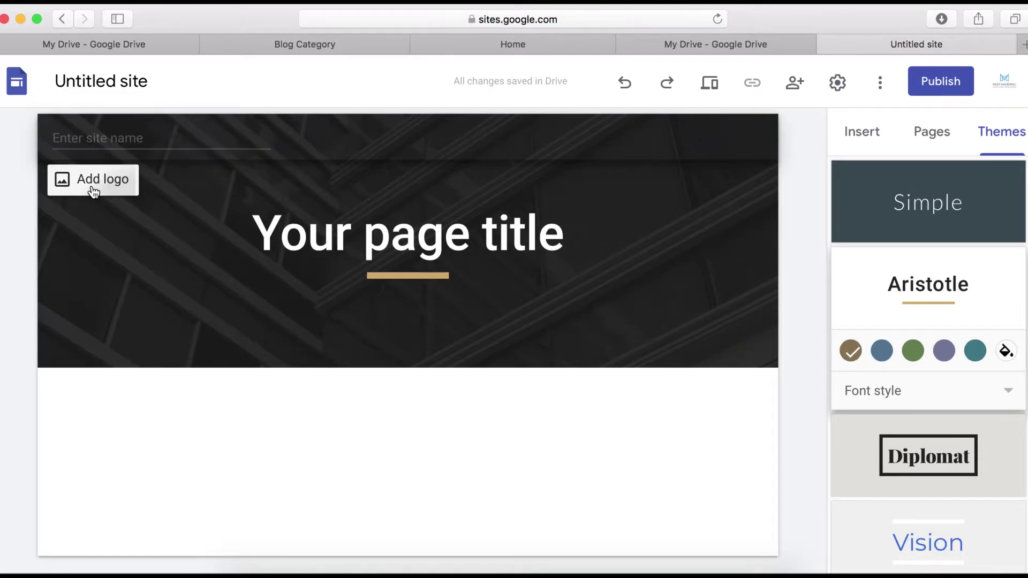
left_click(490, 315)
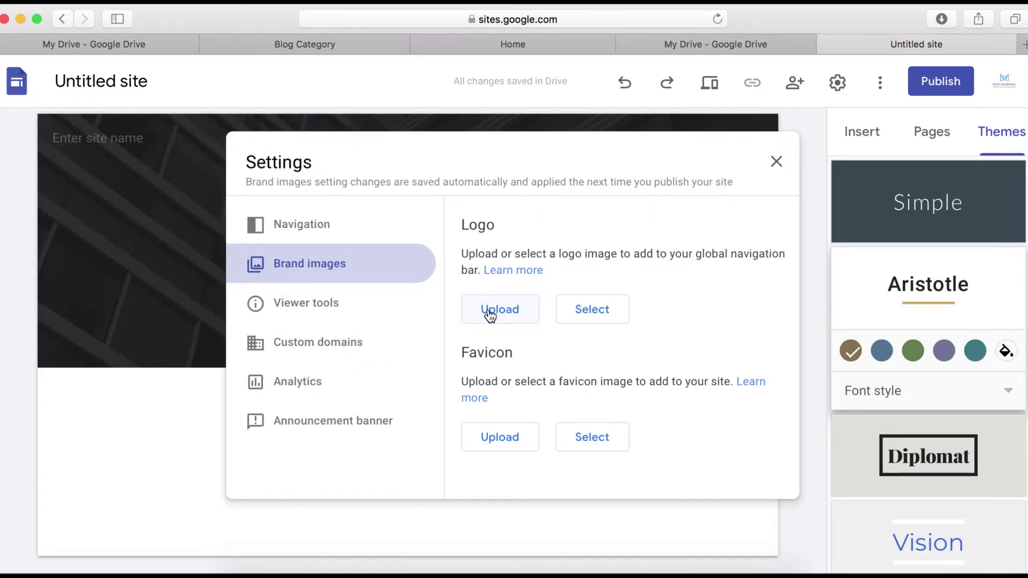
scroll(493, 264, "down", 1)
scroll(492, 264, "down", 5)
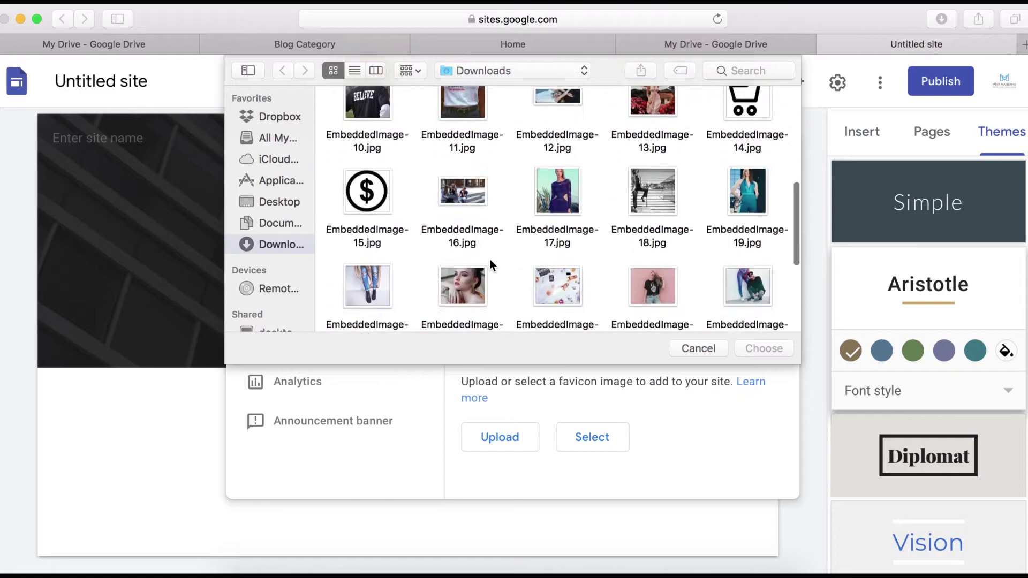
scroll(489, 264, "up", 8)
left_click(747, 117)
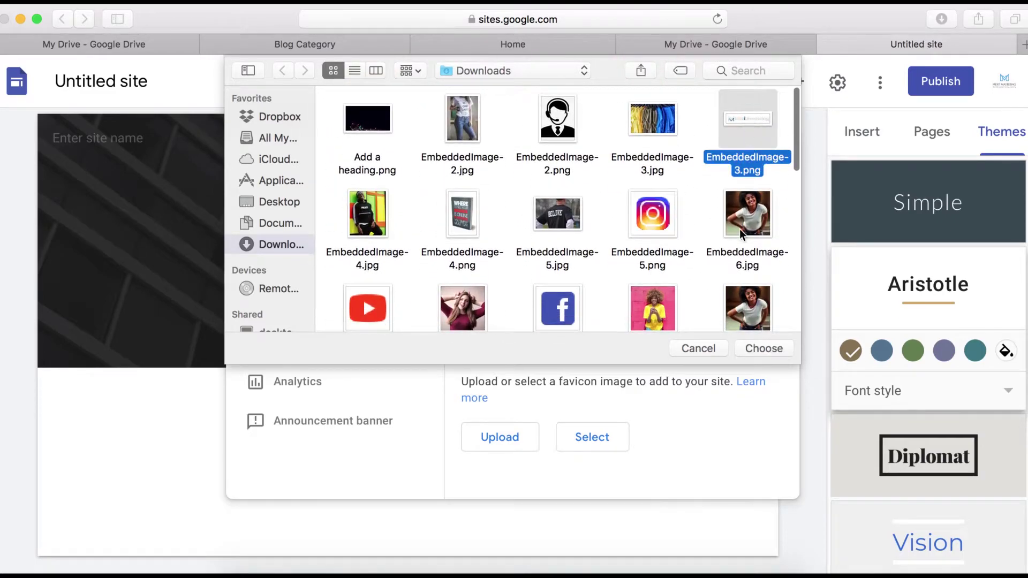
left_click(762, 348)
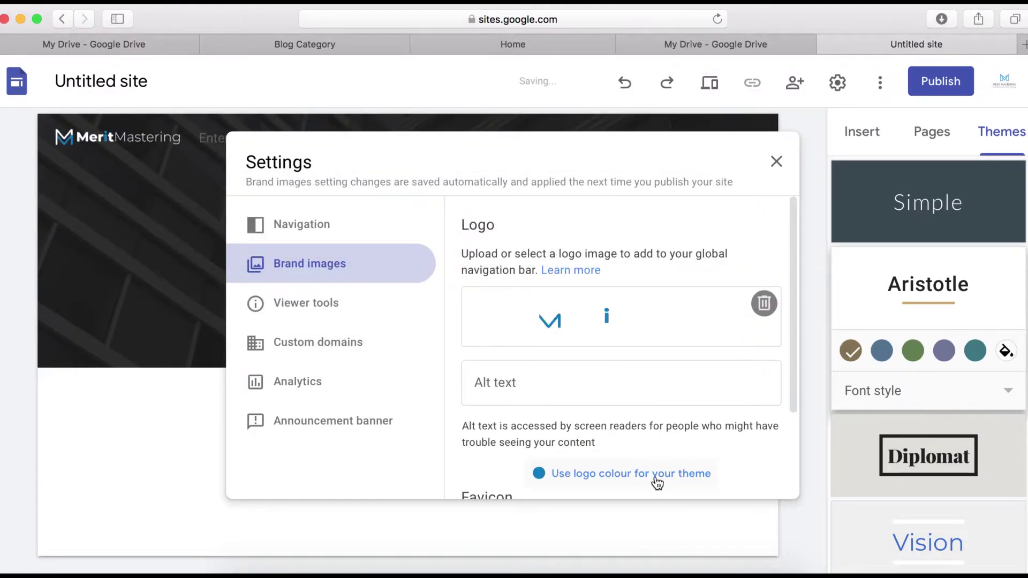
scroll(676, 383, "down", 3)
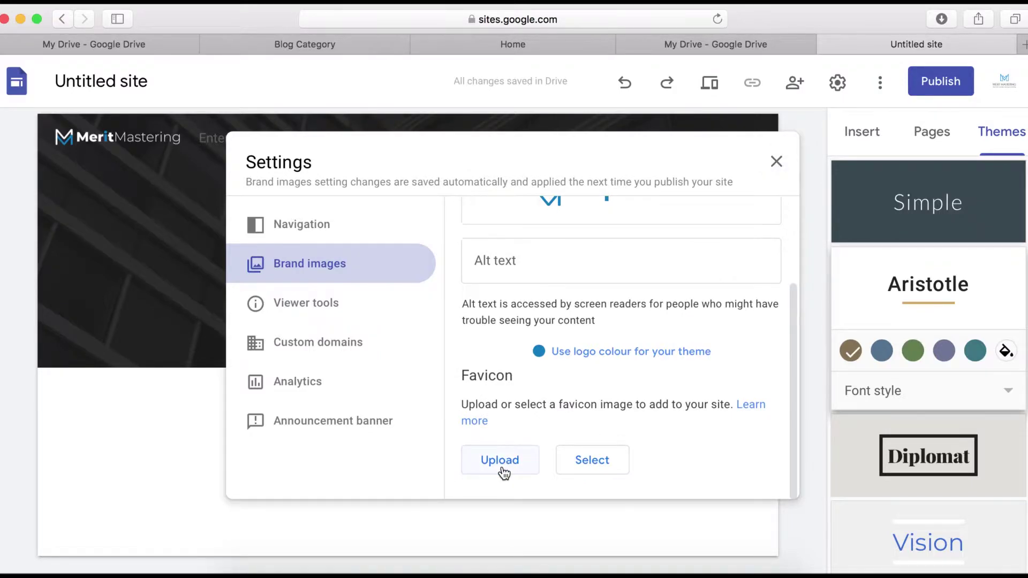
left_click(776, 161)
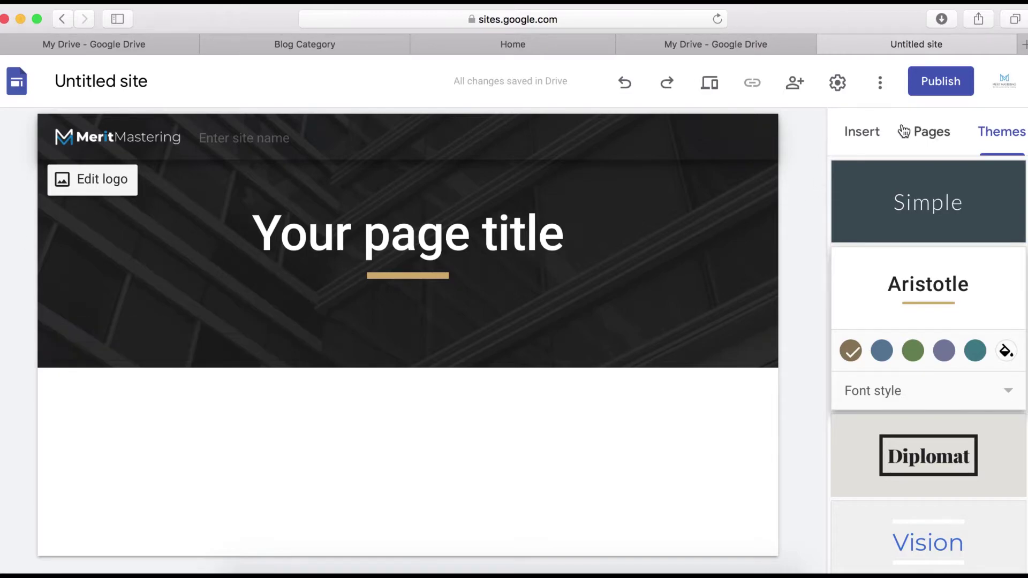
Add a new page named "Fashion" to the site
left_click(933, 141)
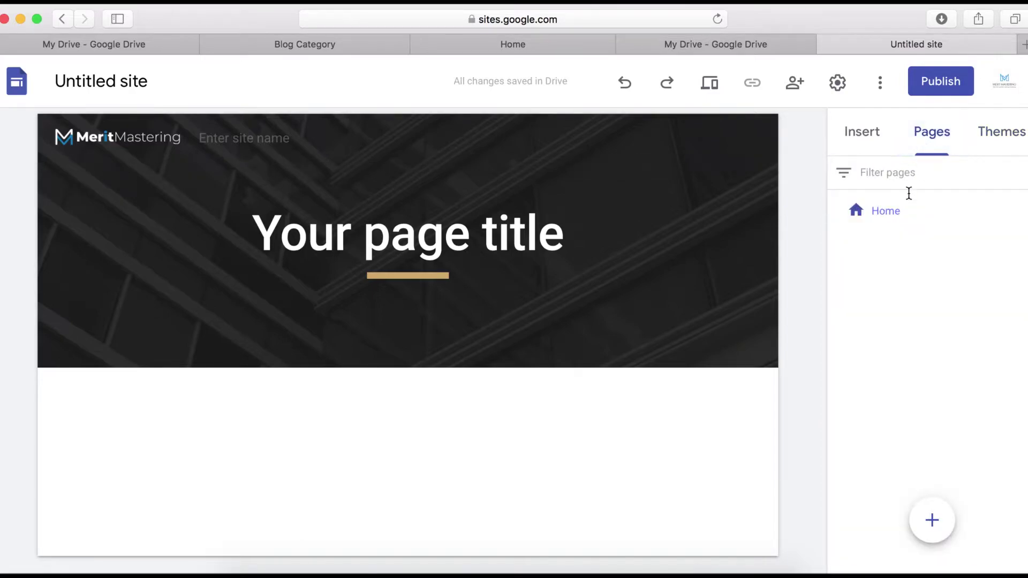
mouse_move(932, 533)
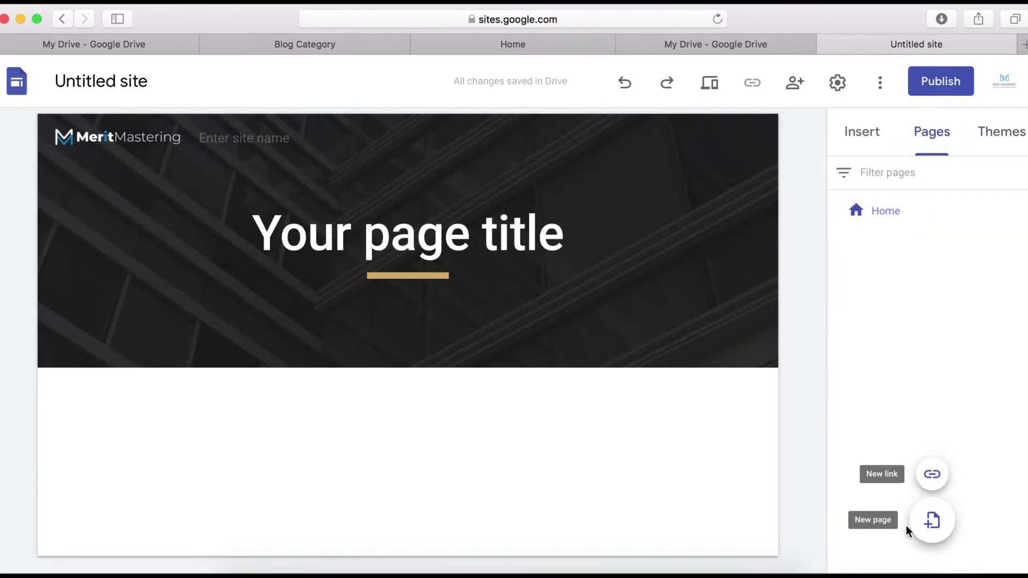
left_click(932, 522)
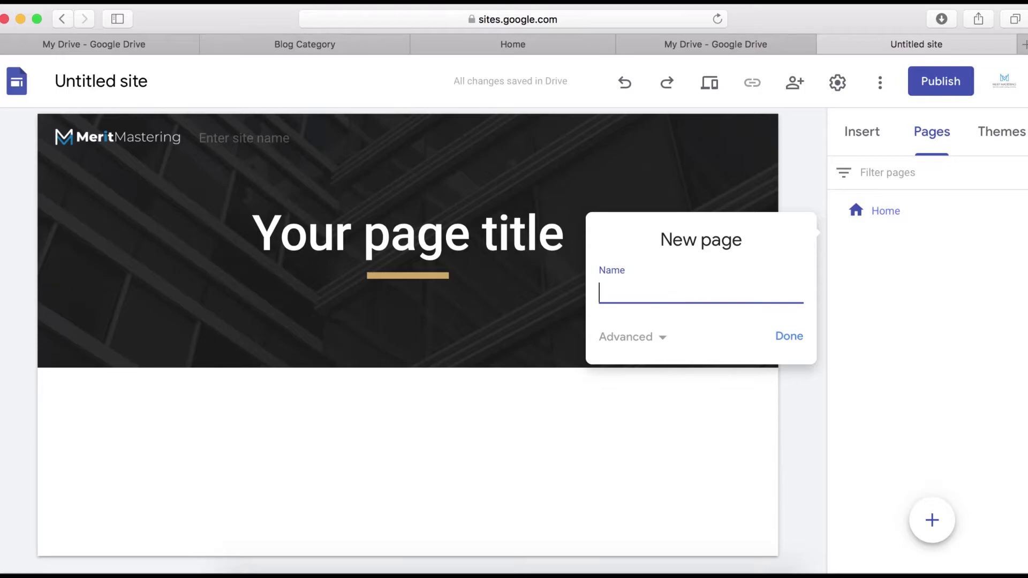
type("Fashion")
left_click(789, 343)
Add another new page named "Clothing Trends" to the site
mouse_move(934, 527)
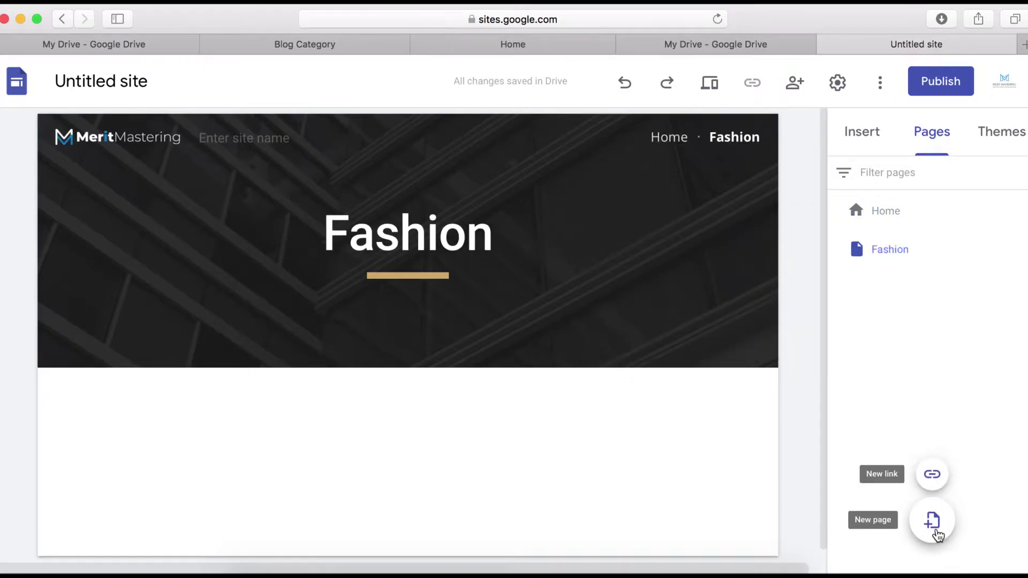
left_click(934, 530)
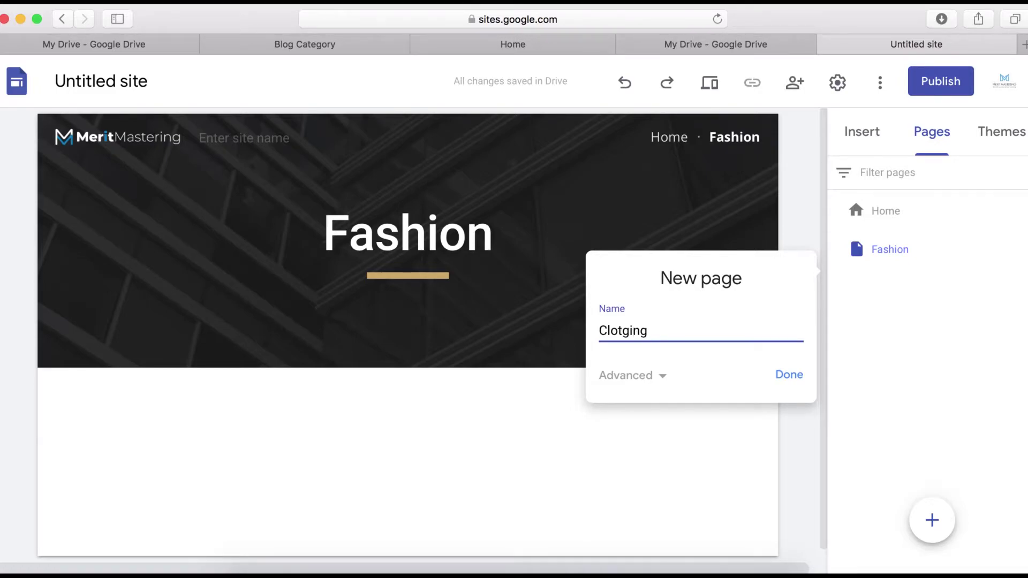
type("Clothing Trends")
left_click(789, 374)
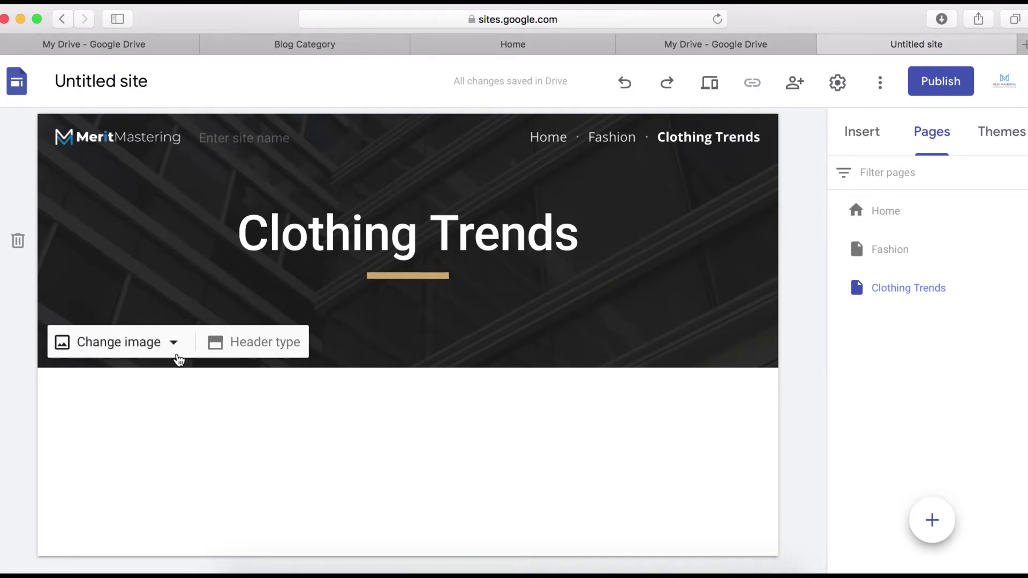
Replace the Clothing Trends header image by uploading the pexels-polina-kovalev photo ending in 6042.jpg from Downloads
left_click(174, 348)
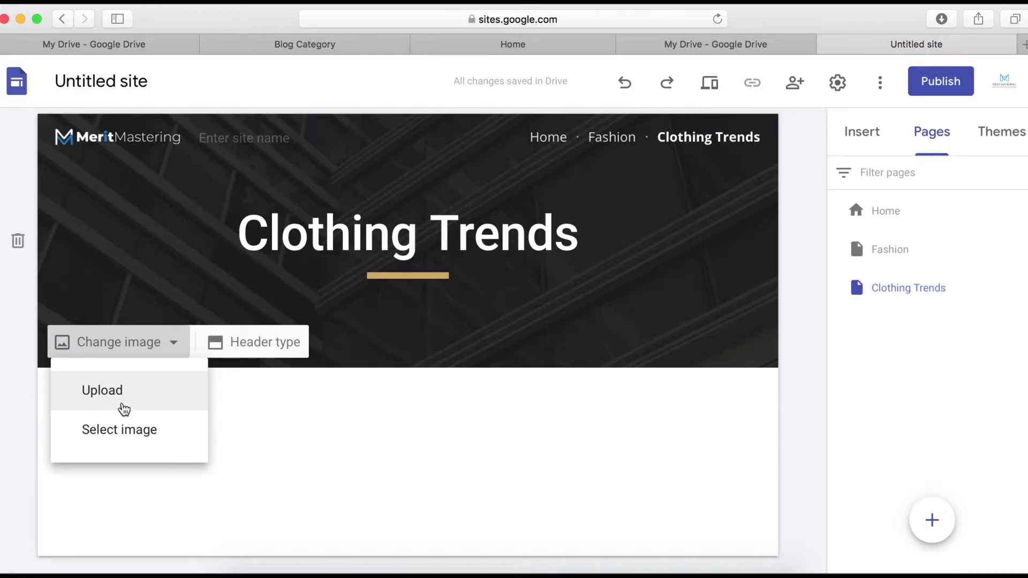
left_click(104, 394)
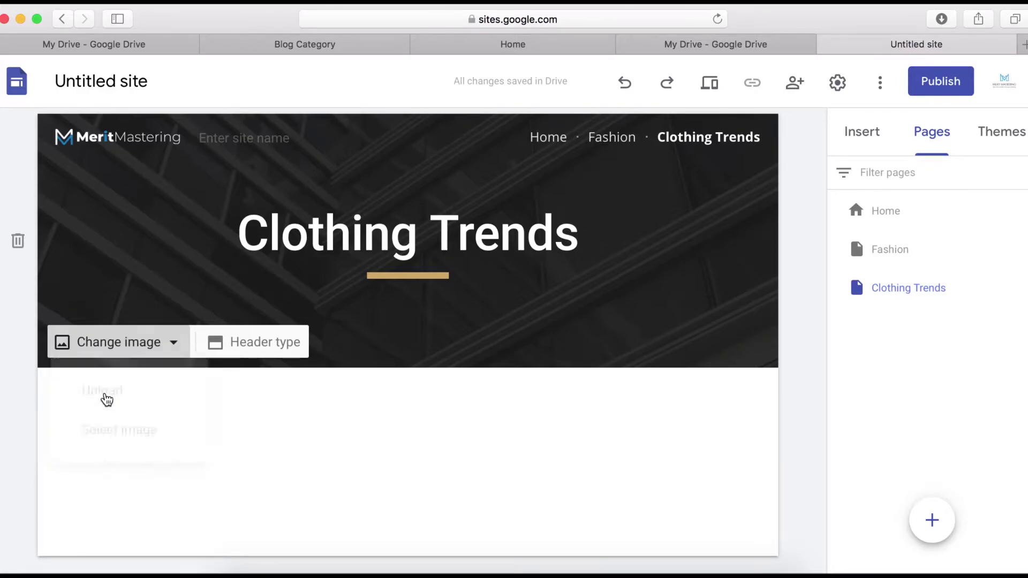
scroll(436, 264, "down", 10)
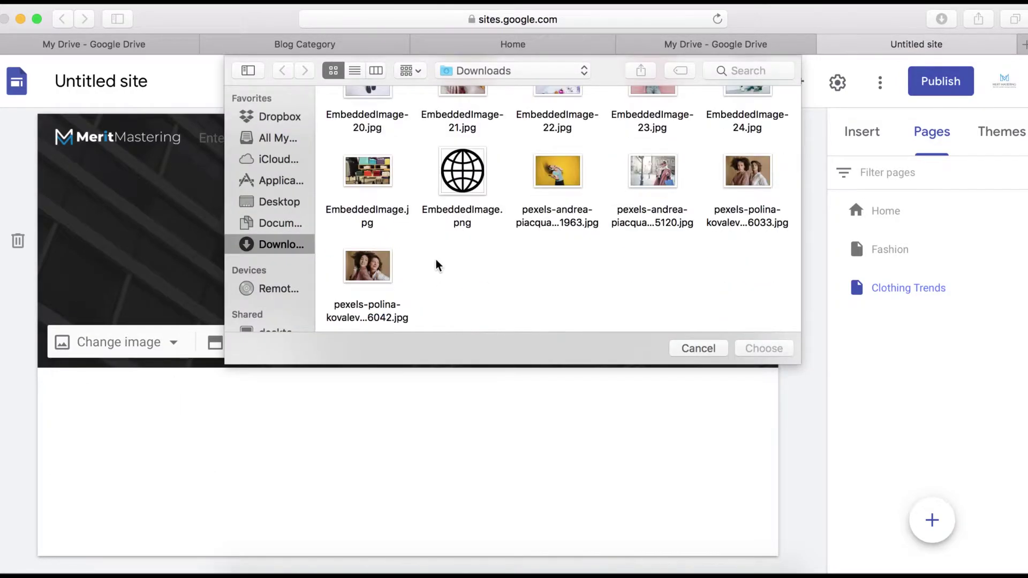
left_click(370, 270)
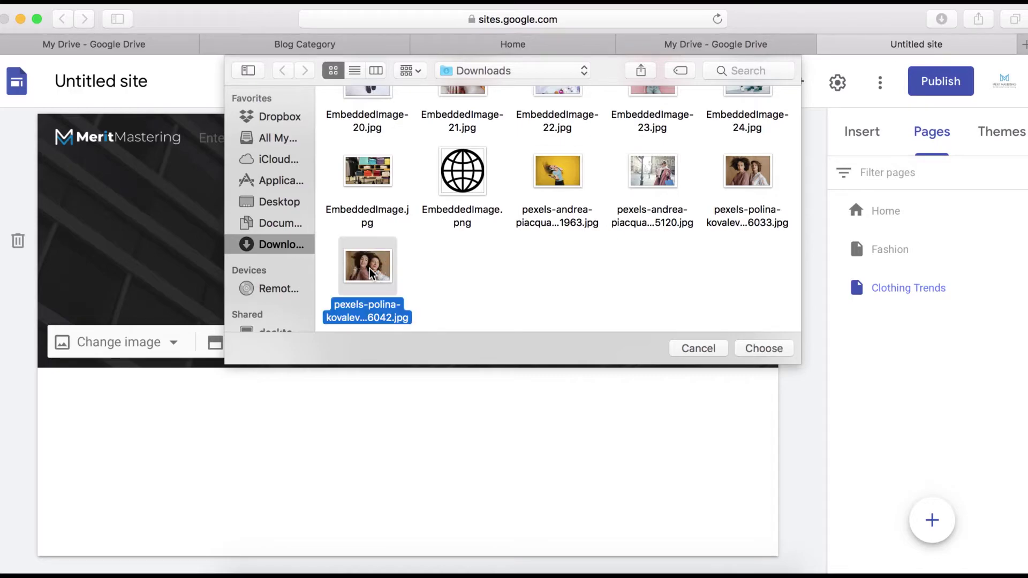
left_click(758, 349)
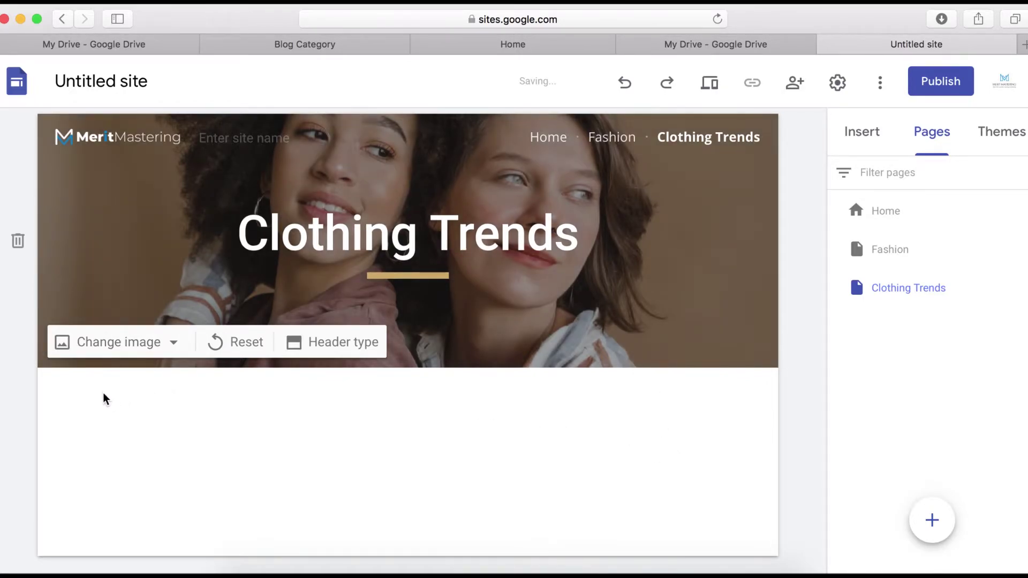
Insert a text box below the Clothing Trends header and narrow it to about a third of its width
double_click(394, 403)
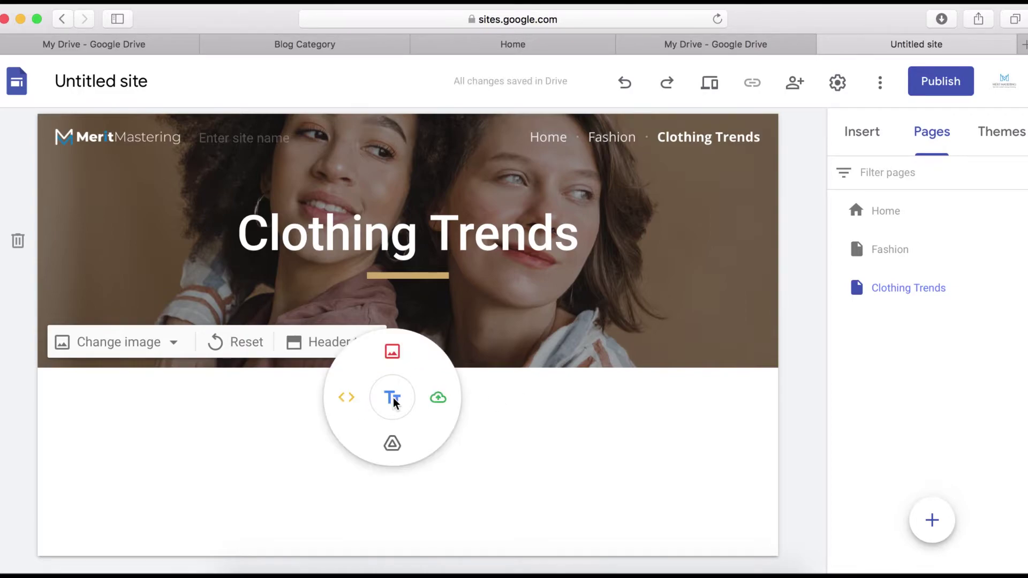
left_click(393, 399)
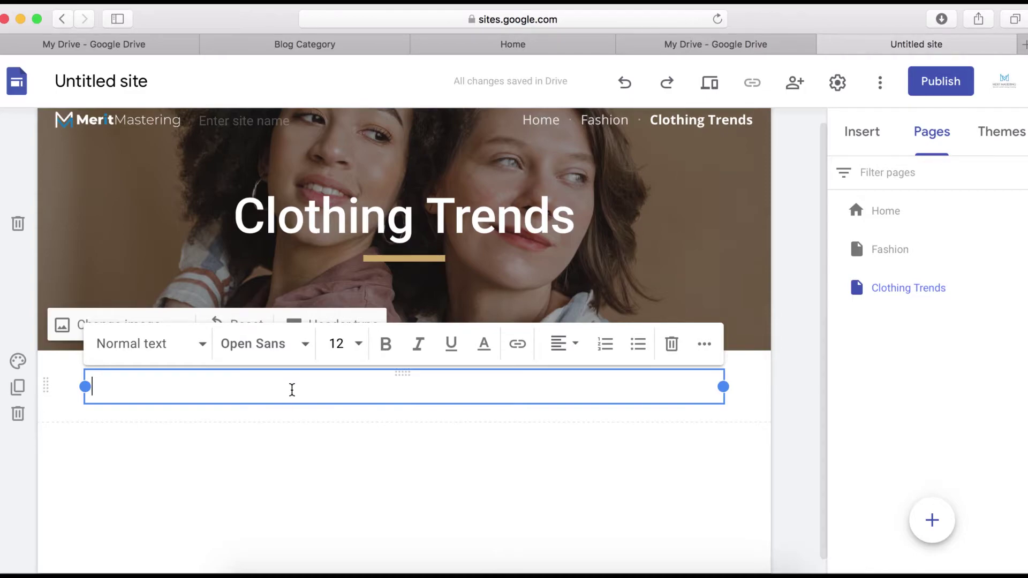
left_click_drag(723, 387, 287, 390)
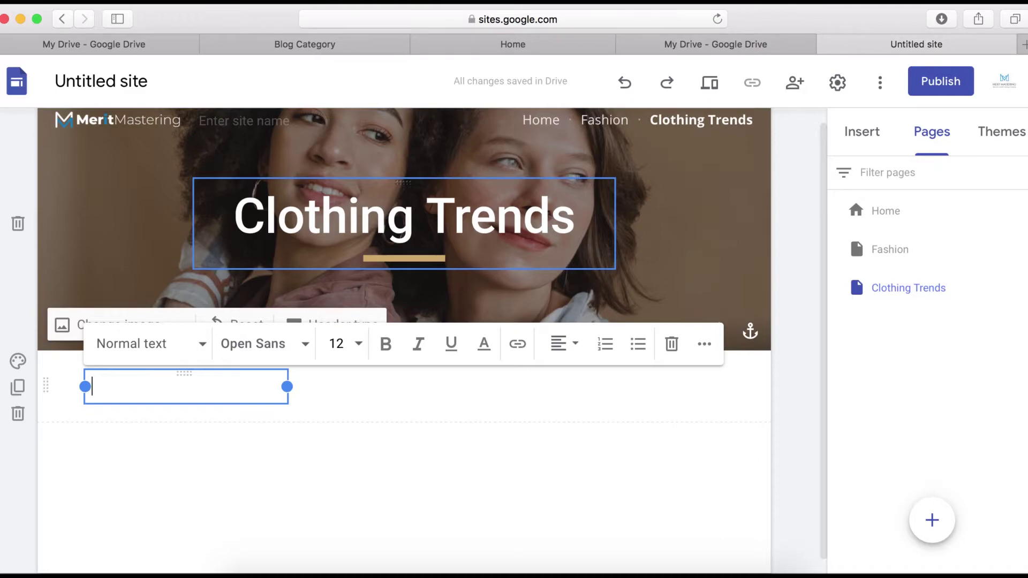
Enter the breadcrumb text "Home - > Clothing Trends" in the text box below the header
type("Home ->")
left_click(138, 387)
type("Clot")
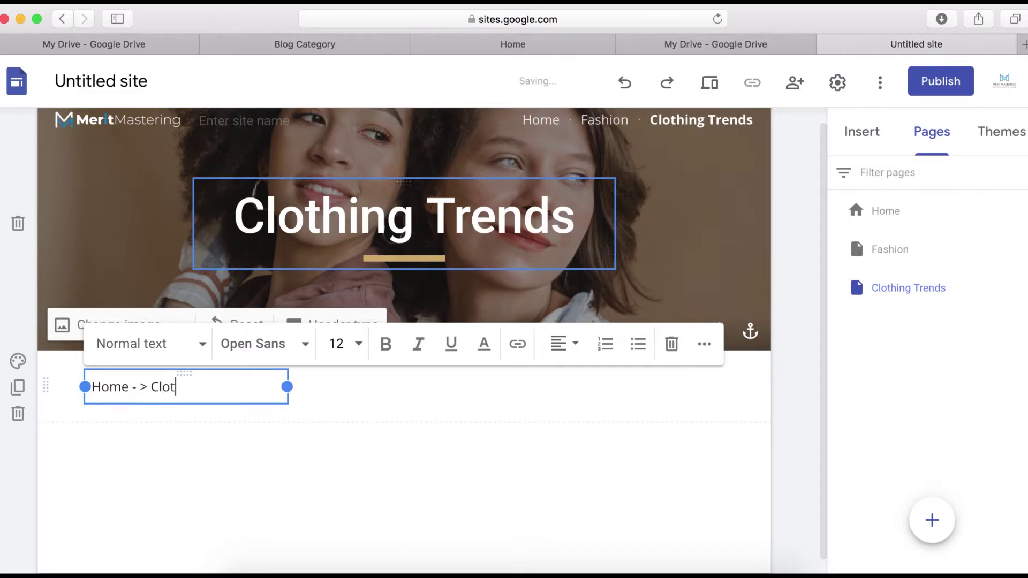
type("hing Tra")
type("nds")
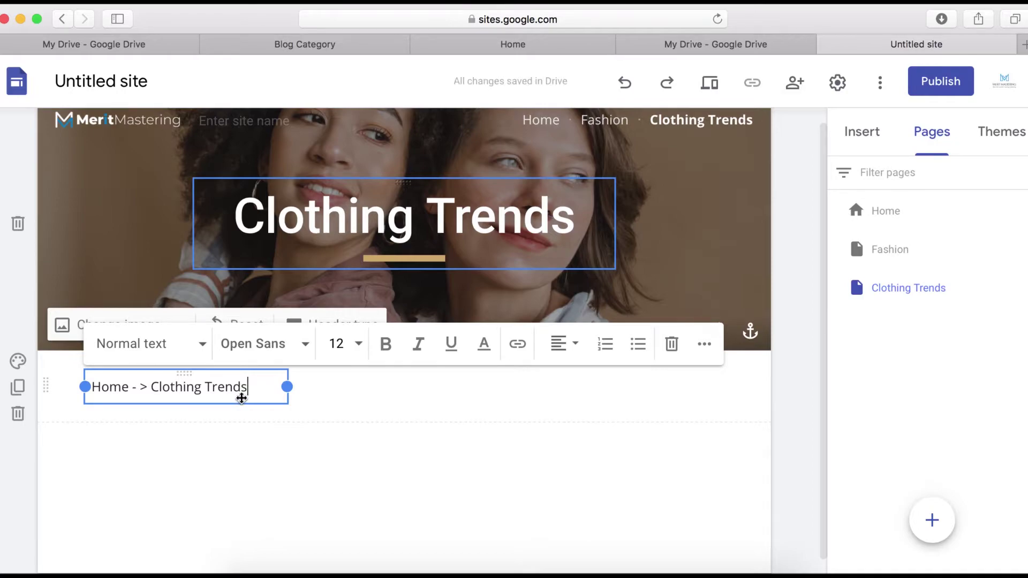
Make the word "Home" bold in the breadcrumb text below the header
left_click(260, 388)
left_click_drag(259, 388, 154, 386)
left_click(136, 387)
left_click(148, 386)
double_click(105, 386)
left_click(386, 344)
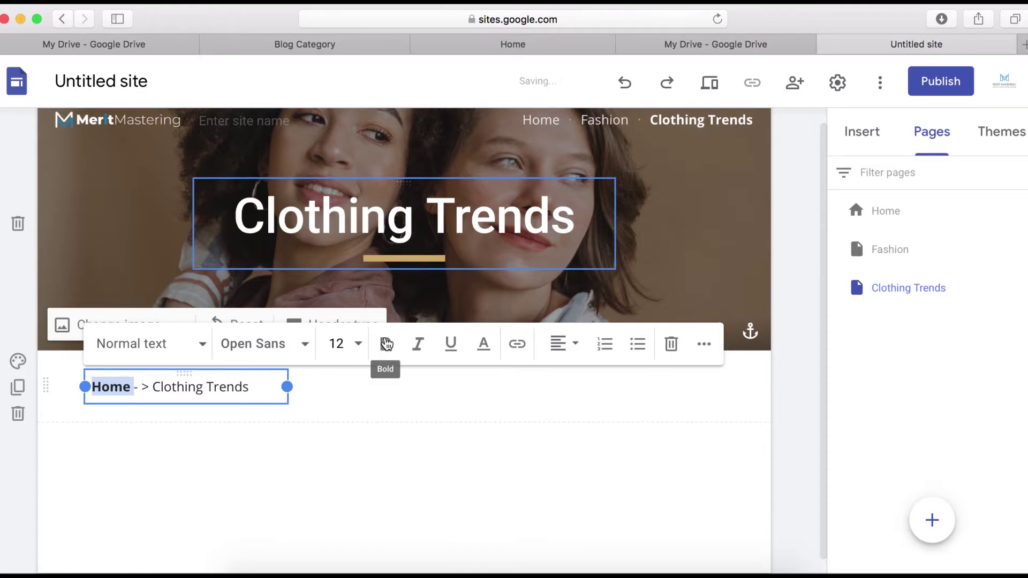
left_click(372, 387)
Insert the two-column layout with an image above heading and body text in each column, below the breadcrumb
scroll(364, 509, "down", 1)
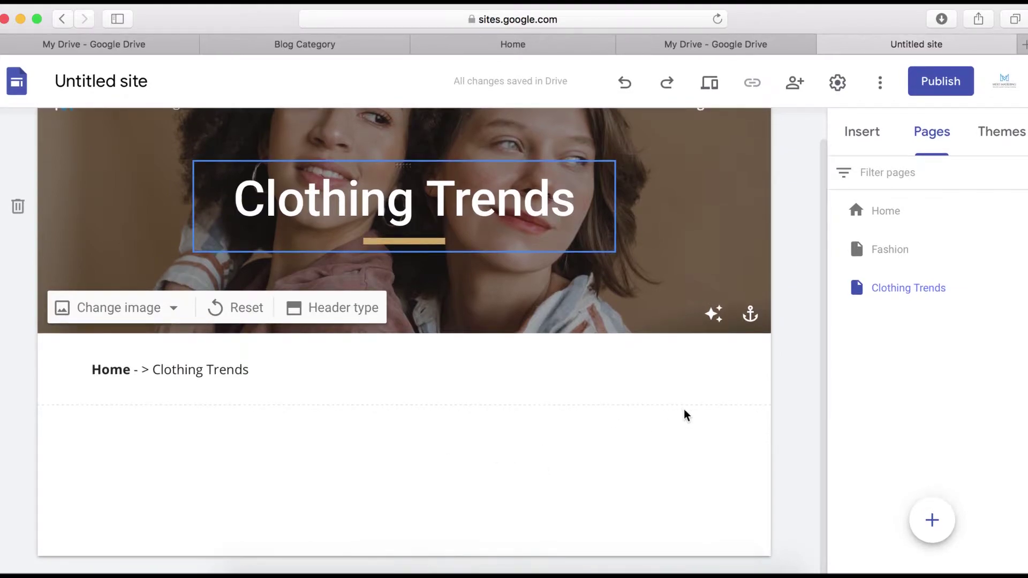
left_click(874, 131)
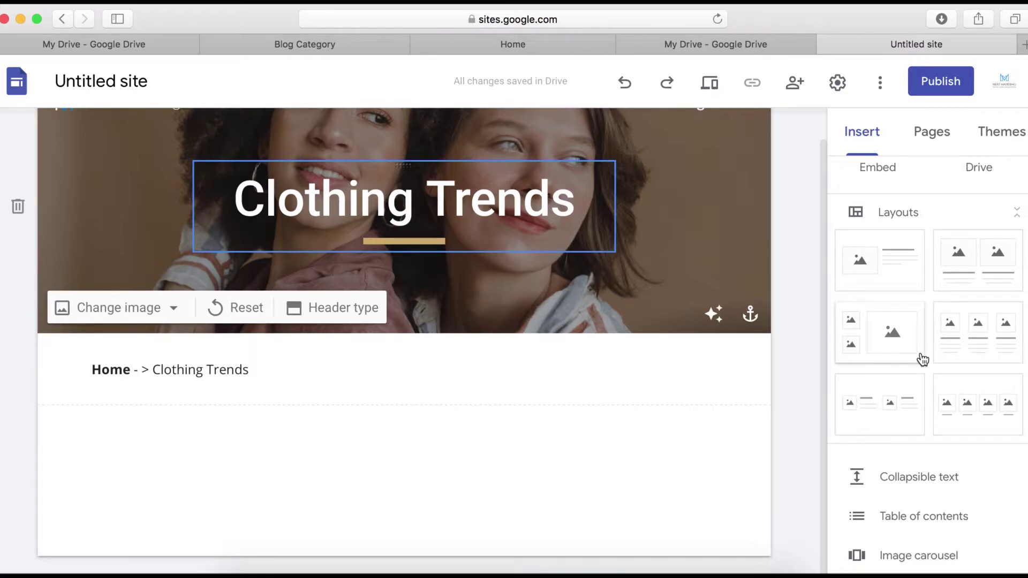
left_click(972, 268)
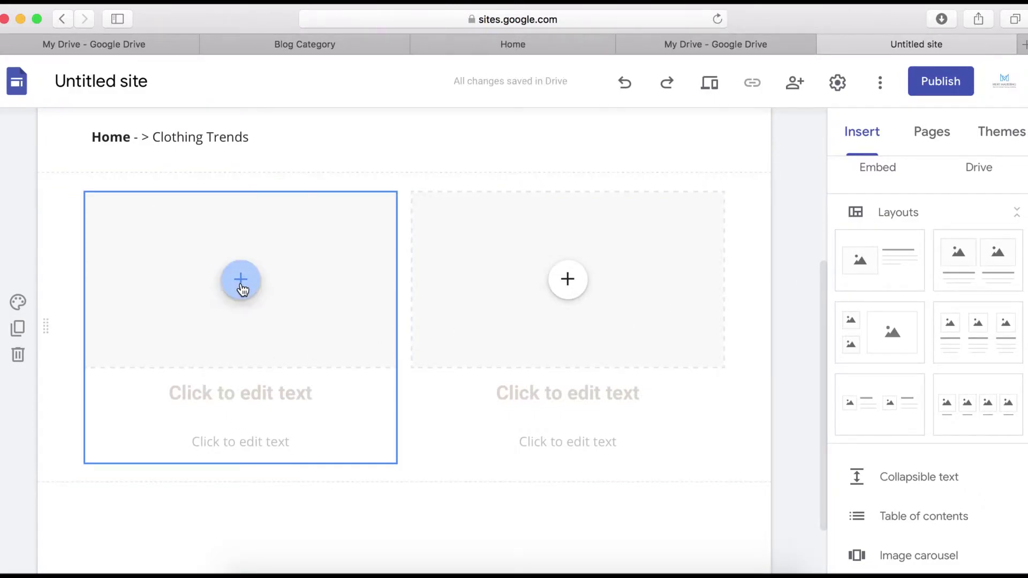
Upload EmbeddedImage-17.jpg from Downloads into the first column's image placeholder and make the image tall enough to show the model's face
left_click(241, 285)
left_click(293, 333)
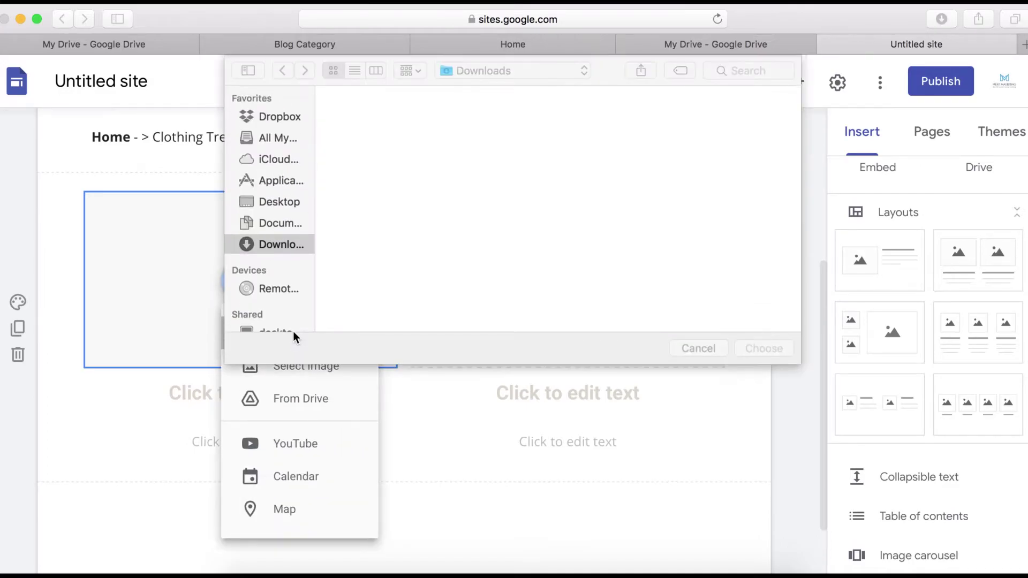
scroll(535, 262, "down", 5)
scroll(535, 259, "down", 4)
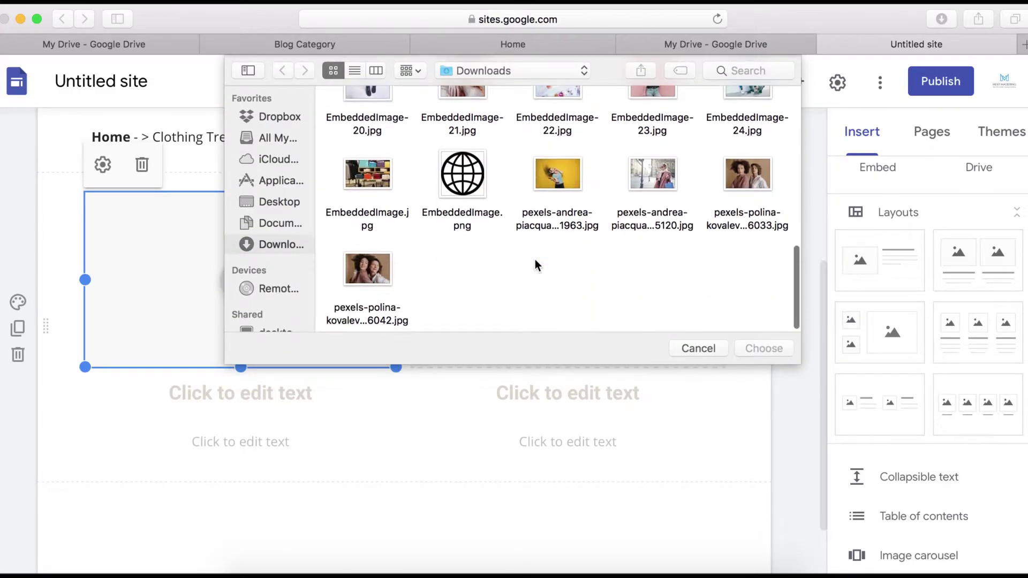
scroll(535, 259, "up", 2)
scroll(538, 262, "up", 5)
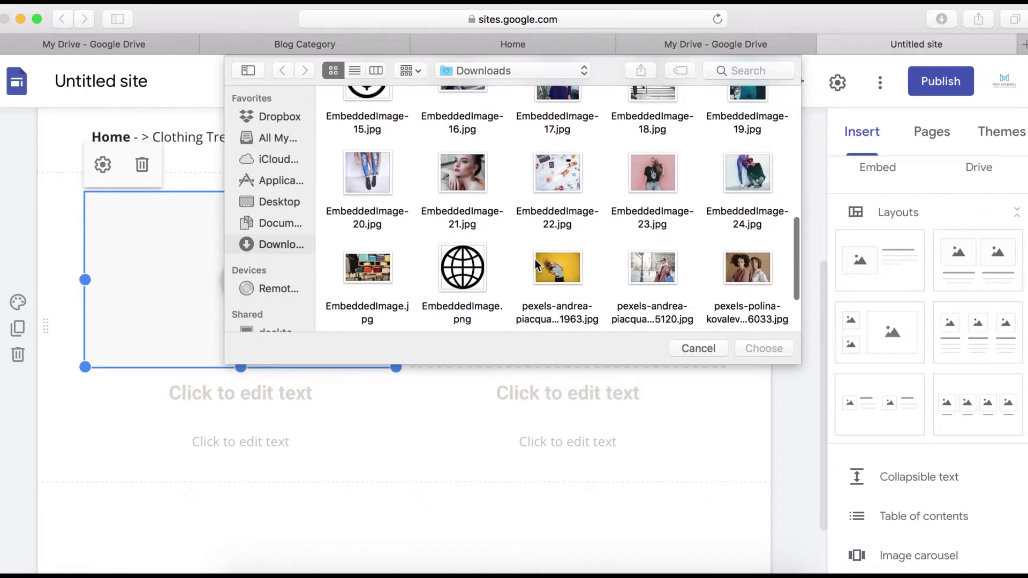
left_click(552, 208)
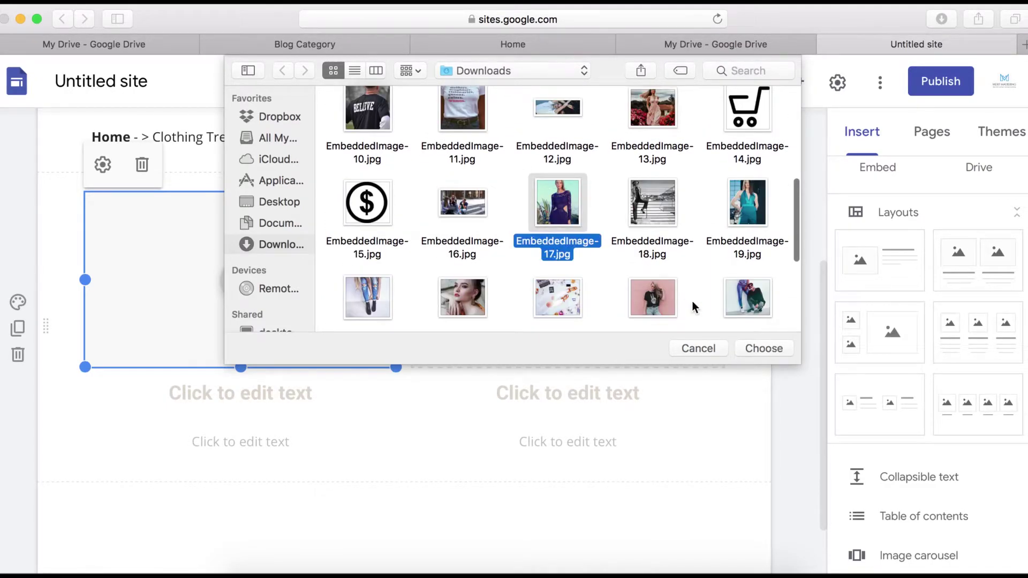
left_click(760, 349)
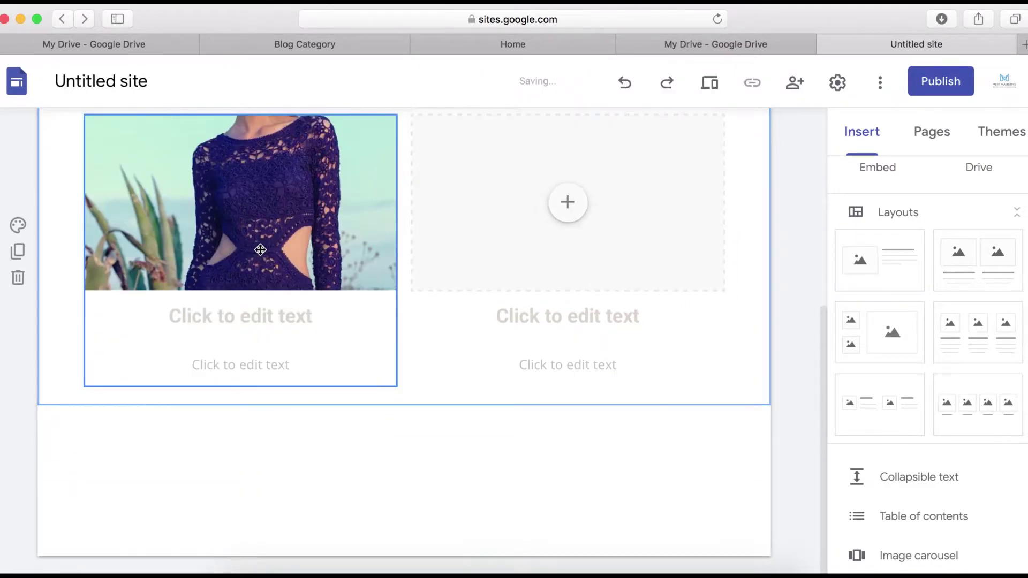
scroll(547, 349, "up", 5)
scroll(535, 348, "down", 5)
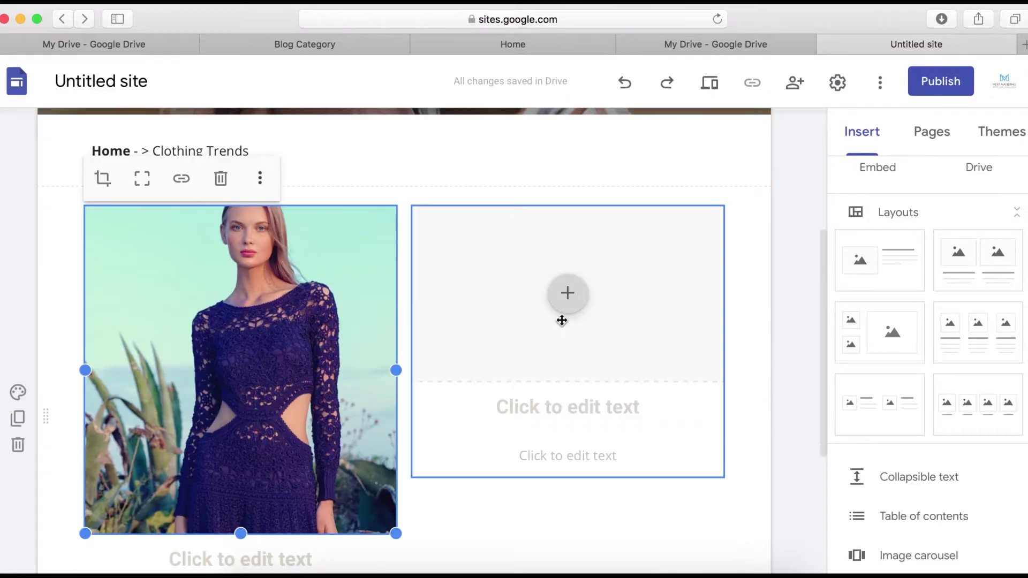
Upload EmbeddedImage-18.jpg from Downloads into the second column's image placeholder
left_click(569, 295)
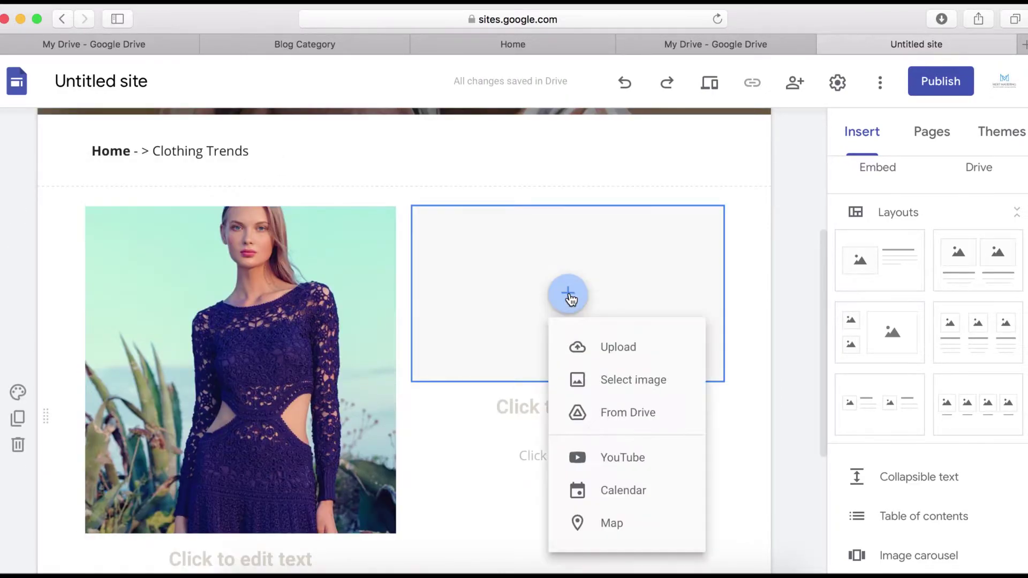
left_click(609, 348)
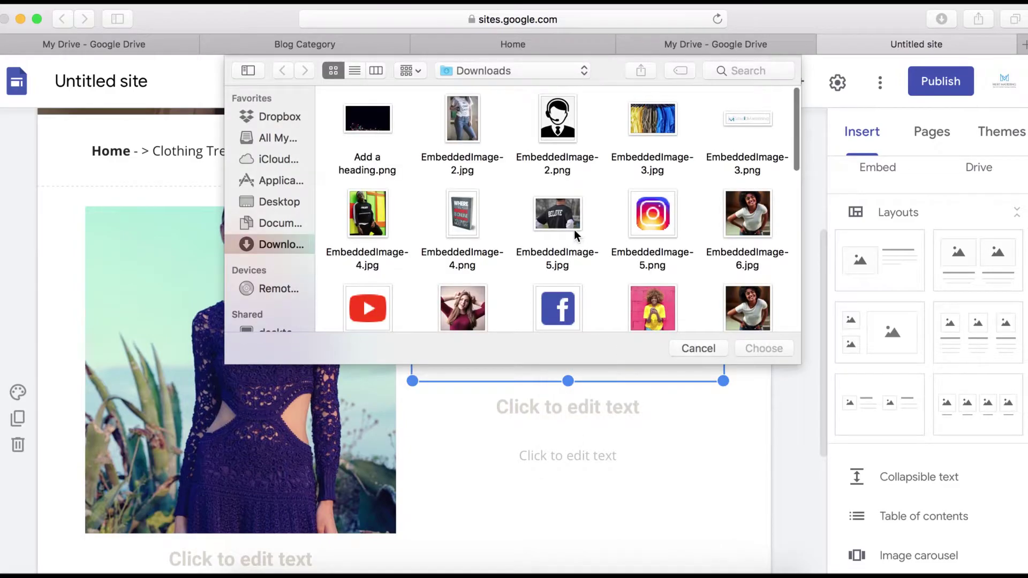
scroll(648, 250, "down", 5)
left_click(652, 225)
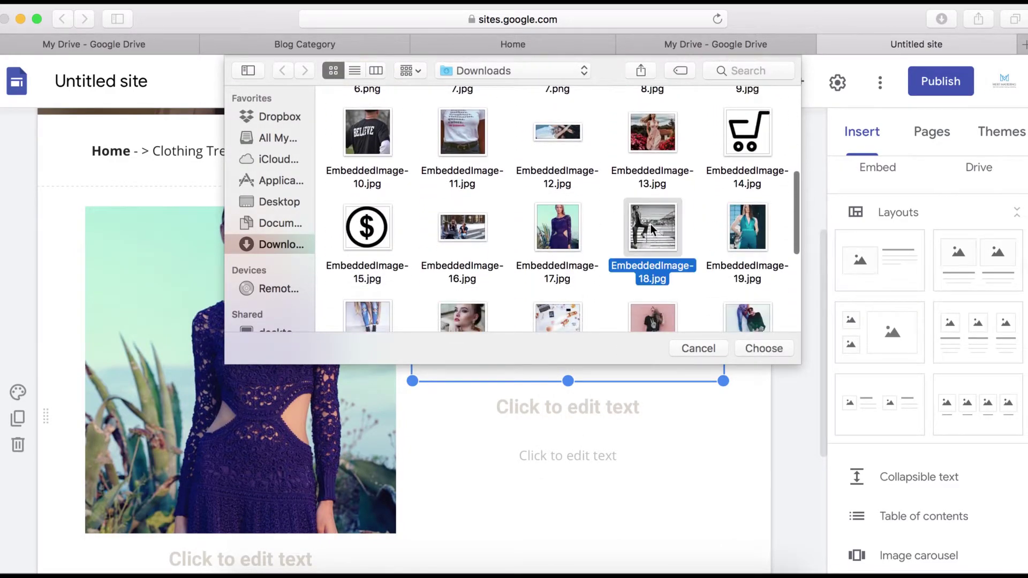
left_click(766, 351)
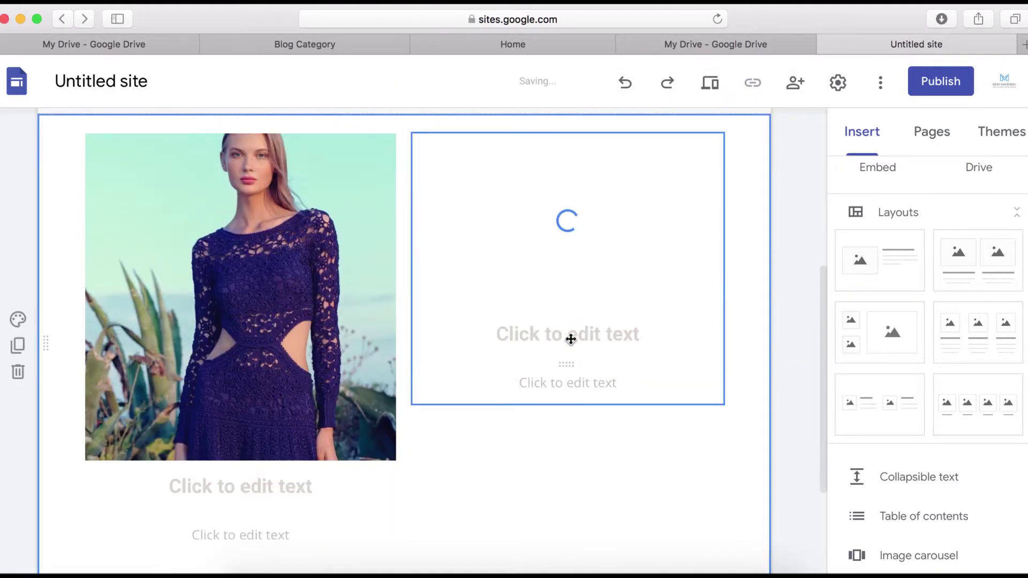
Increase the height of the black-and-white photo to show the whole figure, and enlarge the purple dress photo downward
left_click(568, 289)
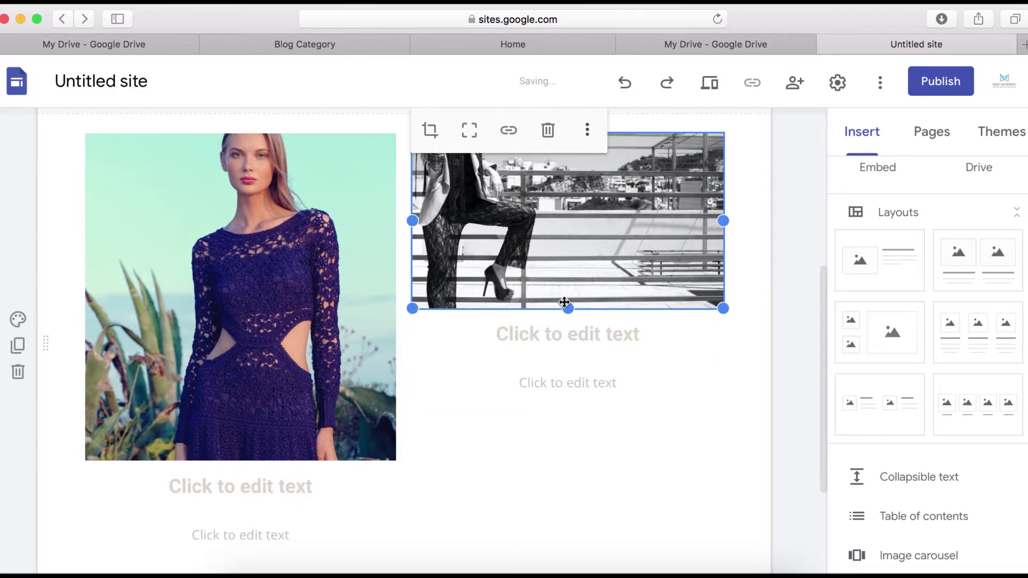
left_click_drag(566, 310, 576, 434)
left_click(248, 378)
left_click(248, 378)
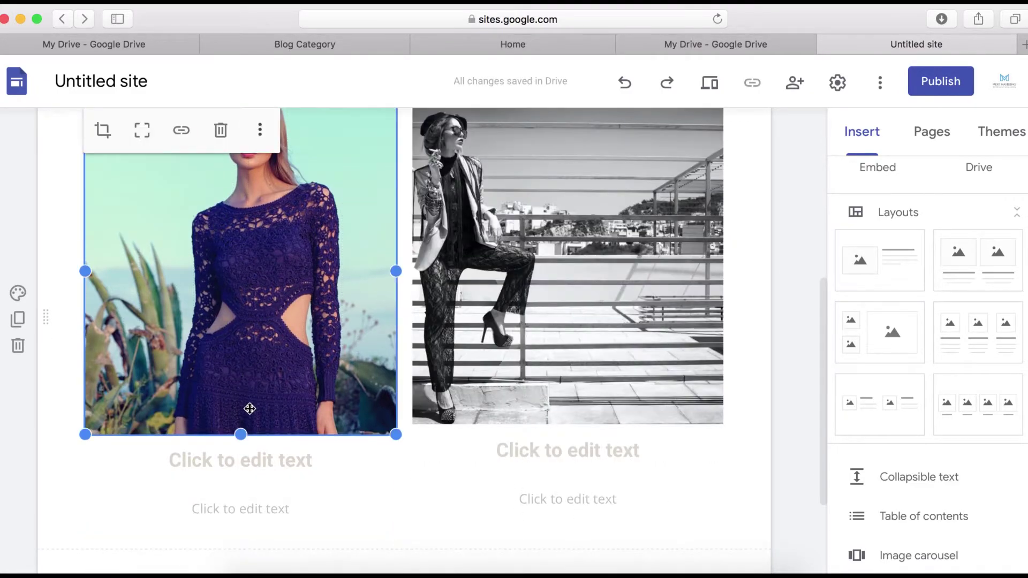
left_click_drag(241, 433, 246, 546)
scroll(392, 475, "down", 4)
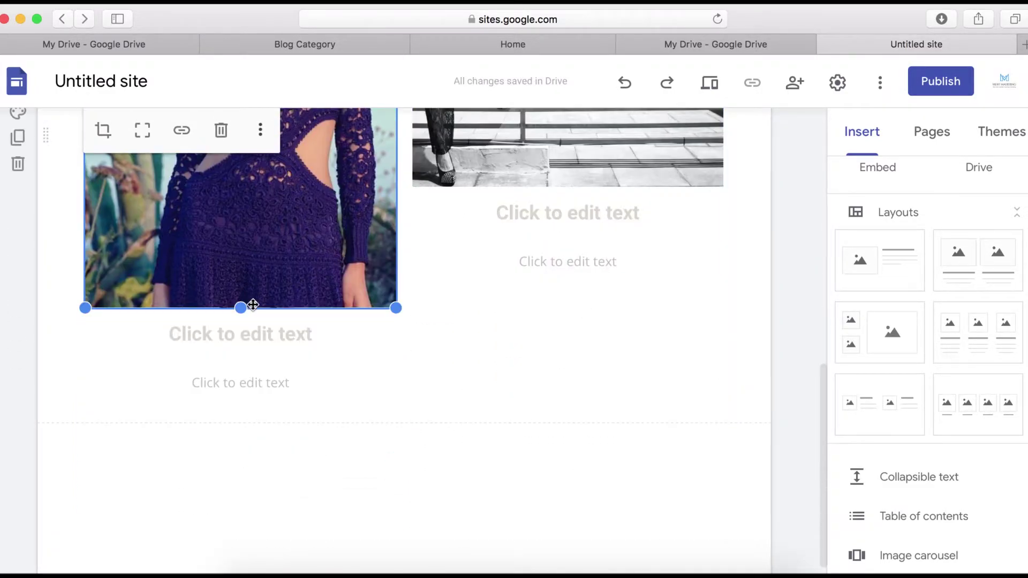
Fill the heading box under the dress photo with "Must Haves Now", an author byline dated "25th of May, 202" and "Guide to all top trending summer dresses"
left_click(241, 339)
left_click(485, 344)
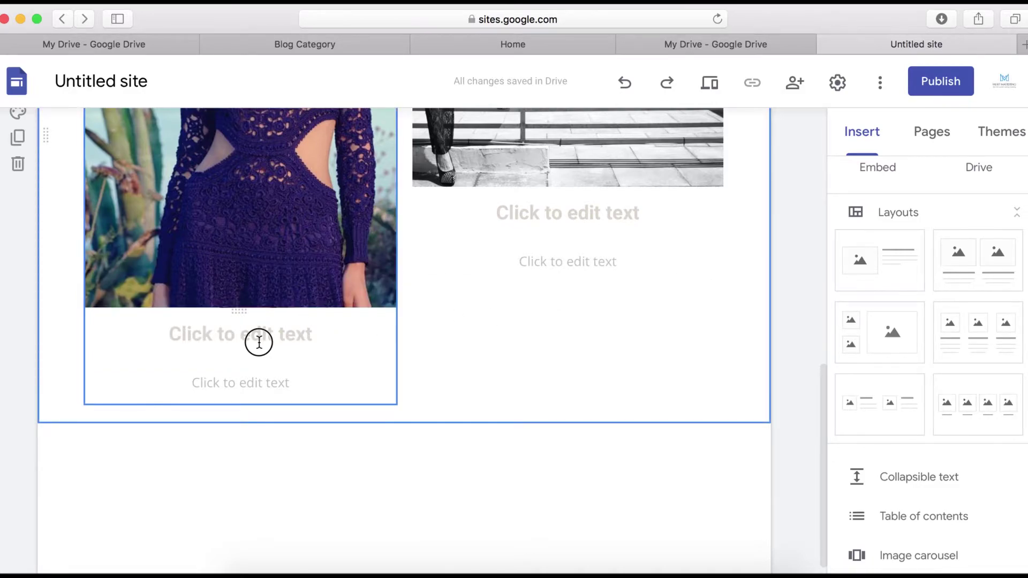
left_click(262, 341)
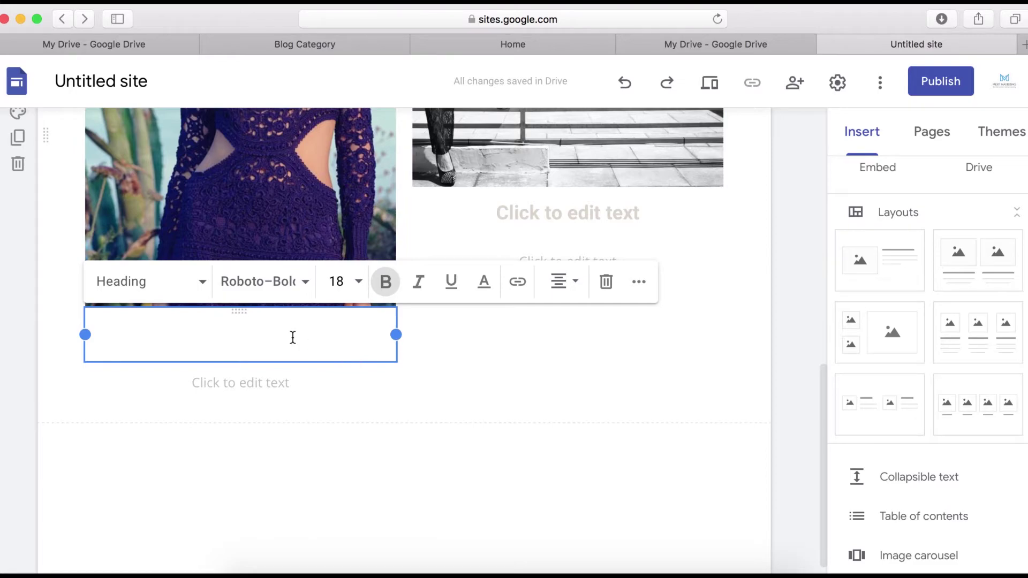
left_click(242, 331)
type("Must Haves Now by Jane Smith, on 25th of May, 202 Guide to all top trending summer dresses")
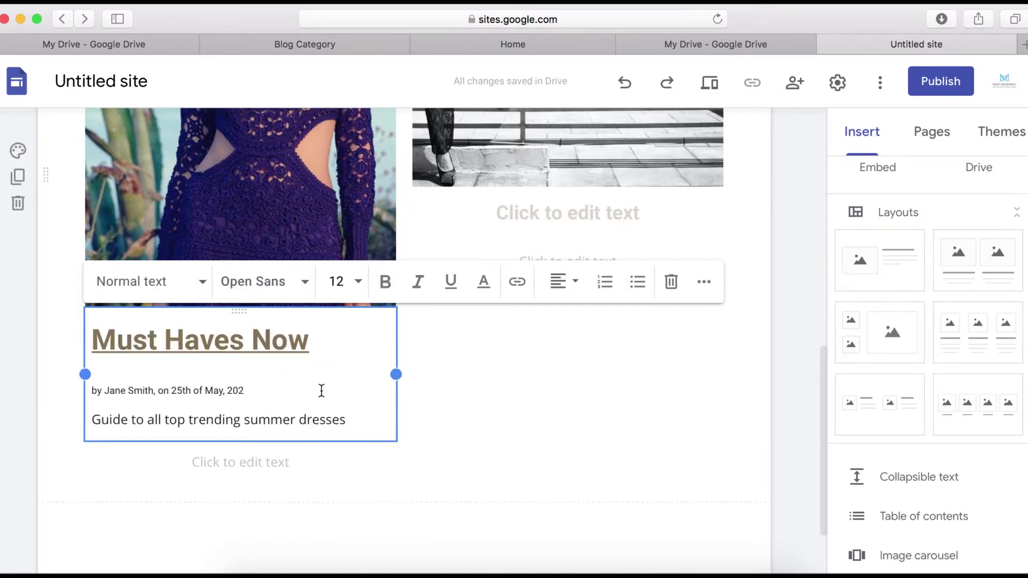
left_click(443, 378)
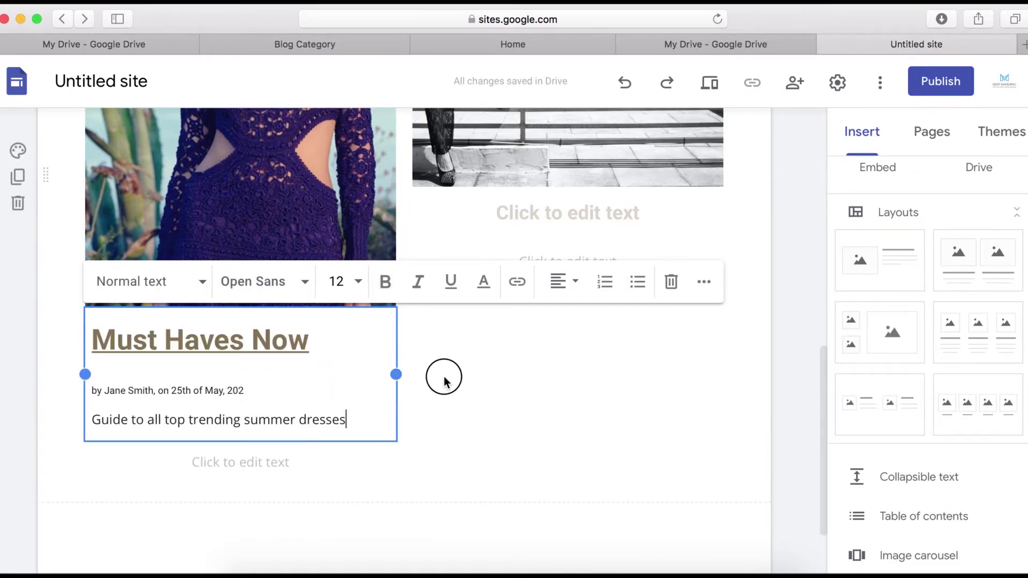
Remove the empty body text box beneath the first column's "Must Haves Now" text
left_click(258, 461)
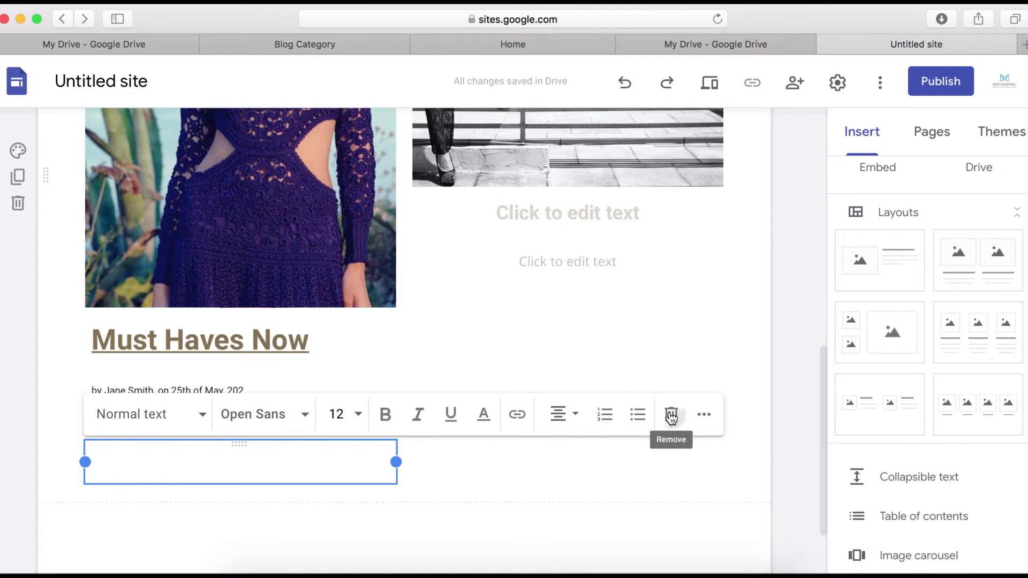
left_click(671, 415)
scroll(328, 447, "down", 5)
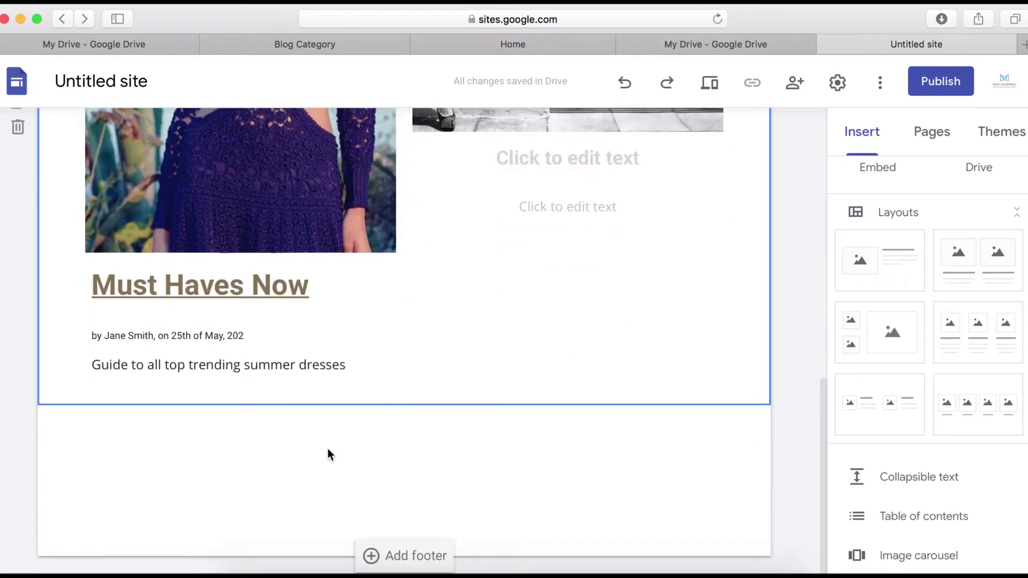
Remove the second column's empty body text box, keeping the heading box under the black-and-white photo
scroll(544, 271, "up", 3)
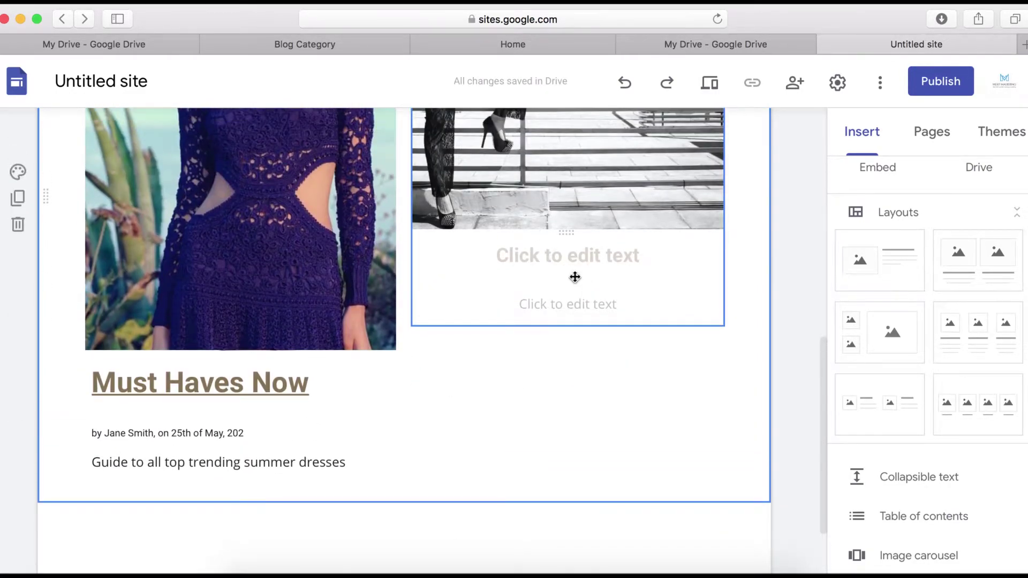
scroll(575, 277, "up", 6)
left_click(645, 416)
left_click(604, 497)
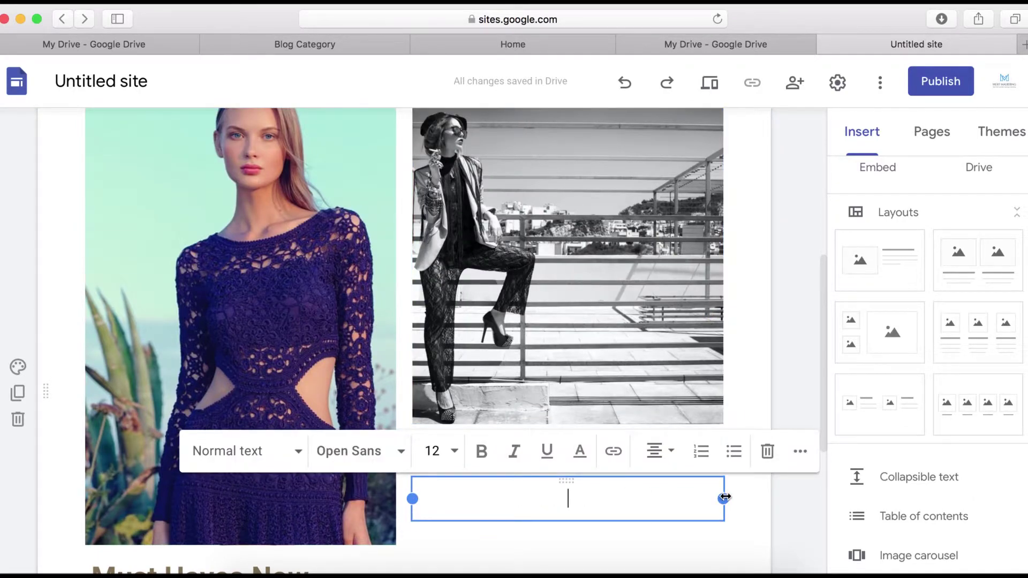
left_click(768, 453)
Fill the second column's heading box with the same "Must Haves Now" heading, dated author byline and "Guide to all top trending summer dresses" text
left_click(572, 452)
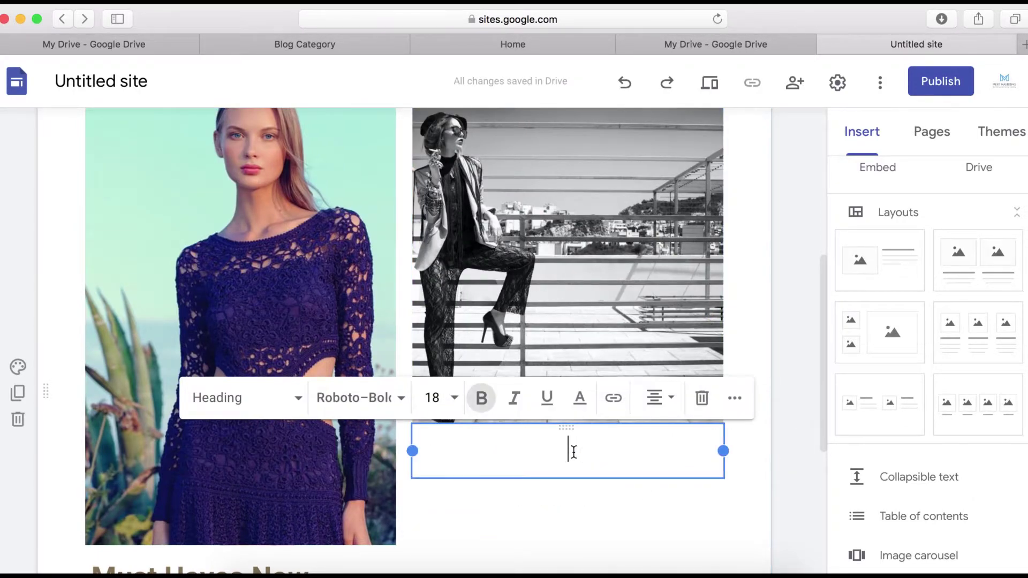
type("Must Haves Now by Jane Smith, on 25th of May, 202 Guide to all top trending summer dresses")
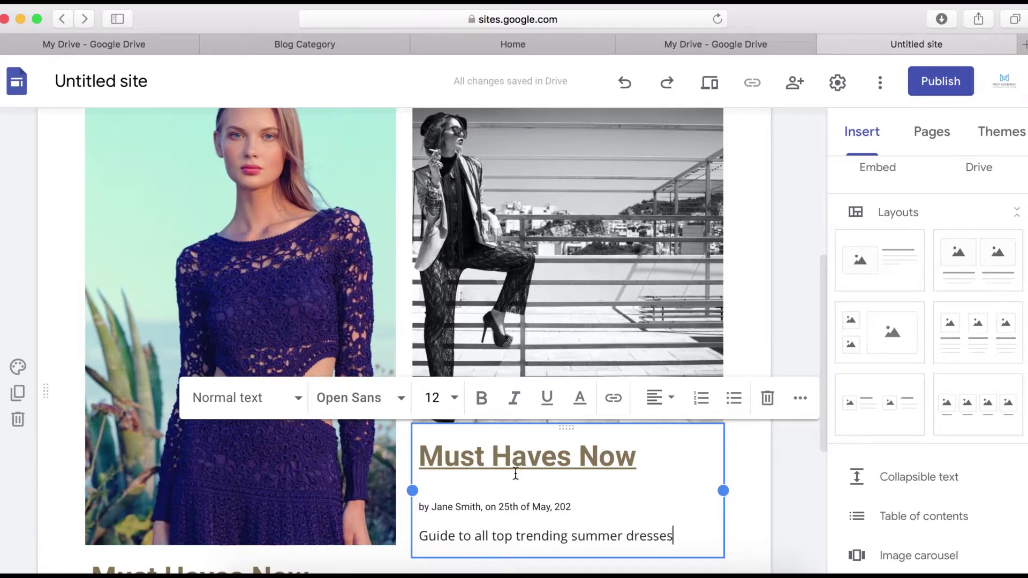
scroll(601, 482, "down", 6)
left_click(530, 355)
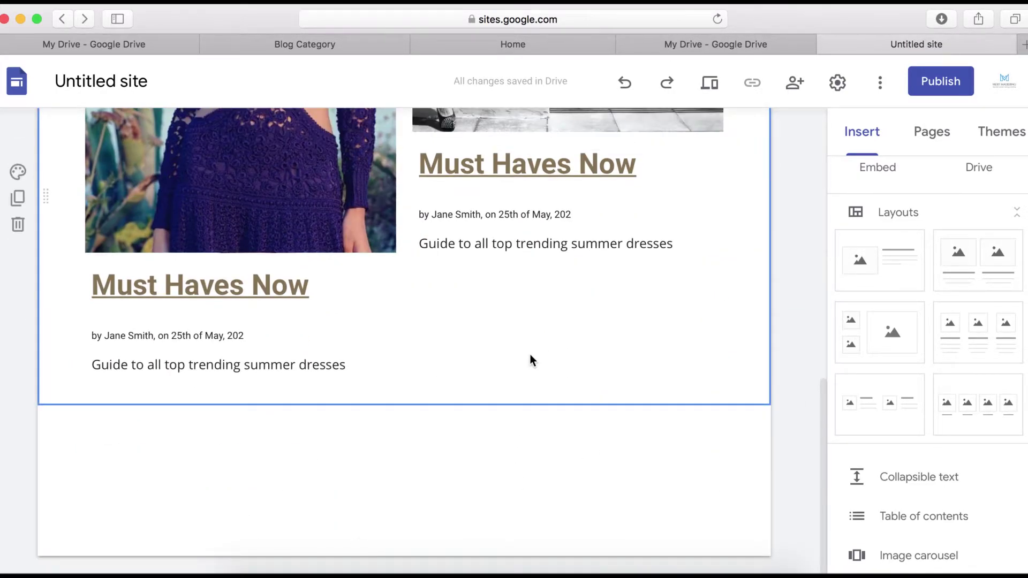
Duplicate the section holding the two "Must Haves Now" article previews
scroll(436, 427, "up", 5)
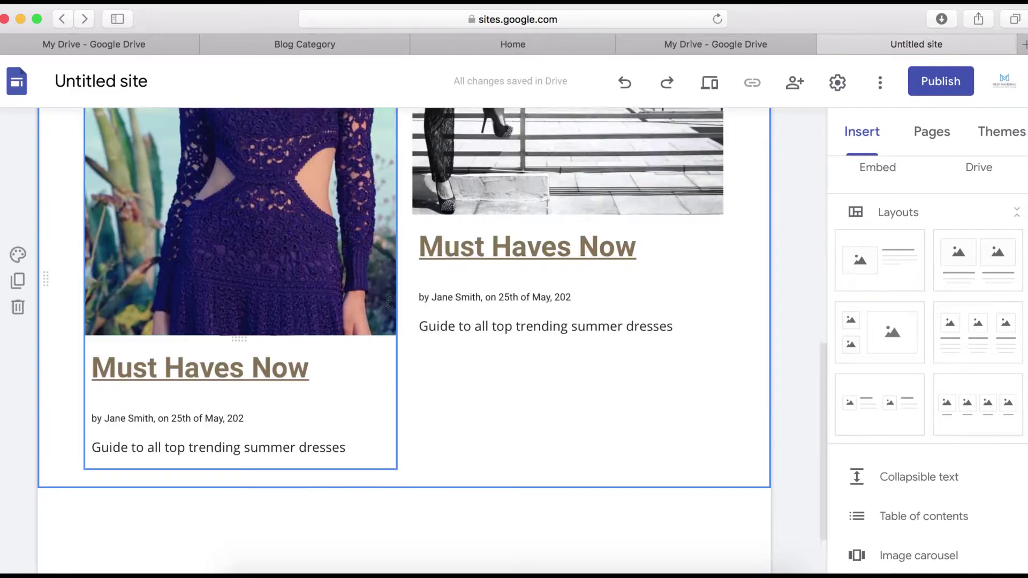
scroll(411, 270, "up", 3)
scroll(428, 311, "down", 3)
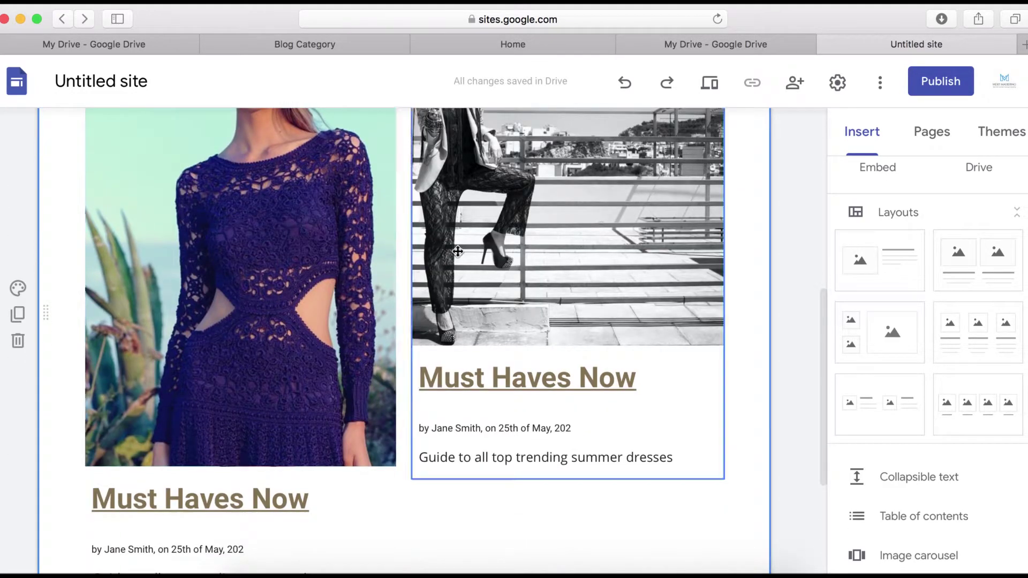
scroll(431, 314, "down", 2)
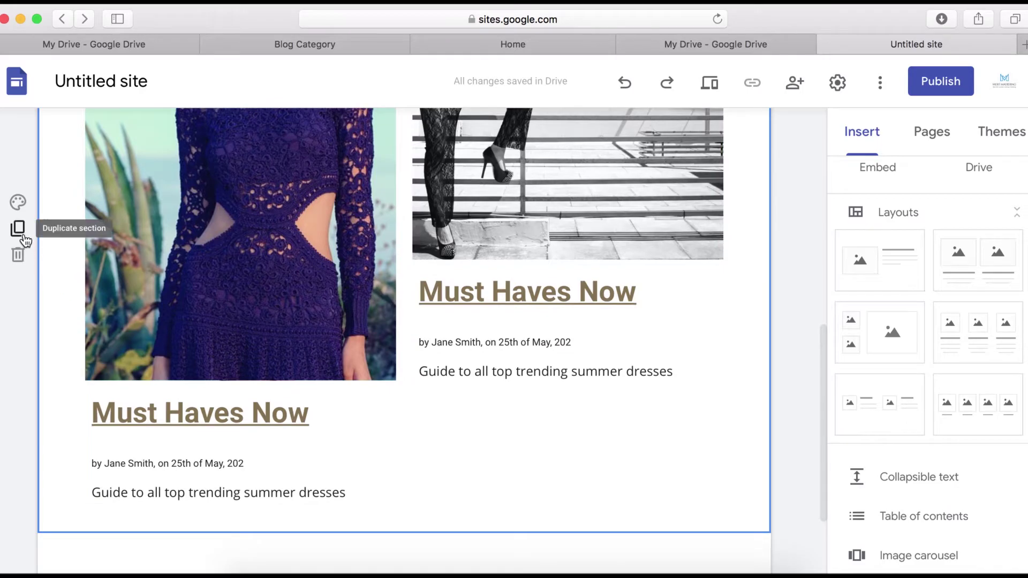
left_click(19, 232)
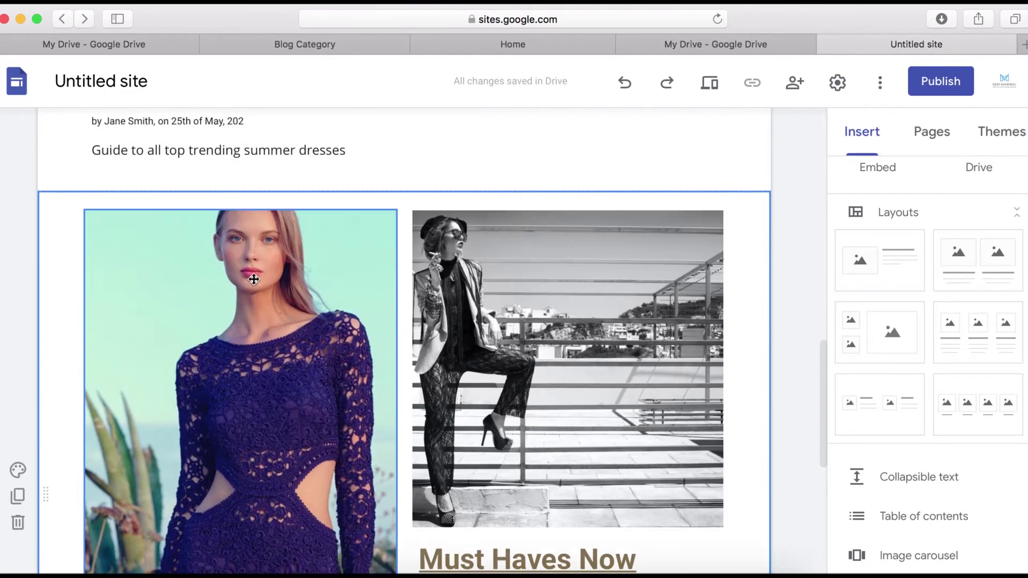
Replace the dress photo in the duplicated section's first column with the uploaded image EmbeddedImage-24.jpg
scroll(249, 326, "down", 2)
left_click(249, 327)
scroll(249, 326, "up", 2)
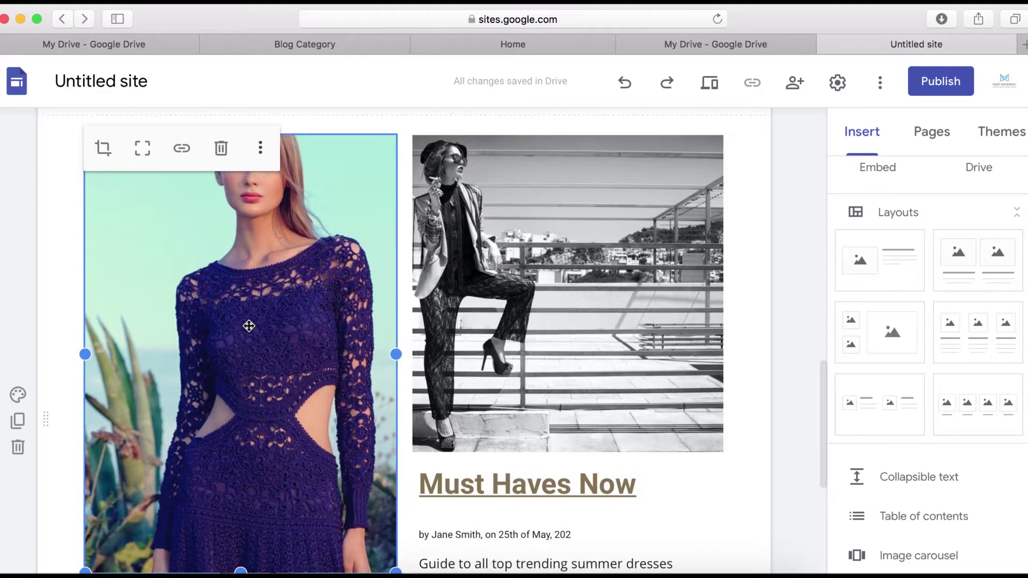
left_click(263, 183)
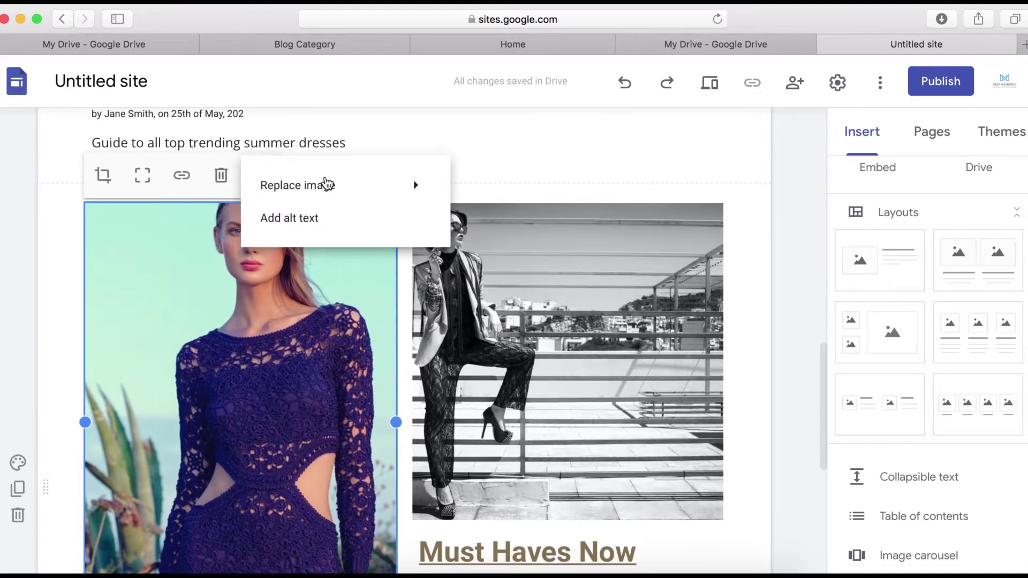
mouse_move(435, 195)
left_click(497, 213)
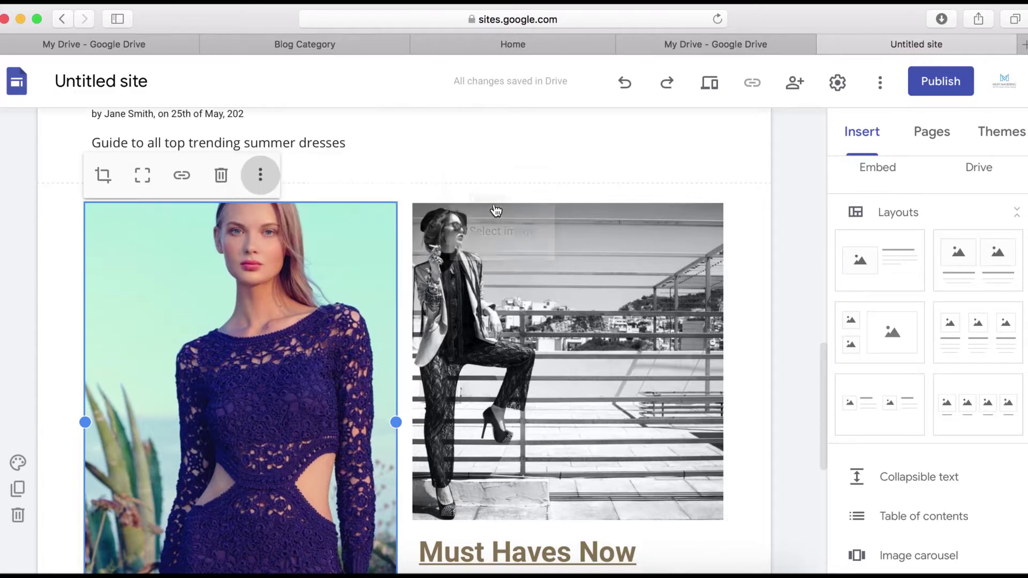
scroll(640, 243, "down", 2)
scroll(641, 242, "up", 2)
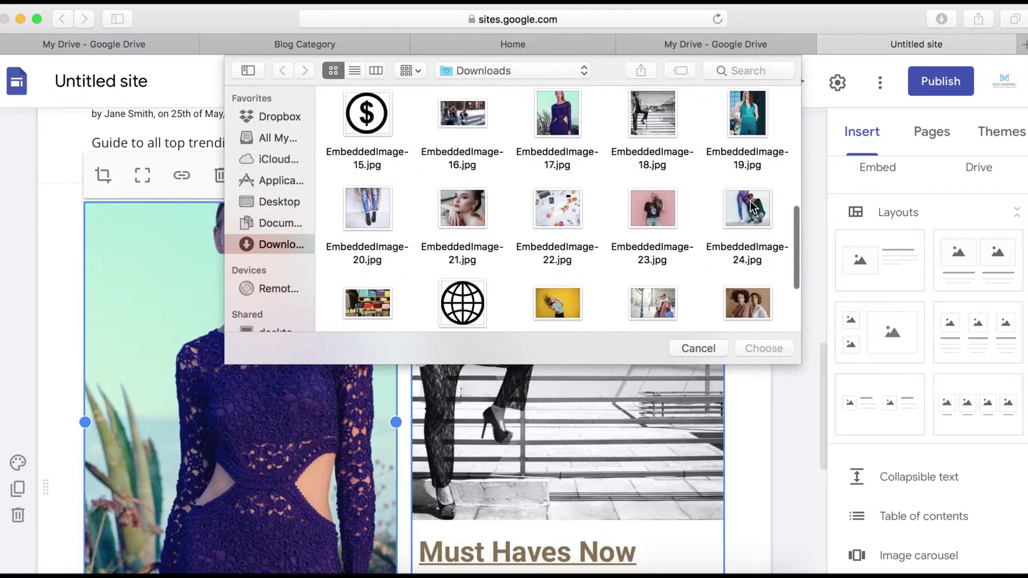
left_click(751, 244)
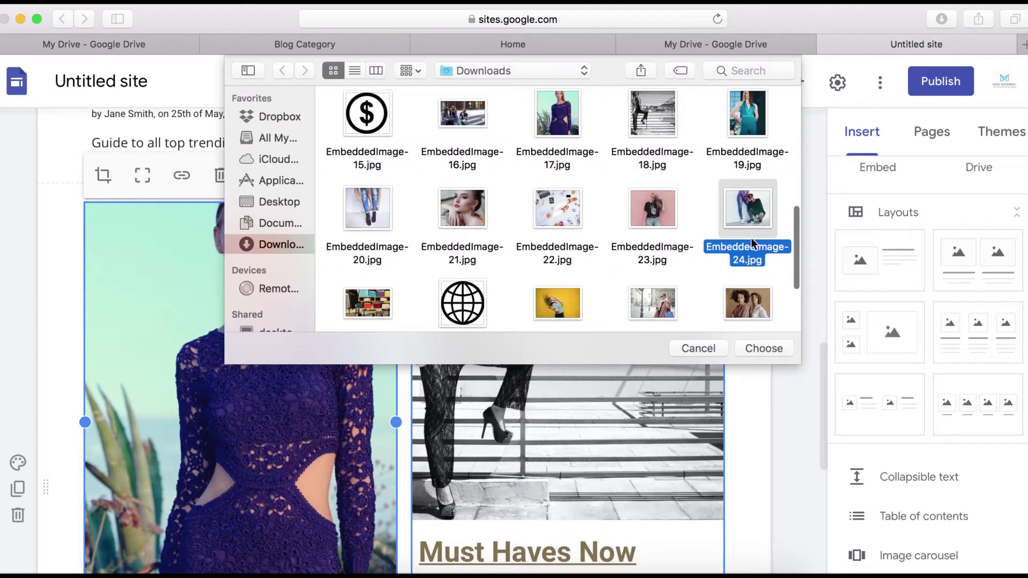
left_click(760, 349)
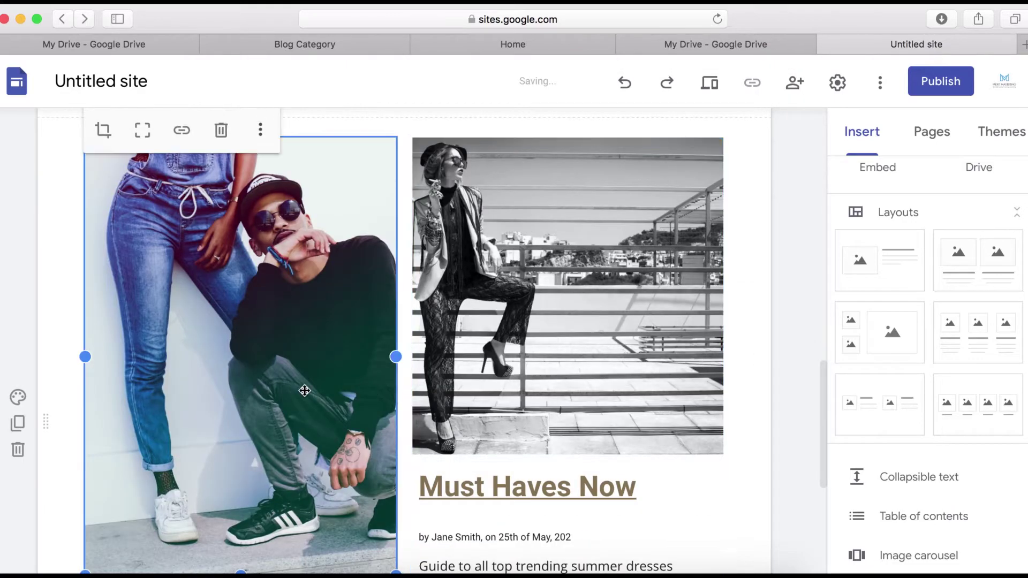
Stretch the second column's teal jumpsuit photo downward so that it extends below the first column's photo
scroll(303, 390, "down", 4)
scroll(492, 340, "up", 2)
scroll(535, 294, "down", 2)
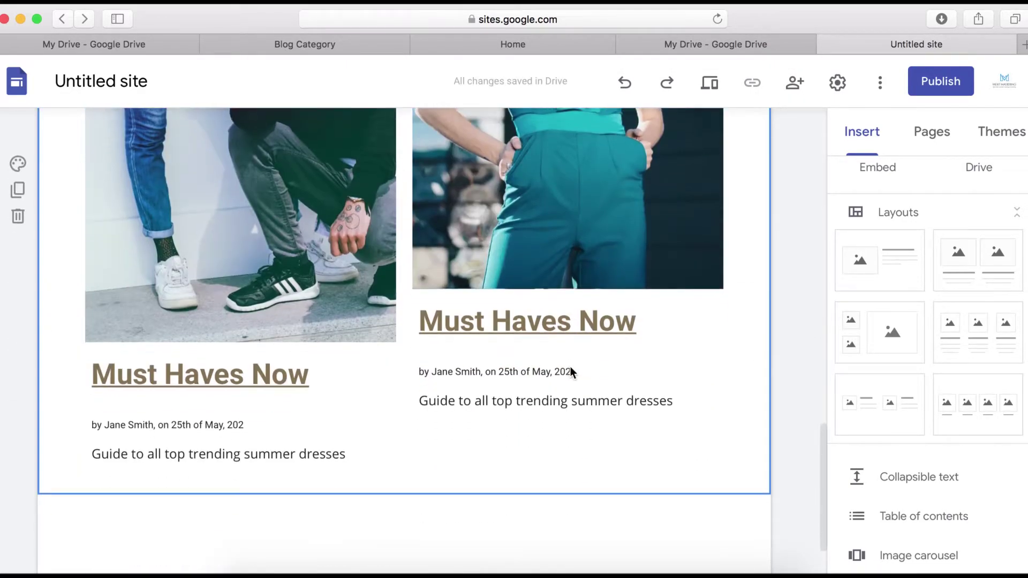
left_click(520, 242)
scroll(519, 242, "up", 4)
scroll(519, 242, "down", 2)
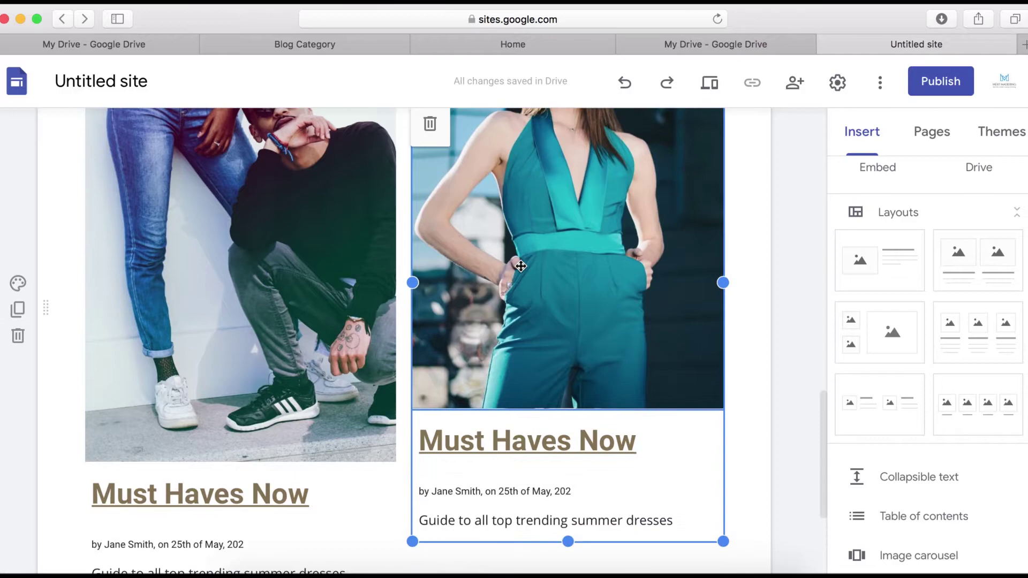
scroll(535, 321, "up", 2)
left_click(537, 324)
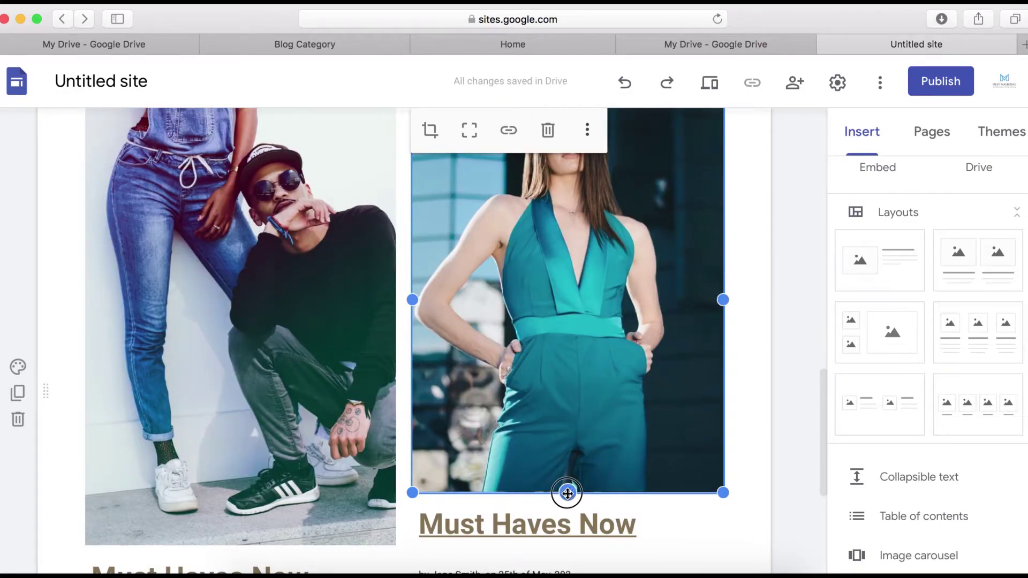
left_click_drag(566, 489, 569, 562)
scroll(591, 405, "down", 5)
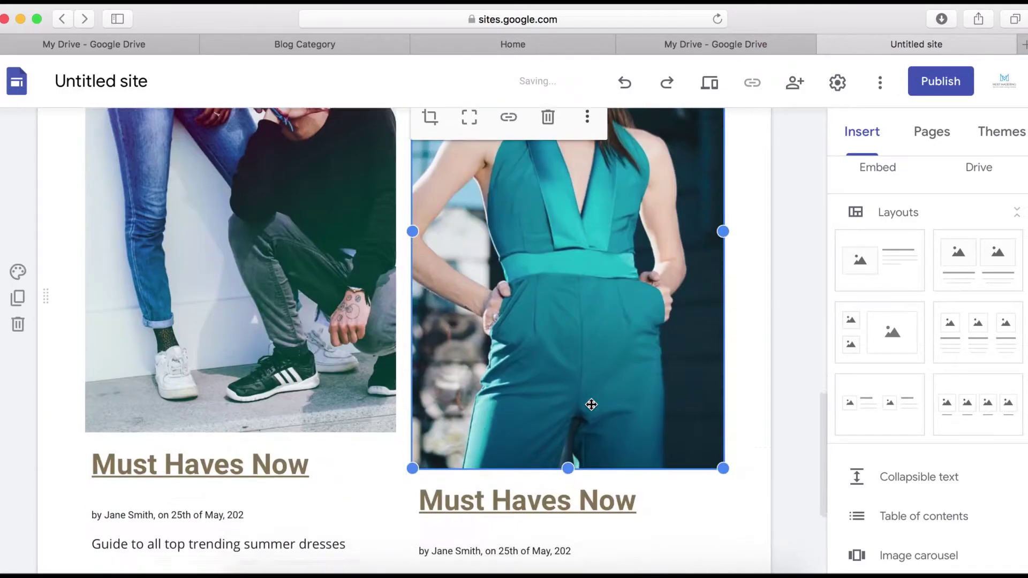
left_click_drag(569, 297, 567, 370)
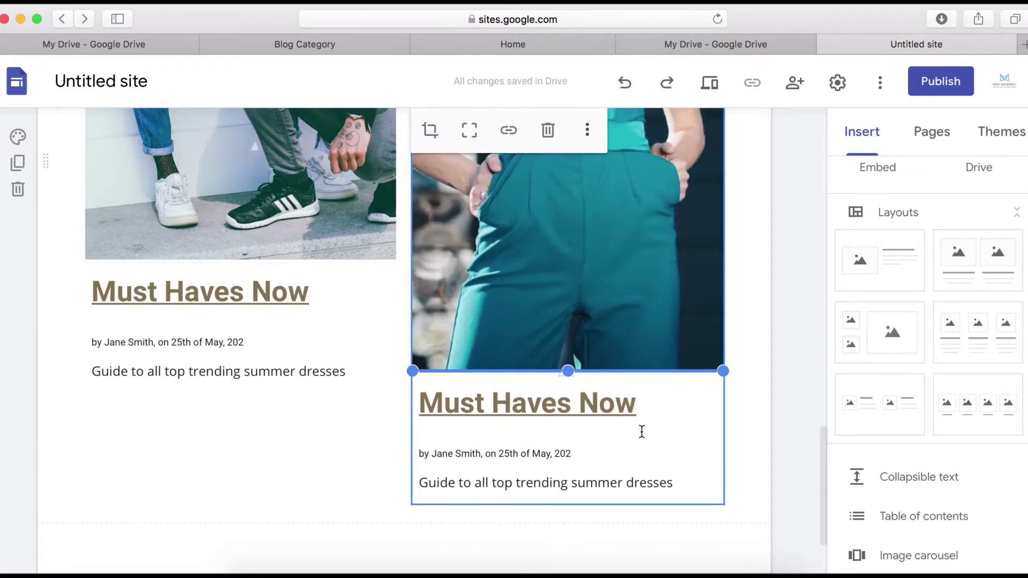
left_click(769, 484)
Insert a divider beneath the duplicated two-column article section
scroll(910, 272, "down", 5)
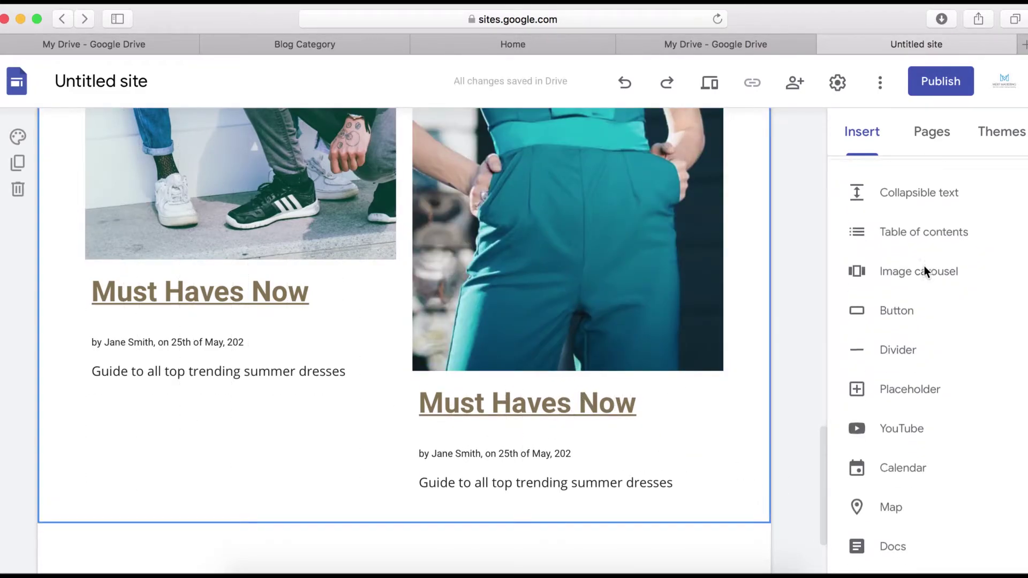
left_click(899, 338)
scroll(573, 329, "down", 5)
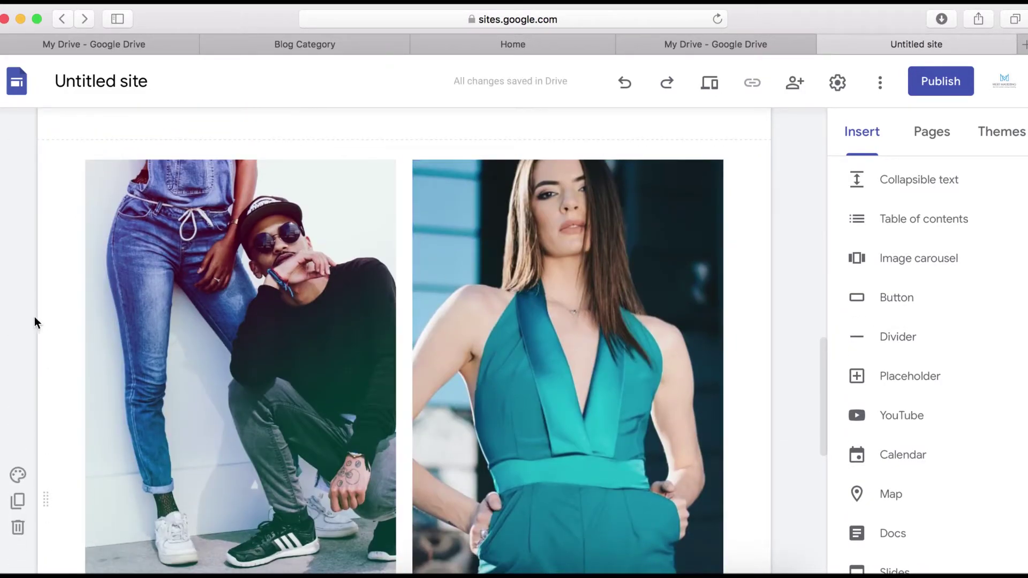
Set the Aristotle theme's colour to the custom purple #6f48c5
scroll(276, 340, "up", 5)
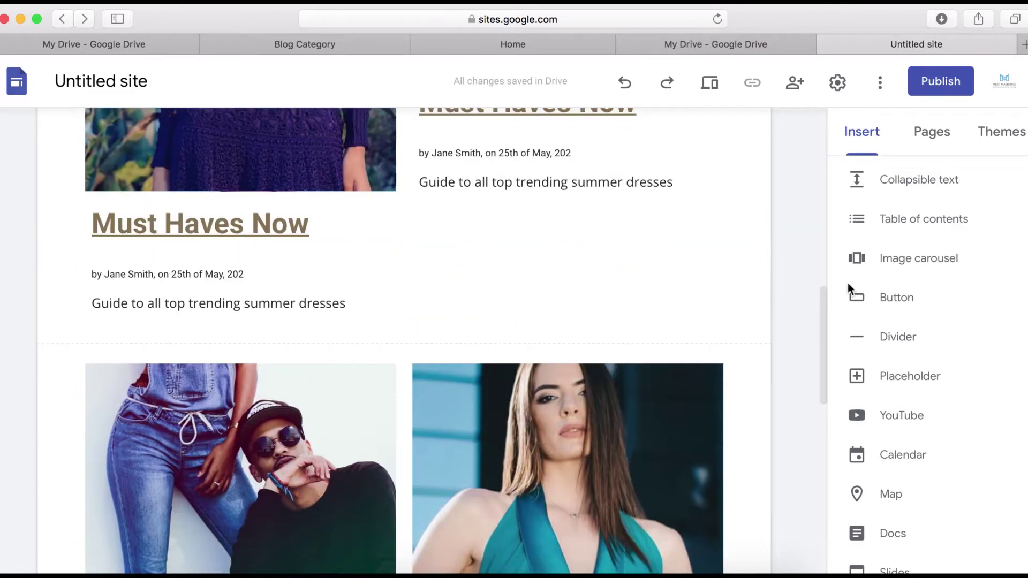
scroll(911, 279, "up", 10)
scroll(924, 274, "down", 1)
left_click(1001, 132)
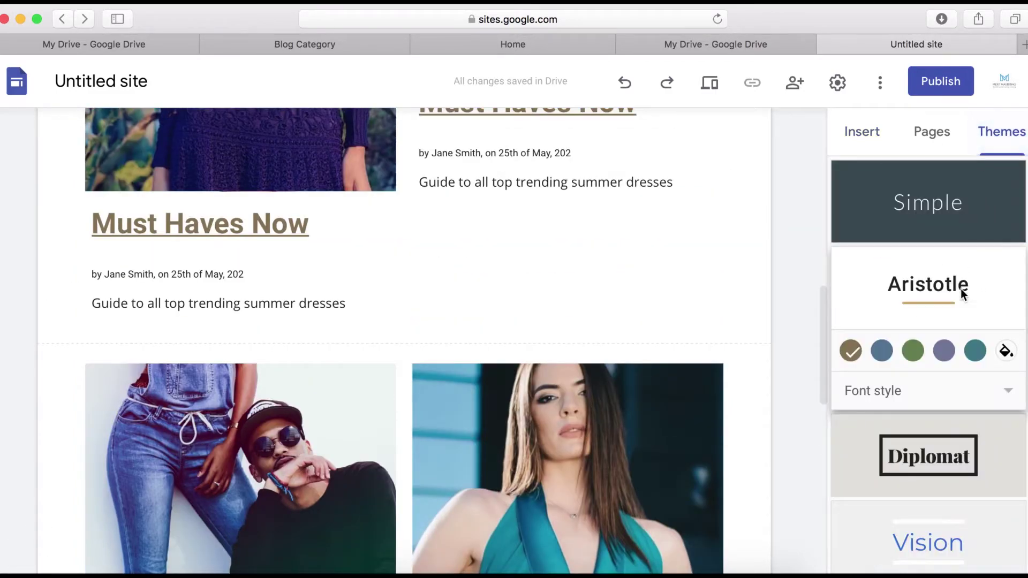
left_click(943, 352)
left_click(1006, 351)
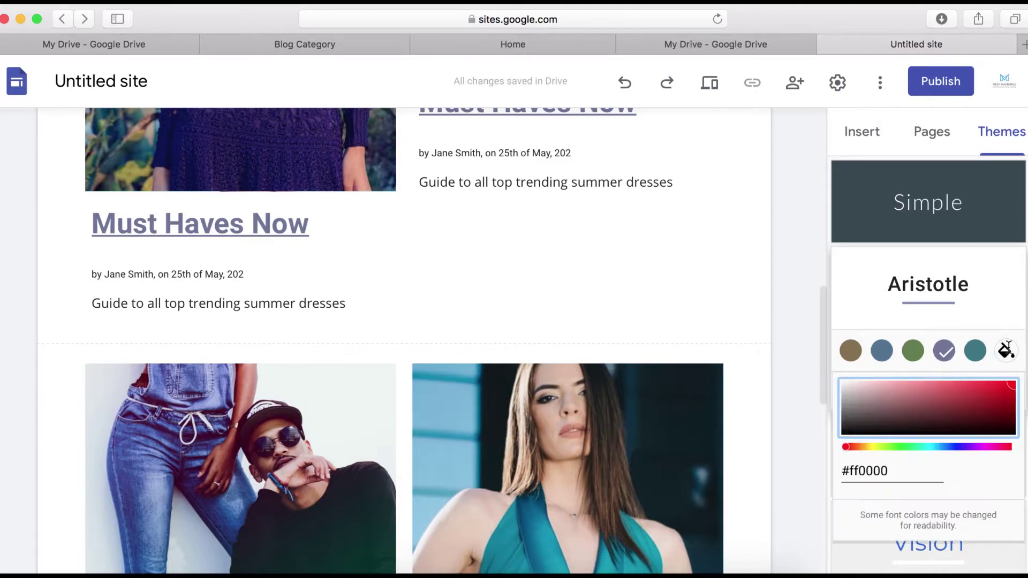
left_click(961, 448)
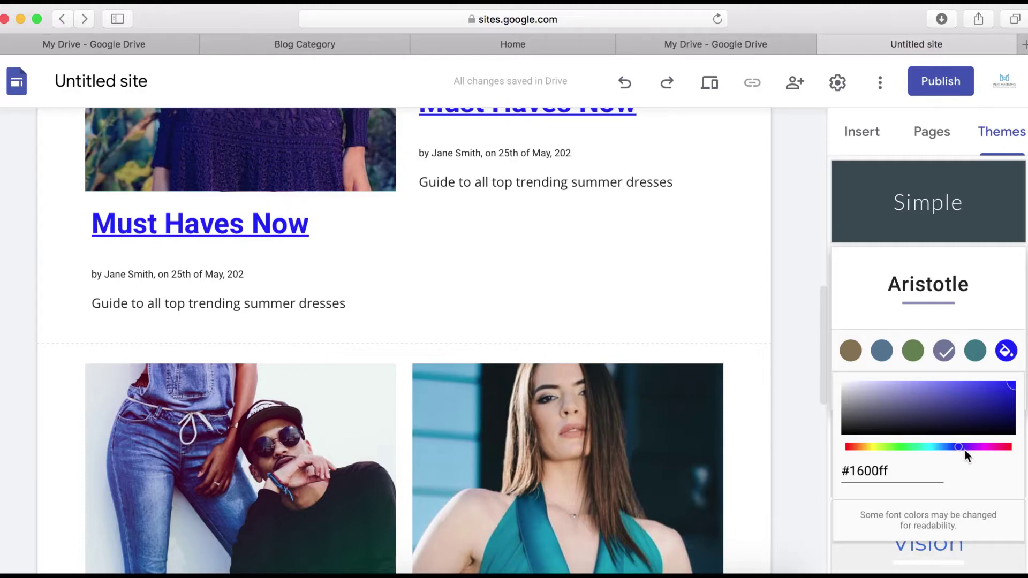
left_click(966, 448)
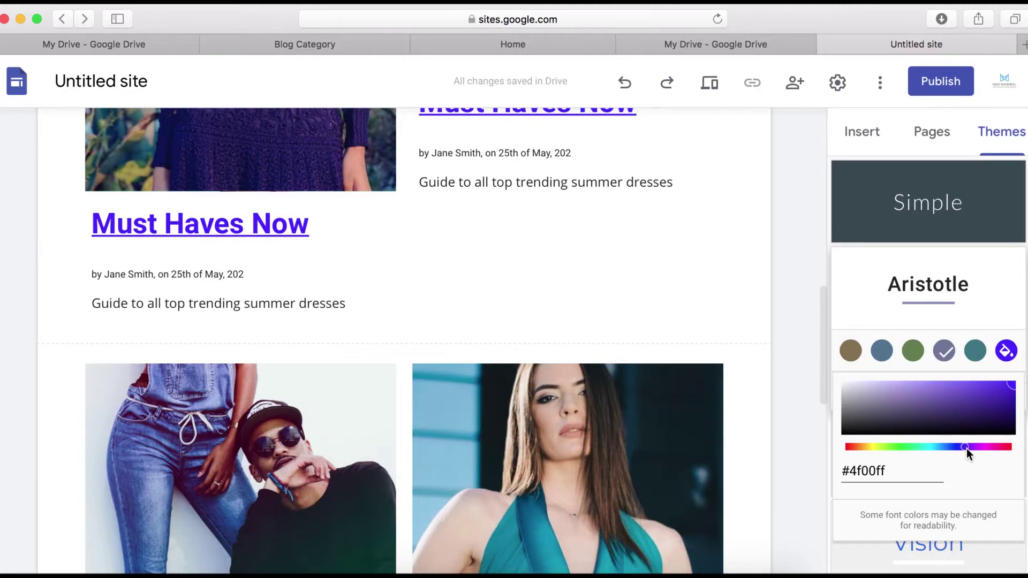
left_click_drag(976, 427, 973, 405)
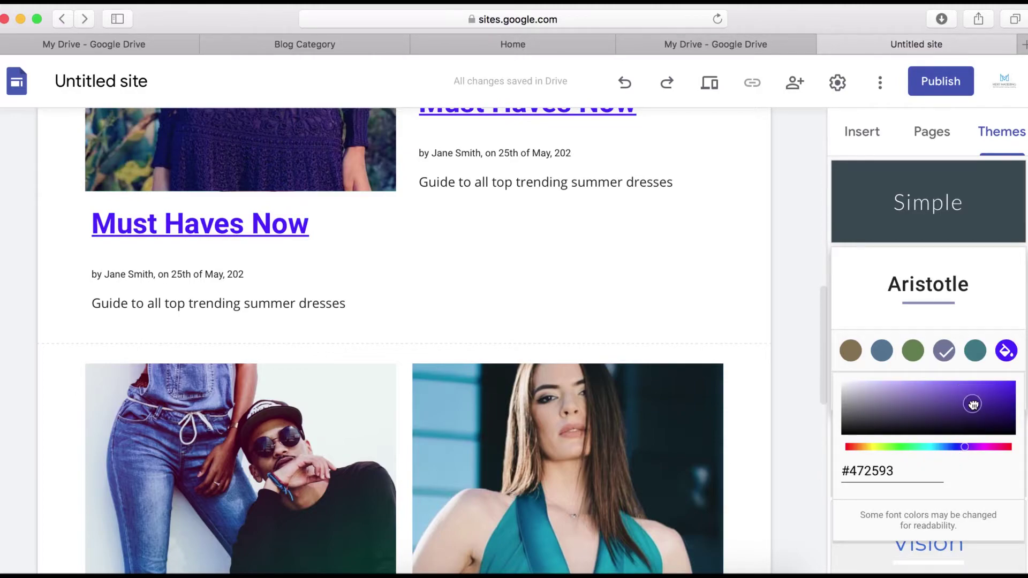
left_click(989, 396)
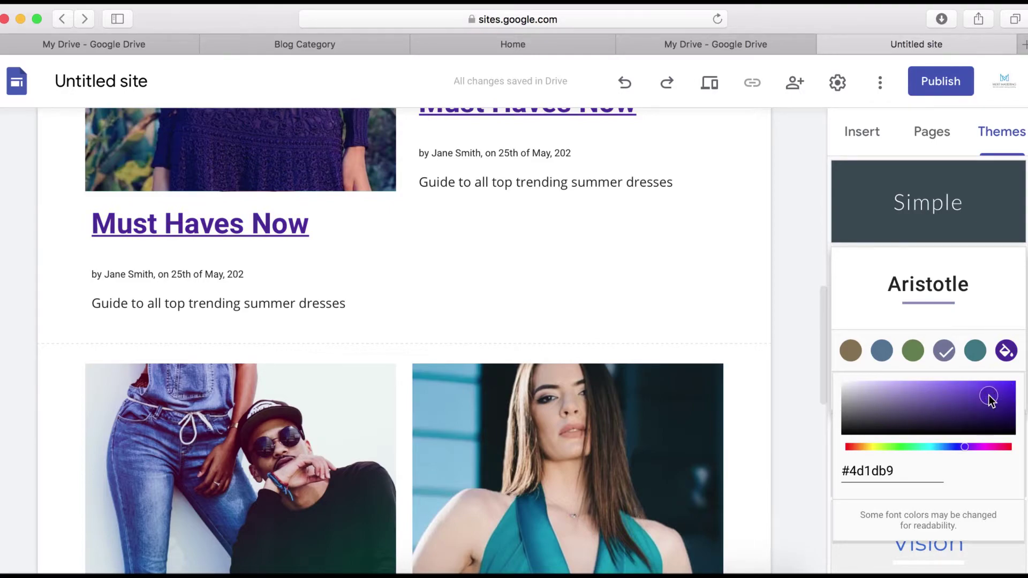
left_click(953, 397)
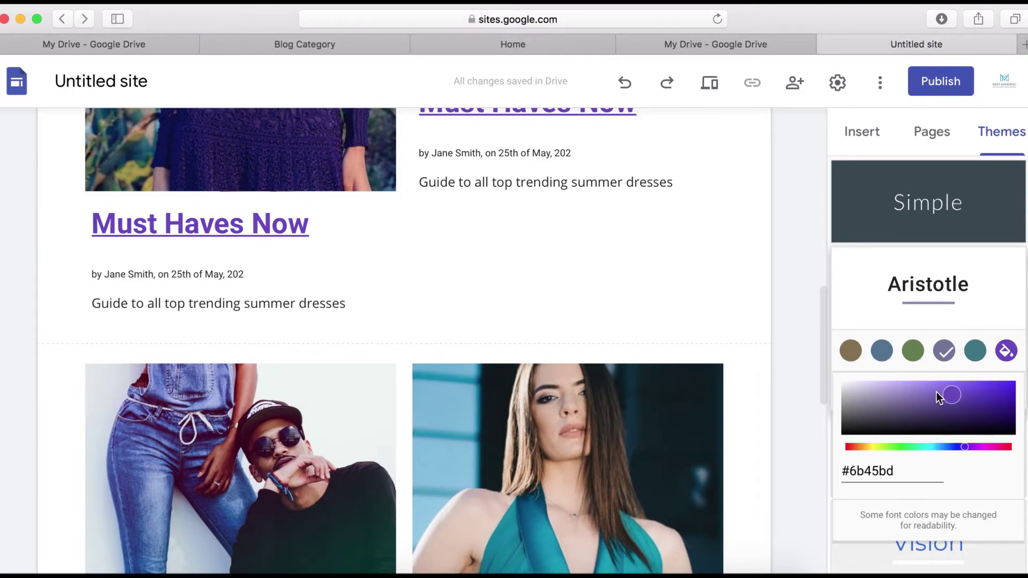
left_click(937, 395)
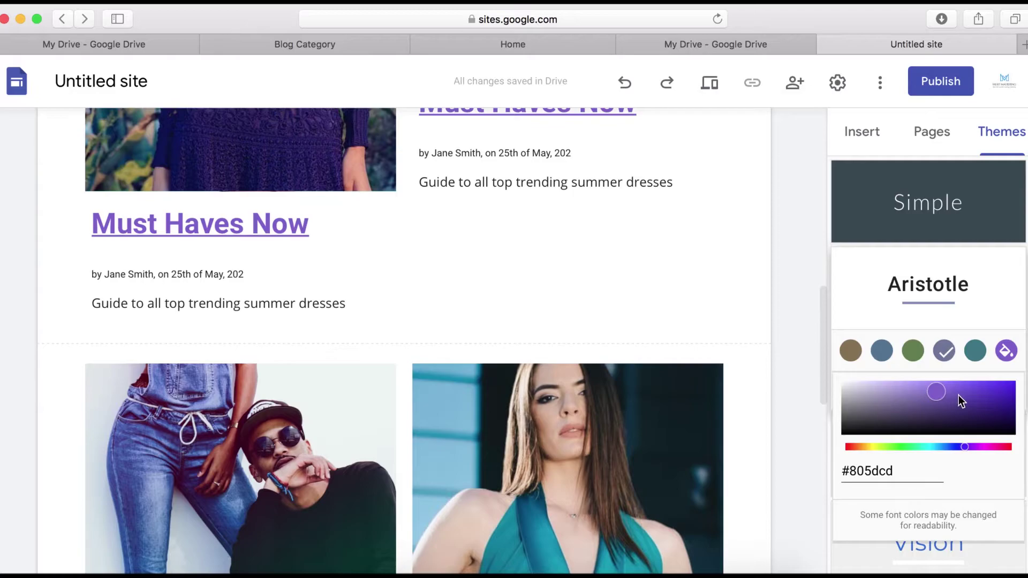
left_click(952, 394)
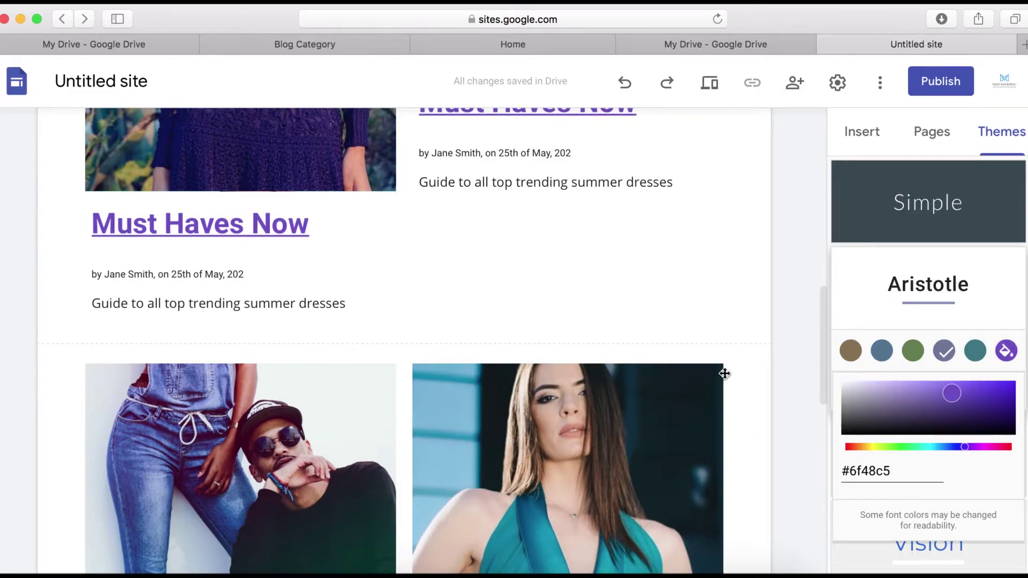
Set the section background of the first two-column article section, with the blue dress photo, to Emphasis 2
scroll(725, 373, "down", 10)
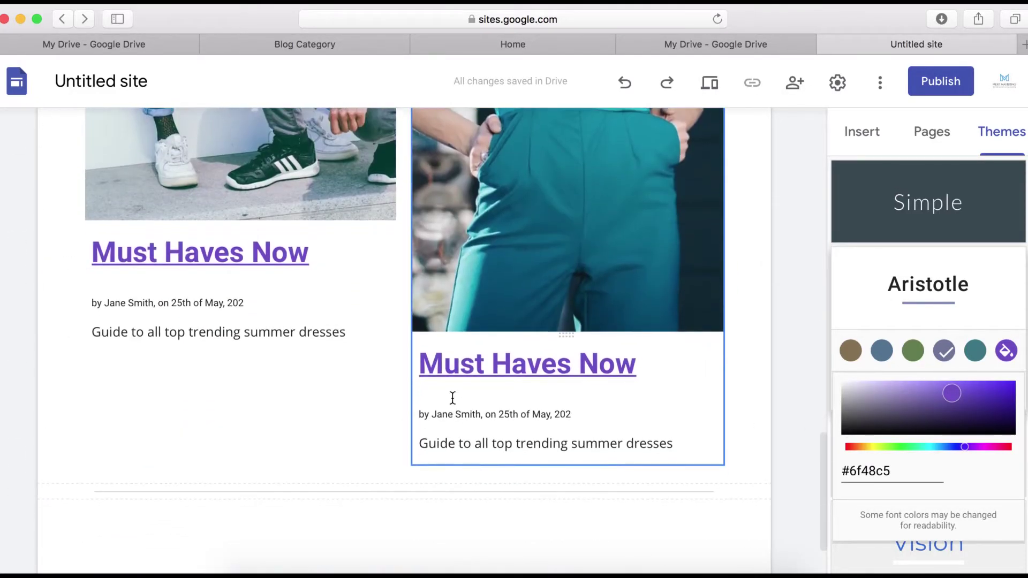
scroll(402, 413, "up", 10)
scroll(402, 412, "down", 2)
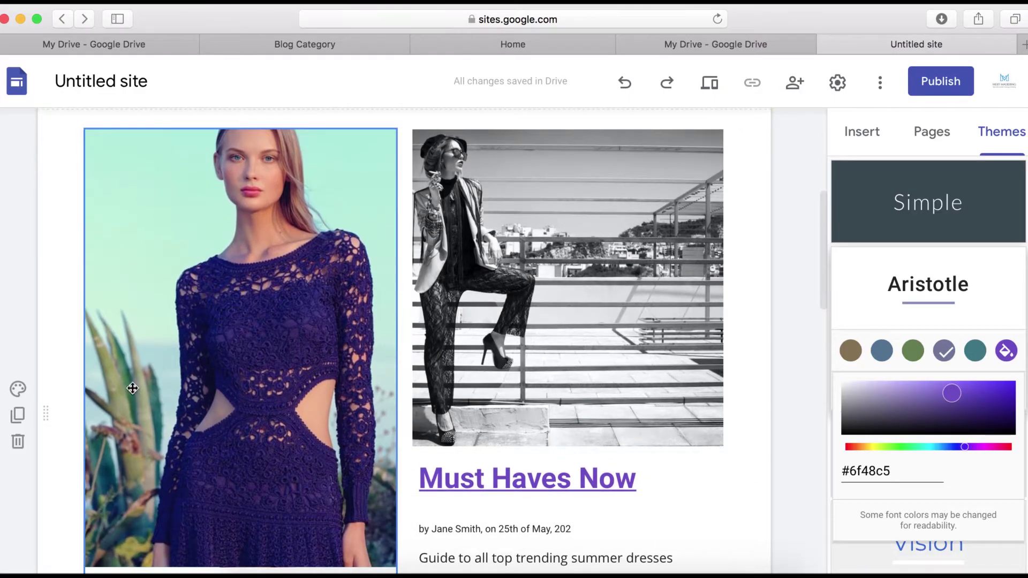
left_click(18, 390)
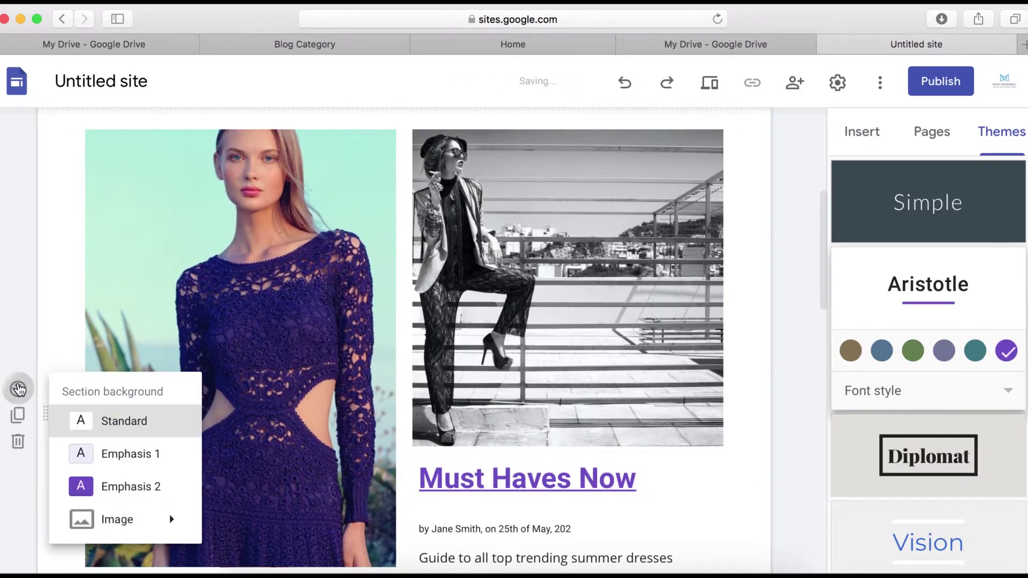
left_click(130, 490)
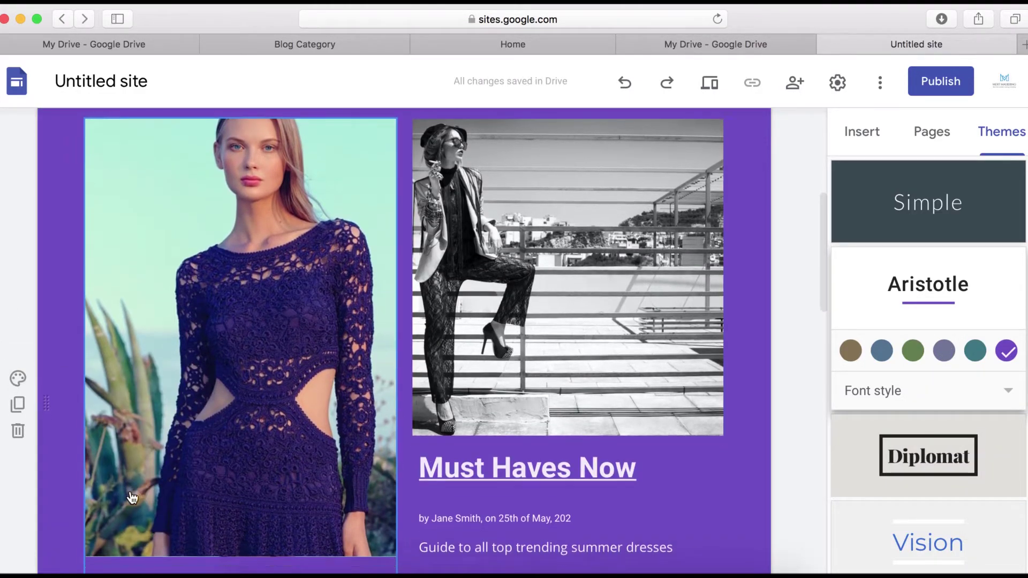
Apply the Emphasis 2 background to the second article section, with the denim and teal jumpsuit photos
scroll(132, 498, "down", 8)
scroll(72, 429, "down", 2)
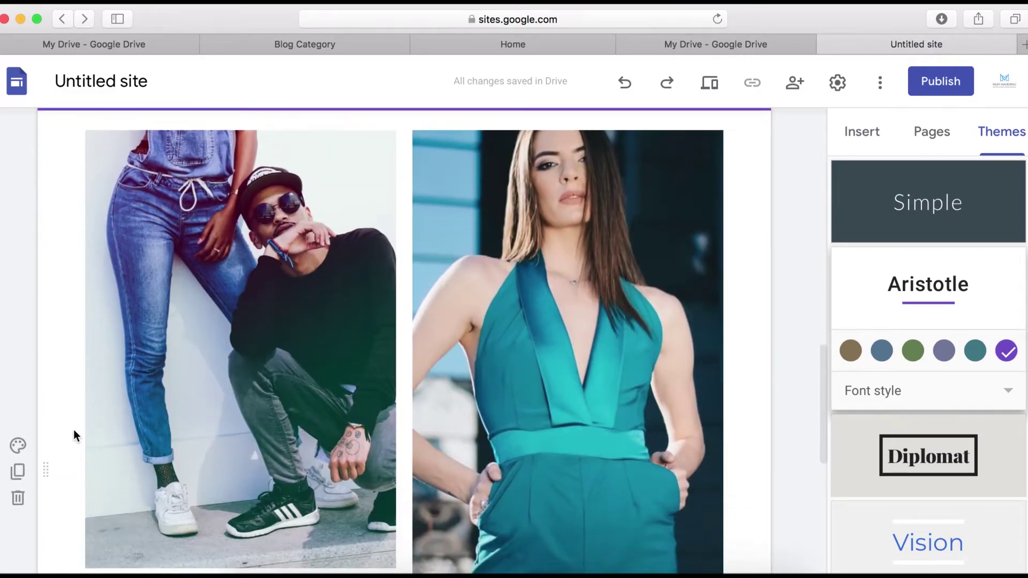
scroll(73, 429, "down", 1)
left_click(18, 409)
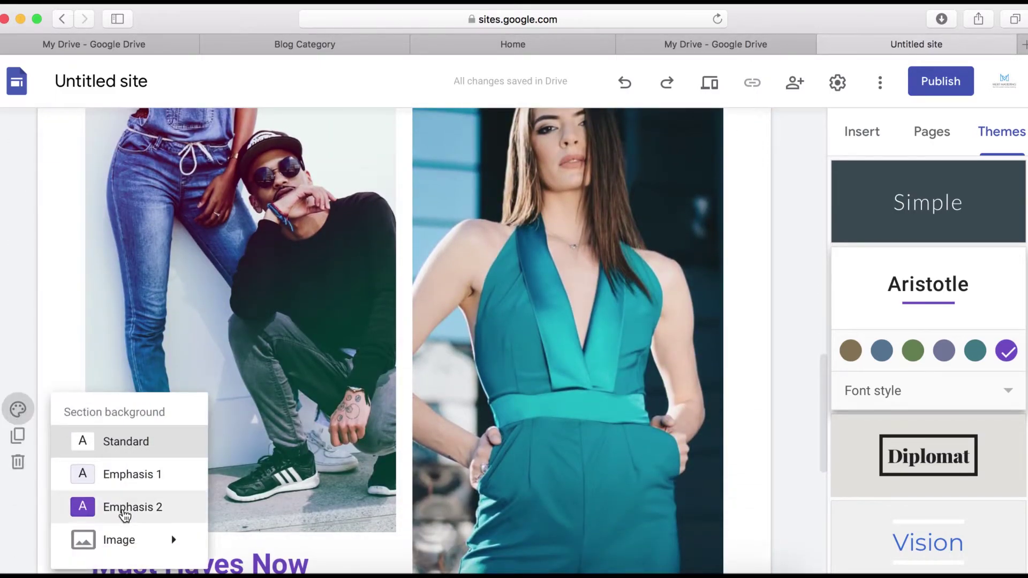
left_click(125, 511)
Insert two empty full-width text boxes, one below the other, between the purple article section and the divider
scroll(375, 478, "down", 7)
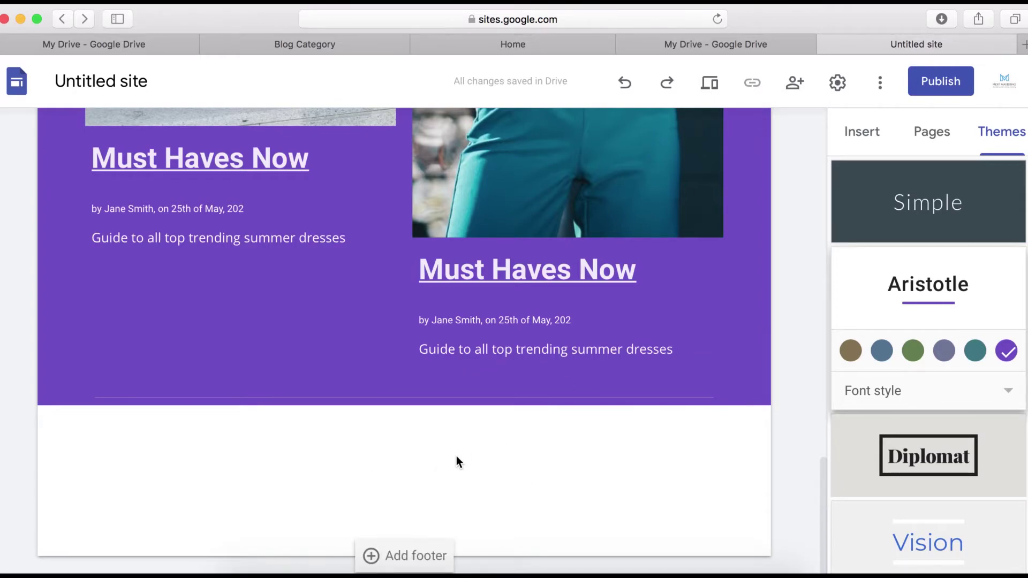
double_click(426, 435)
left_click(428, 435)
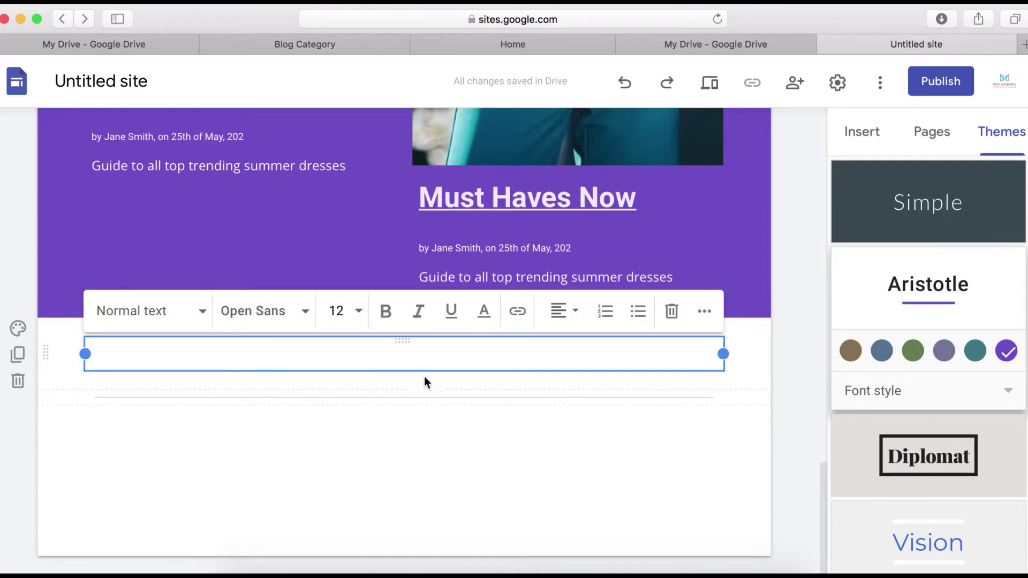
left_click(430, 445)
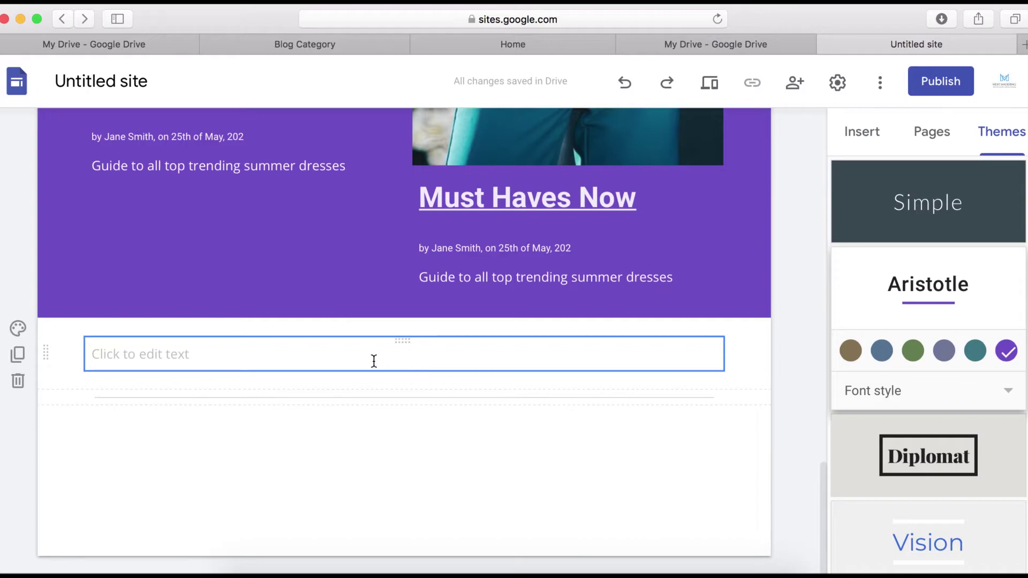
double_click(378, 437)
left_click(378, 437)
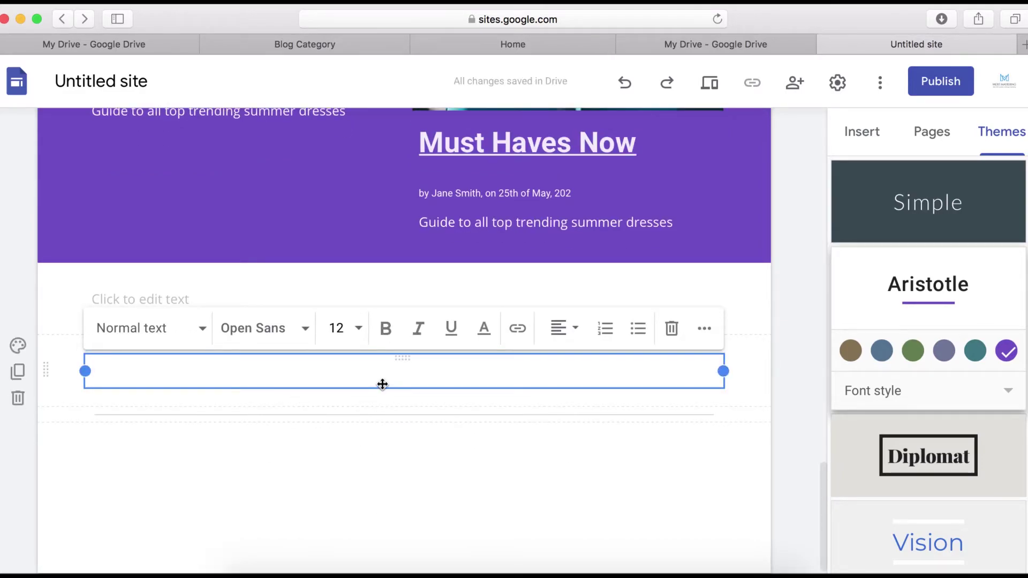
left_click(600, 327)
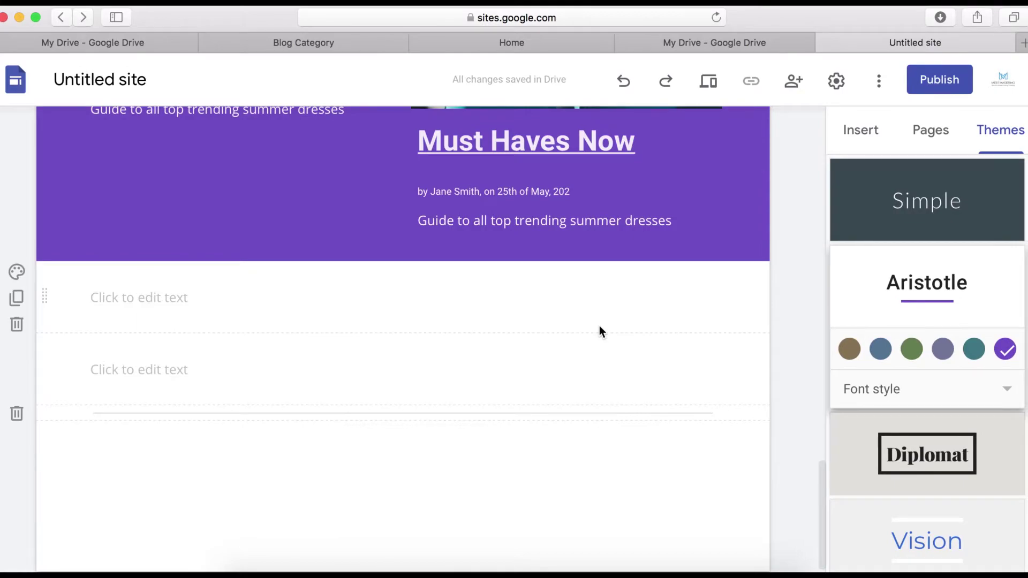
Paste the heading "More From Clothing Trends" into the lower empty text box and remove its trailing blank line
left_click(304, 370)
right_click(303, 370)
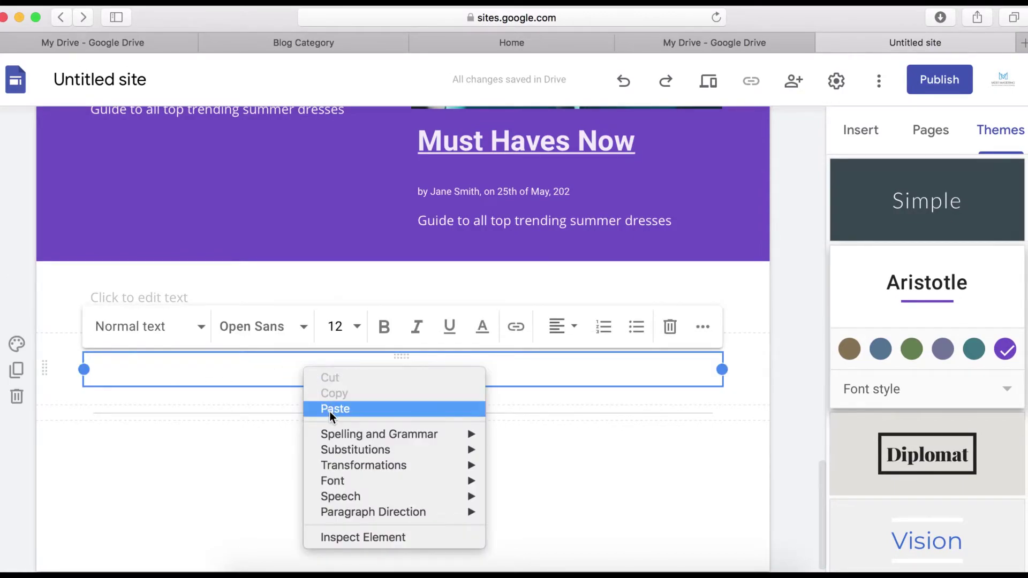
left_click(332, 409)
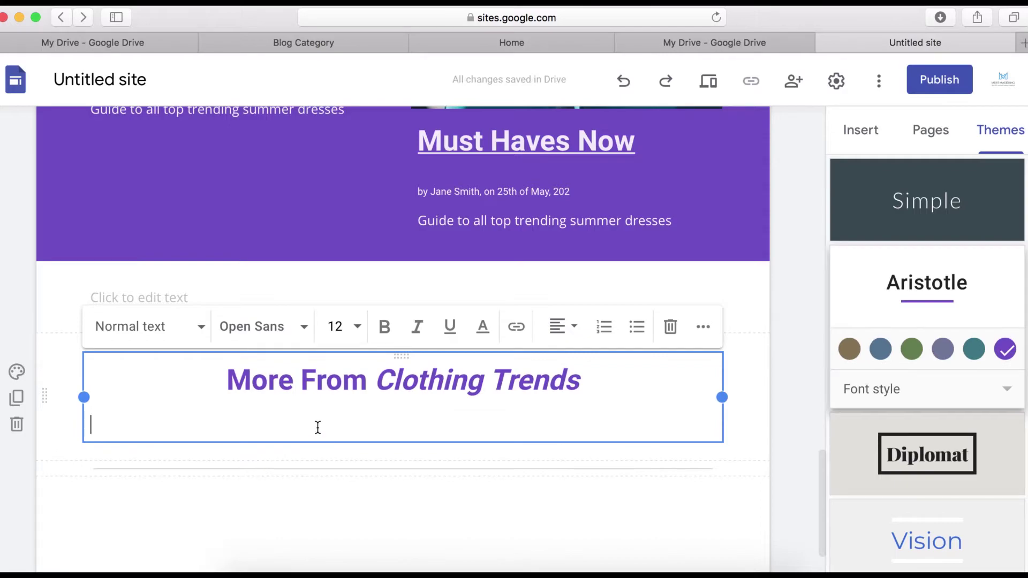
key("BackSpace")
left_click(354, 496)
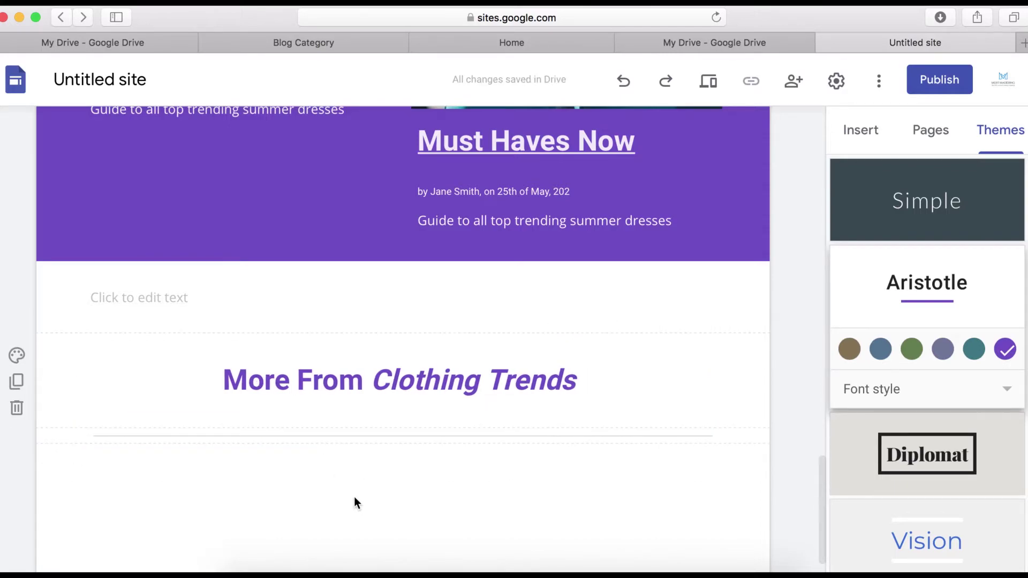
Insert a layout with one image beside a heading and body text below the divider
scroll(355, 503, "down", 2)
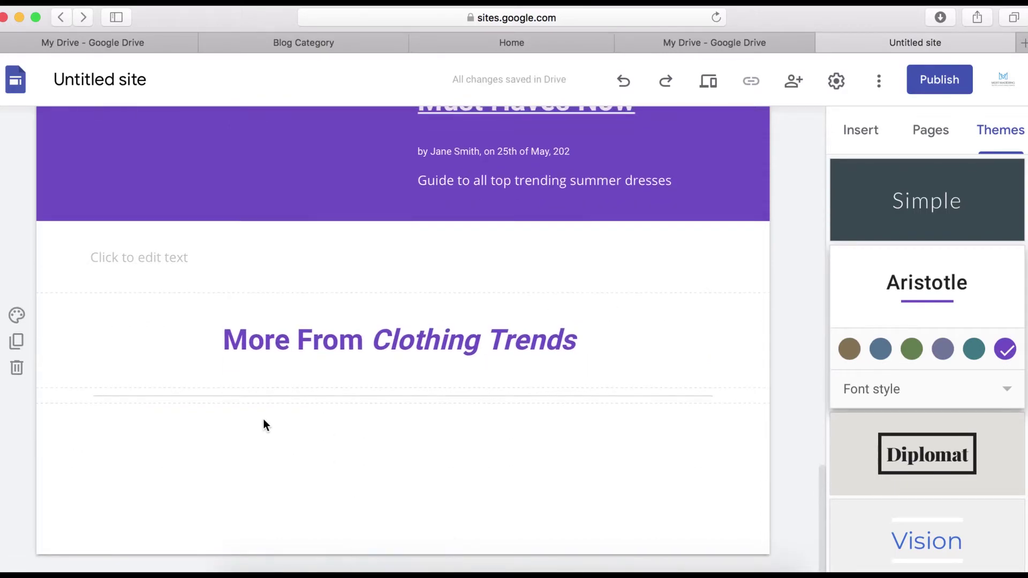
mouse_move(236, 494)
left_click(860, 134)
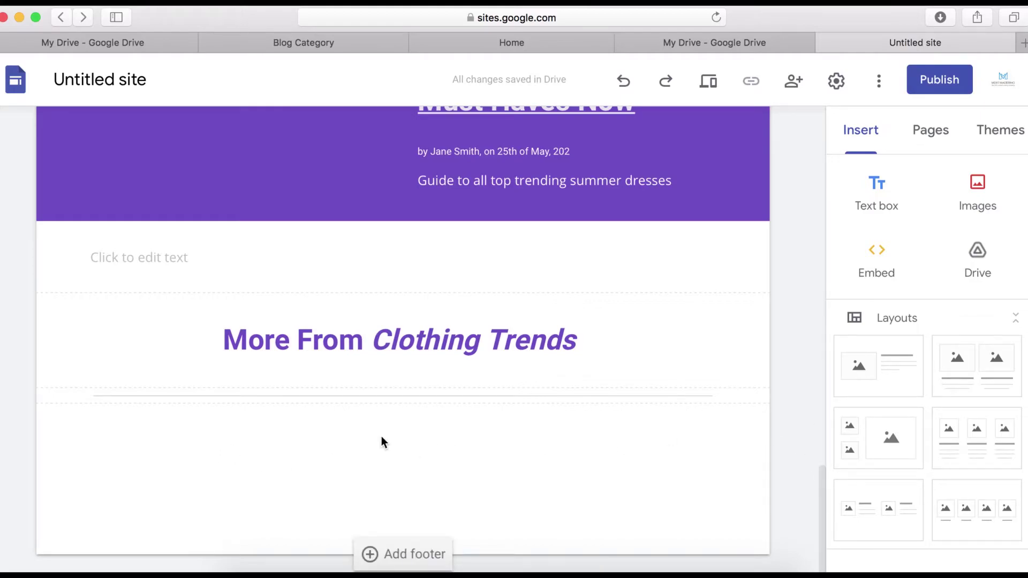
left_click(880, 378)
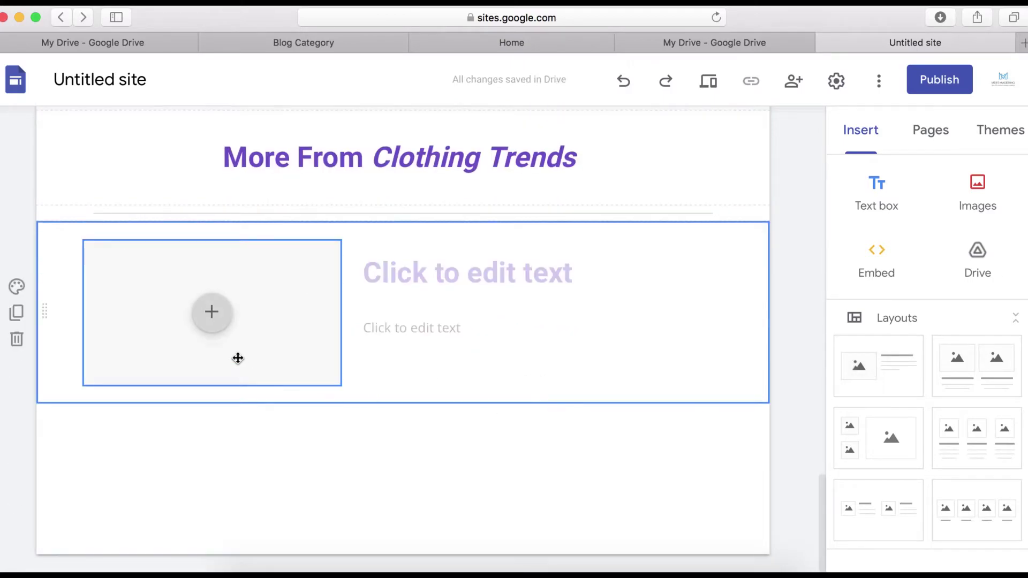
Upload EmbeddedImage-21.jpg from the Downloads folder into the new layout's image placeholder
left_click(212, 316)
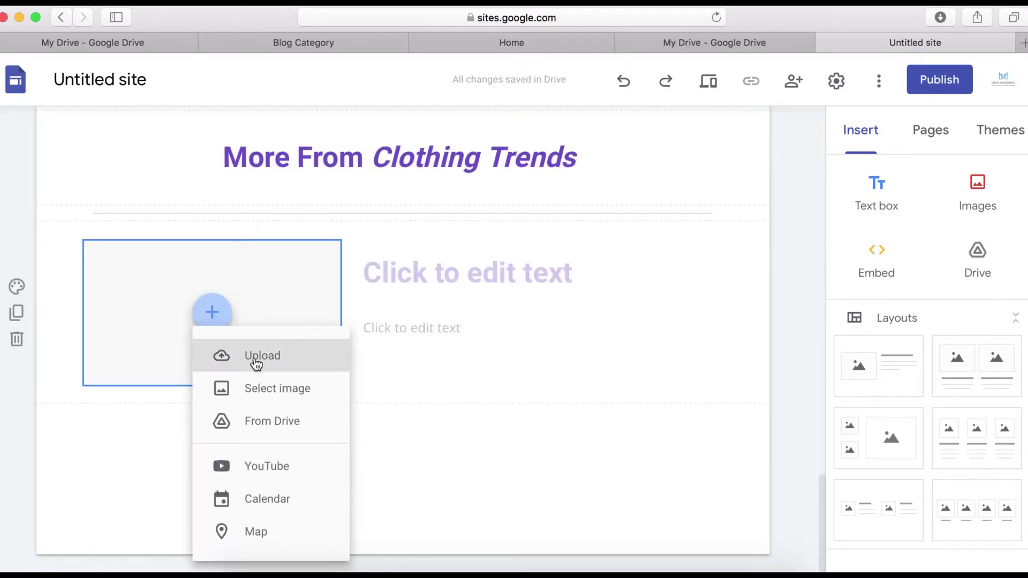
left_click(256, 363)
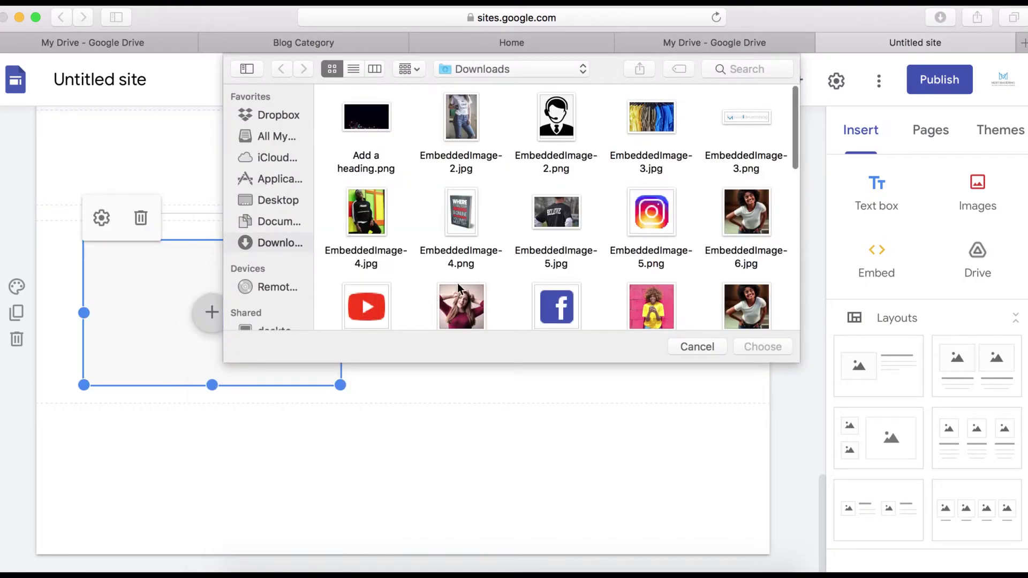
scroll(629, 269, "down", 10)
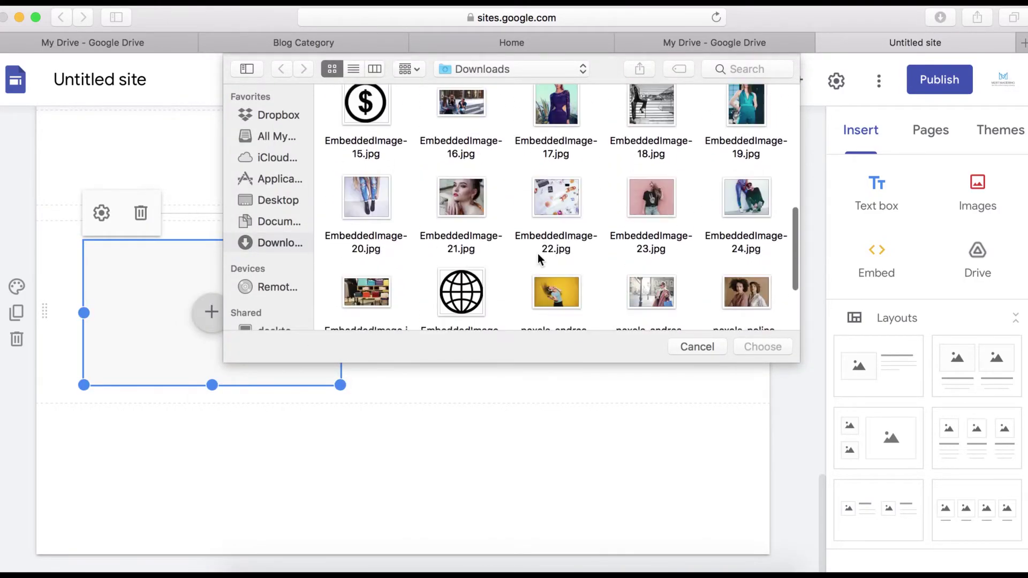
left_click(458, 204)
left_click(759, 347)
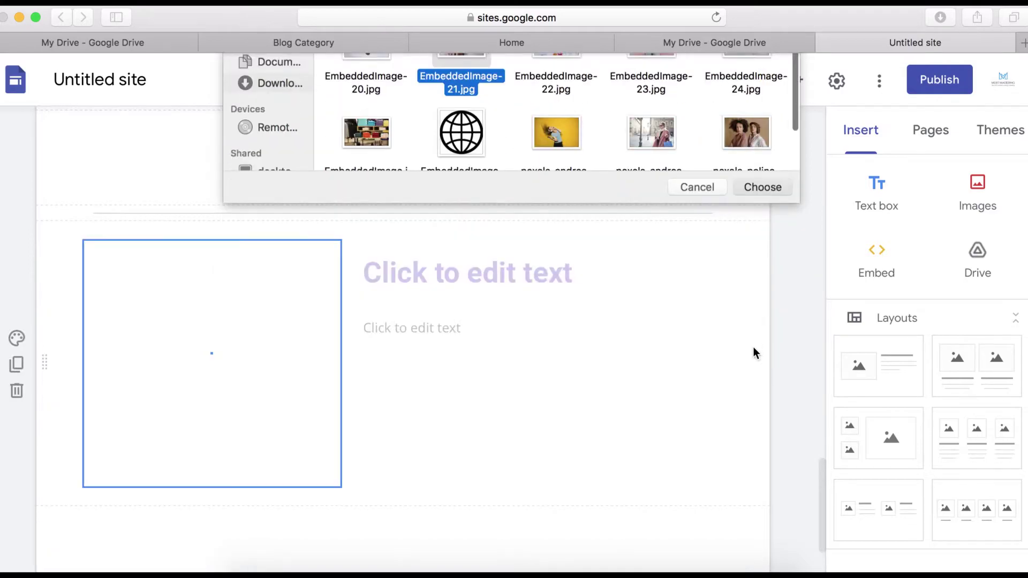
Increase the height of the uploaded portrait photo so more of the picture is shown
left_click(241, 357)
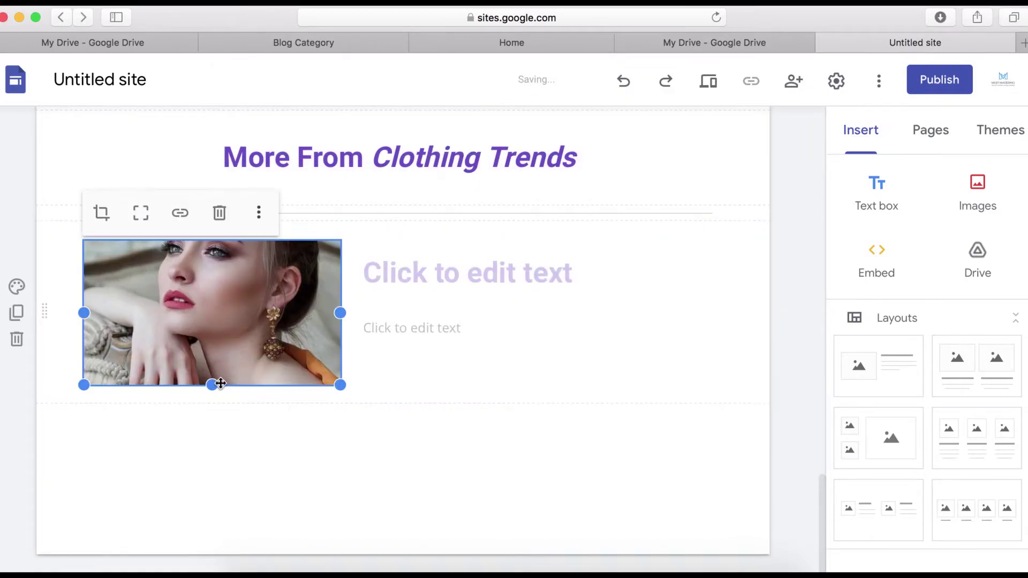
left_click_drag(210, 385, 208, 466)
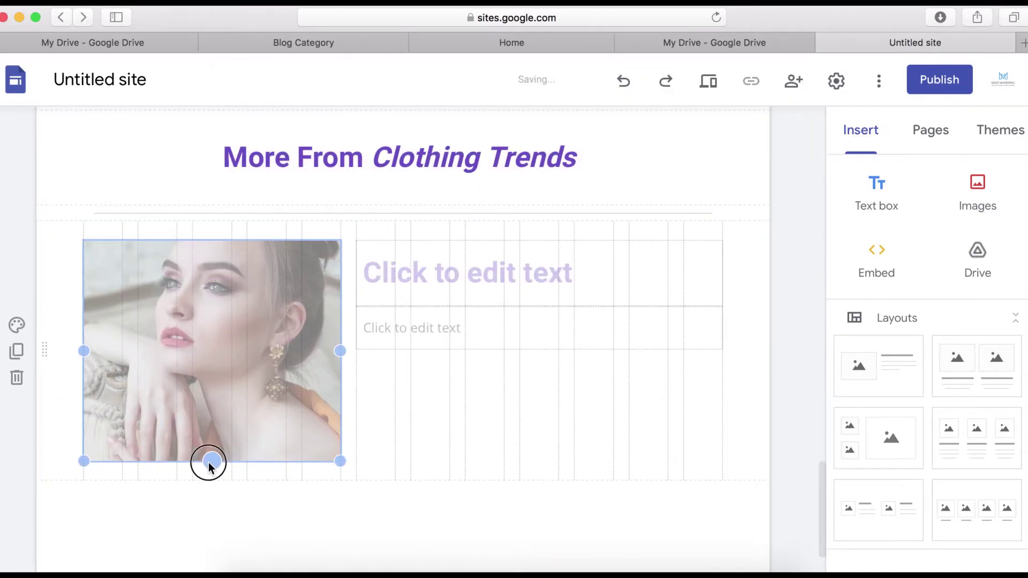
left_click(438, 366)
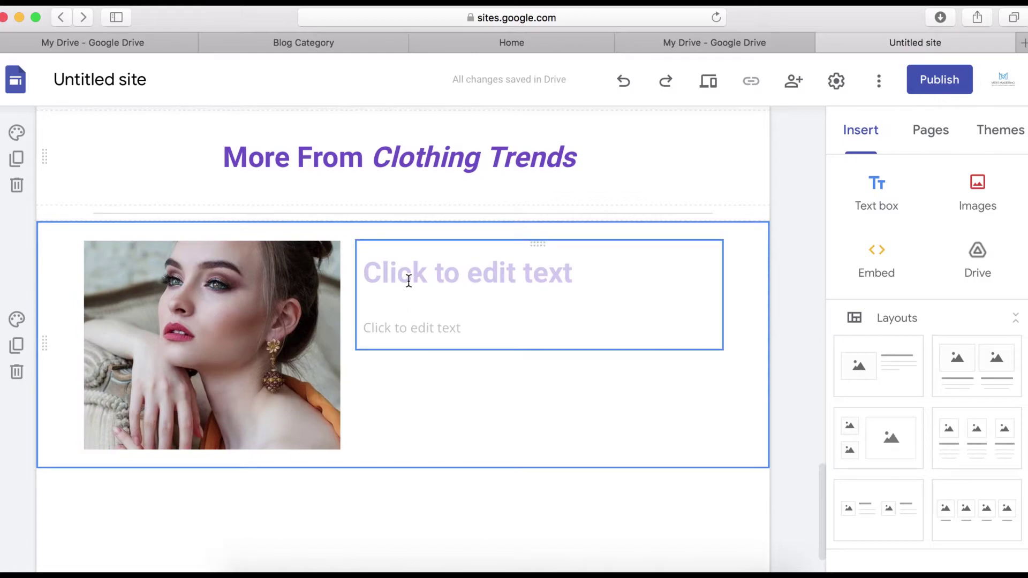
Delete the empty body text box and fill the title box with the "How To Grab That Look" heading, byline, summary and Lorem Ipsum excerpt
left_click(452, 317)
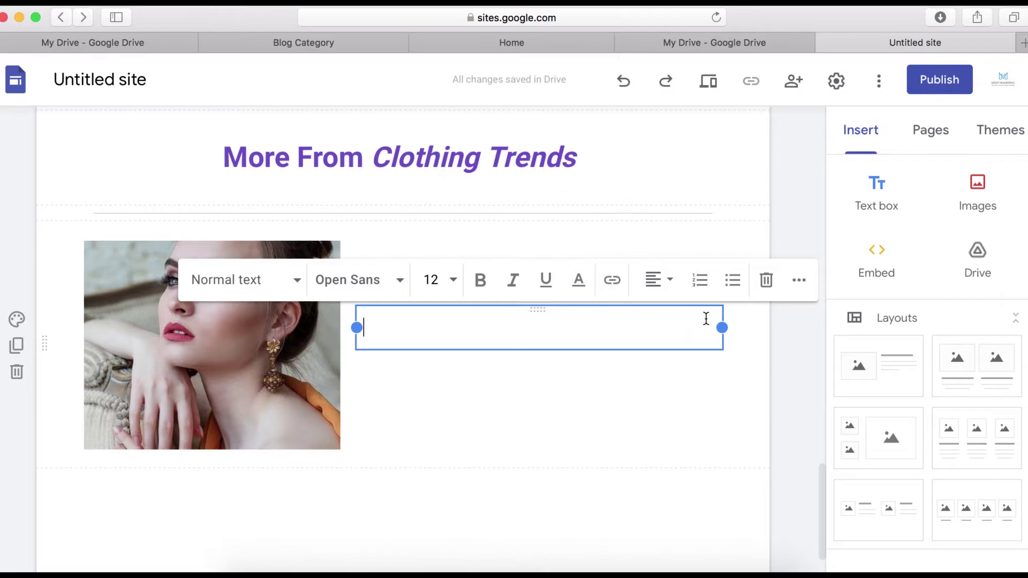
left_click(767, 281)
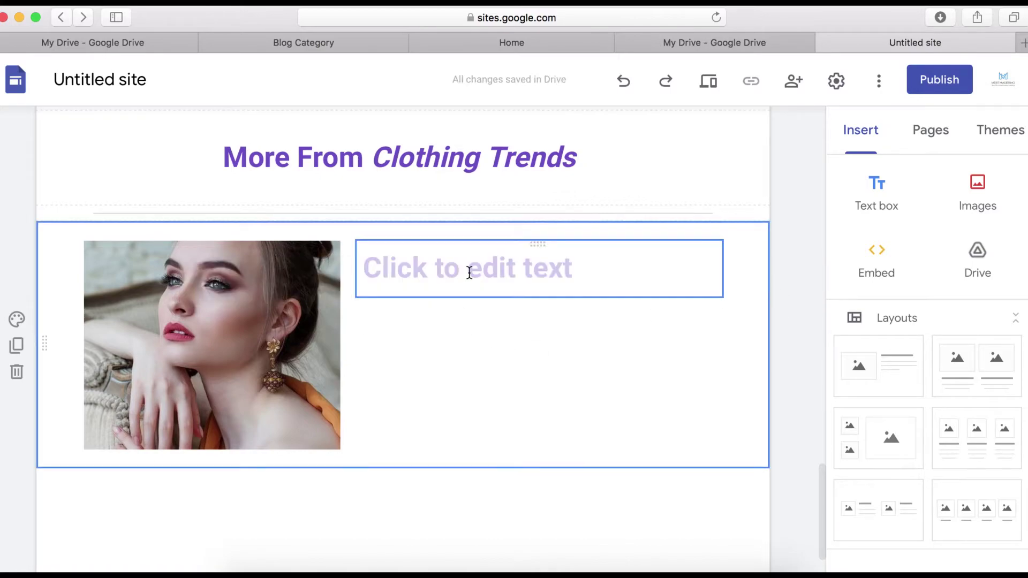
left_click(469, 273)
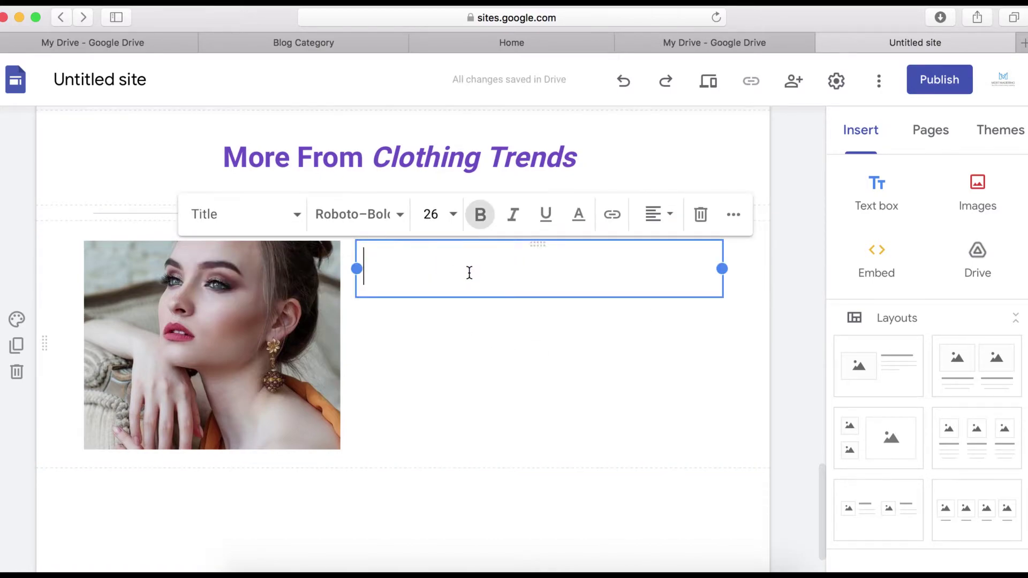
type("How To Grab That Look  by Jane Smith, on 25th of May, 202 Guide to all top trending summer dresses  All the Lorem Ipsum generators on the Internet tend to repeat predefined chunks as necessary, making this the first true generator on the Internet. It uses a dictionary of over 200 Latin words, combined with a handful of model sentence structures, to generate Lorem Ipsum which looks reasonable. The generated Lorem Ipsum is therefore always free from repetition, injected humour, or non ...")
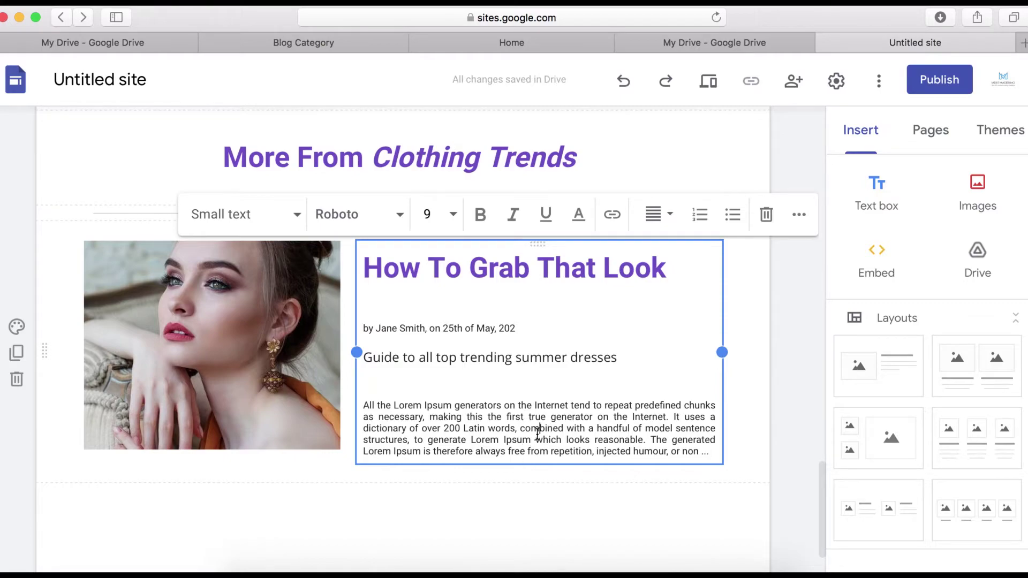
left_click(379, 330)
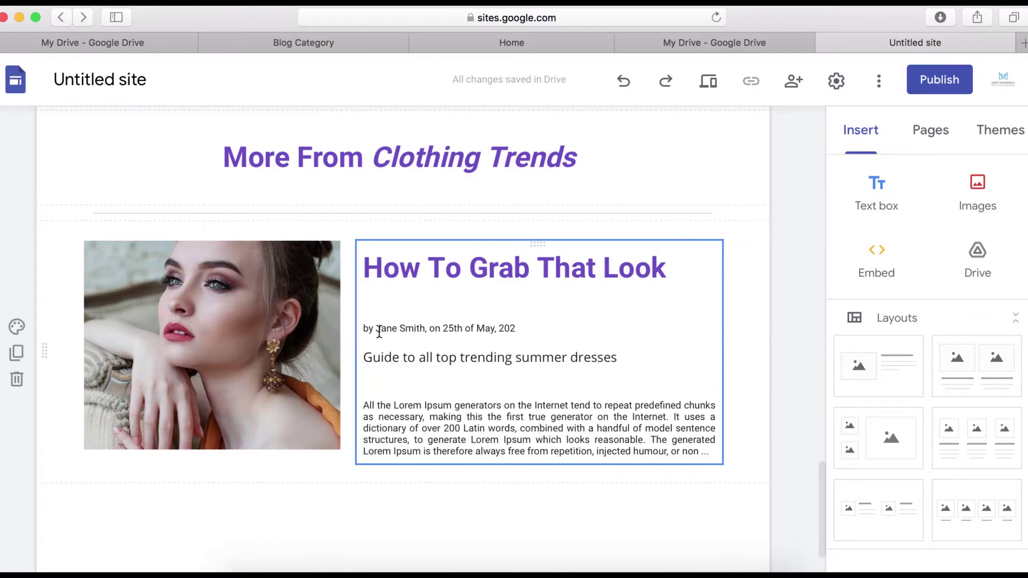
left_click(494, 327)
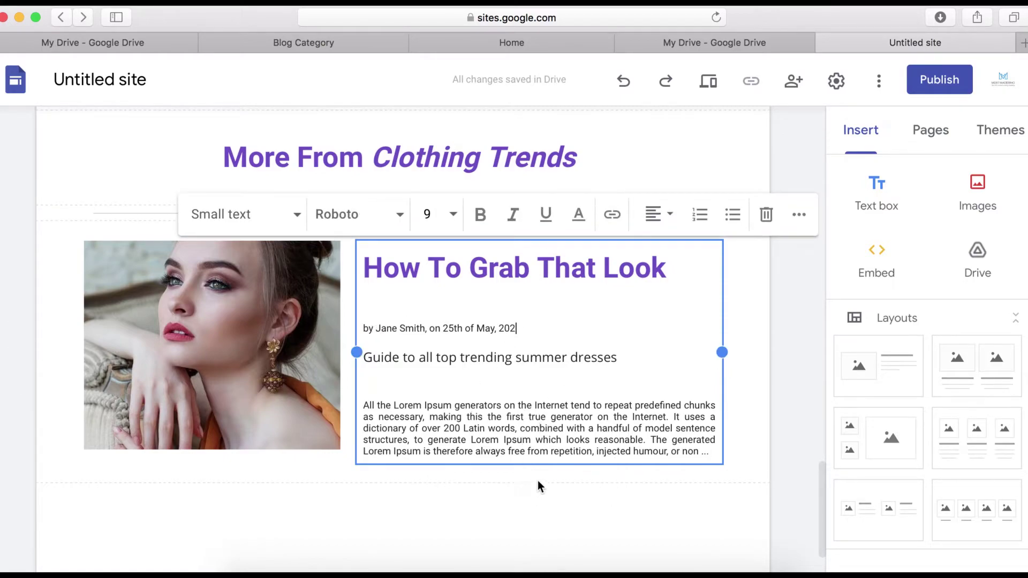
left_click(602, 480)
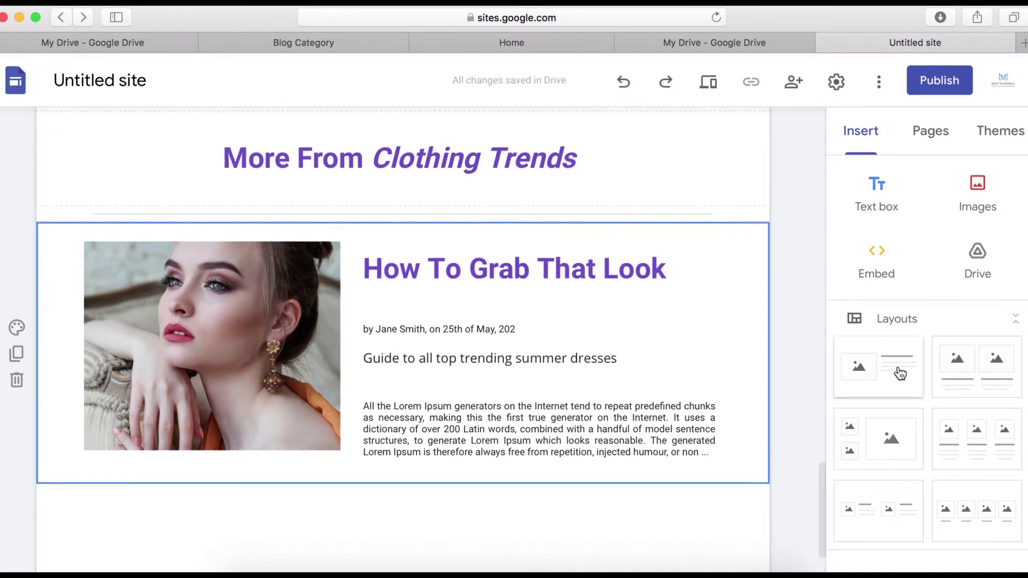
Insert a button named "Read More" that links to the site's Fashion page
scroll(886, 307, "down", 5)
scroll(885, 306, "down", 4)
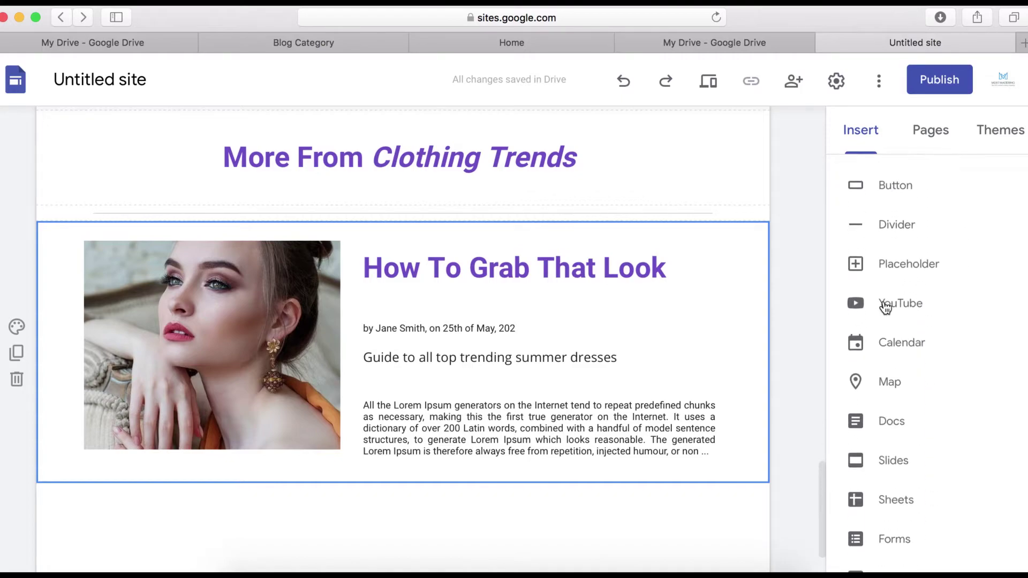
left_click(898, 191)
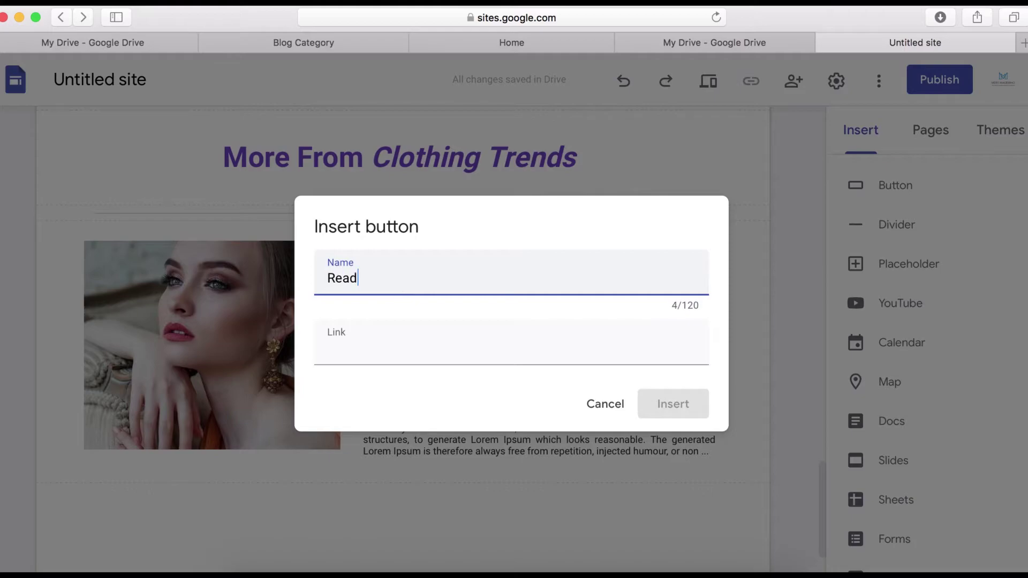
left_click(394, 340)
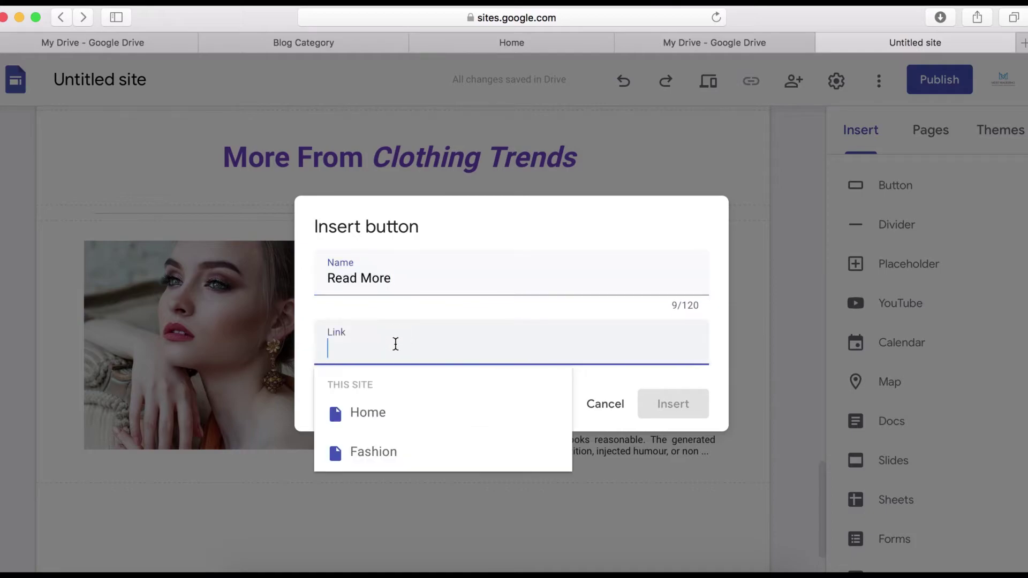
left_click(380, 455)
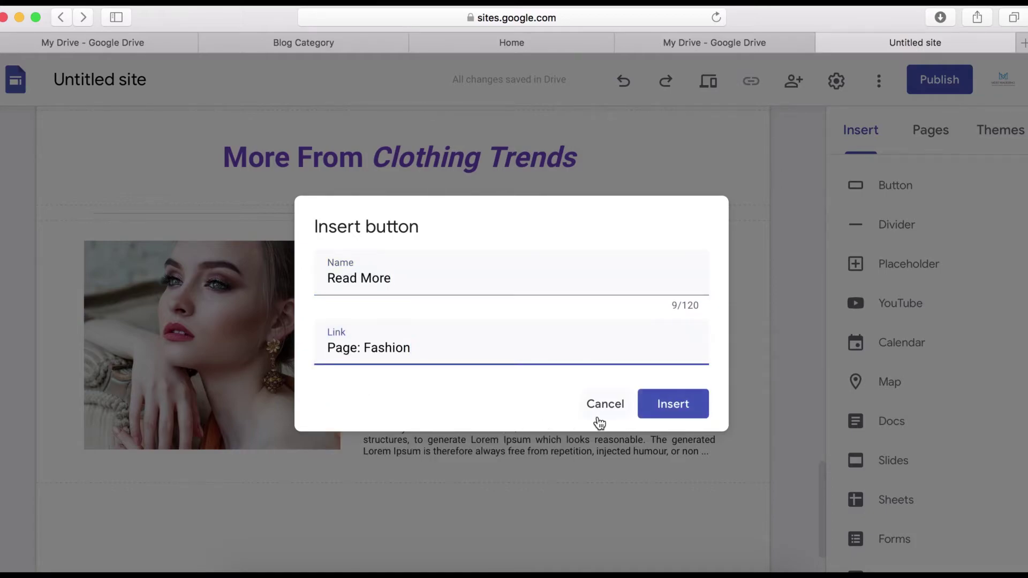
left_click(676, 414)
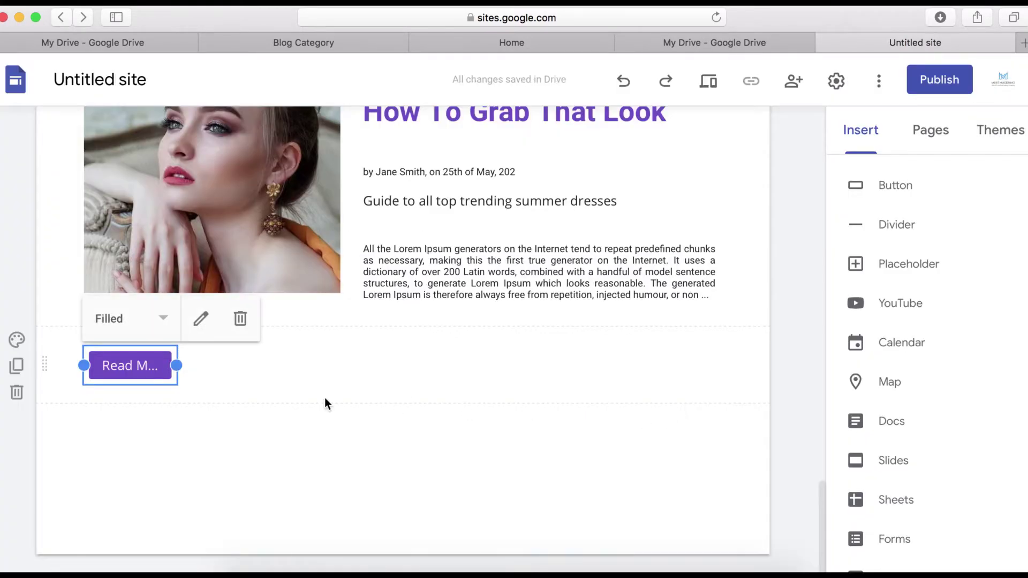
Move the Read More button directly beneath the "How To Grab That Look" text, beside the photo
left_click_drag(131, 363, 552, 314)
left_click(567, 374)
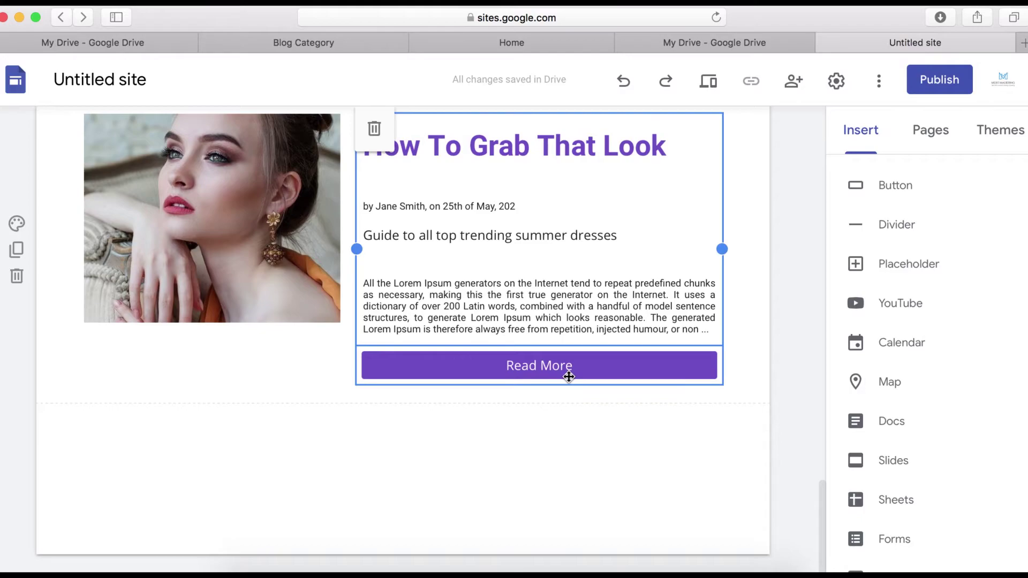
left_click(633, 469)
Duplicate the "How To Grab That Look" section and move the copy's text and button group to the left of its photo
scroll(372, 423, "up", 3)
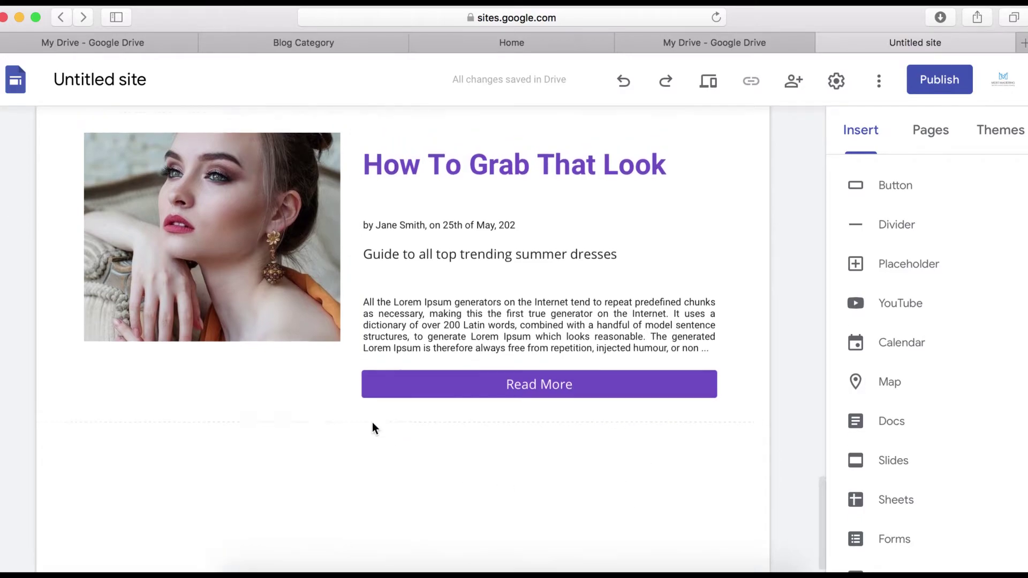
scroll(371, 422, "down", 3)
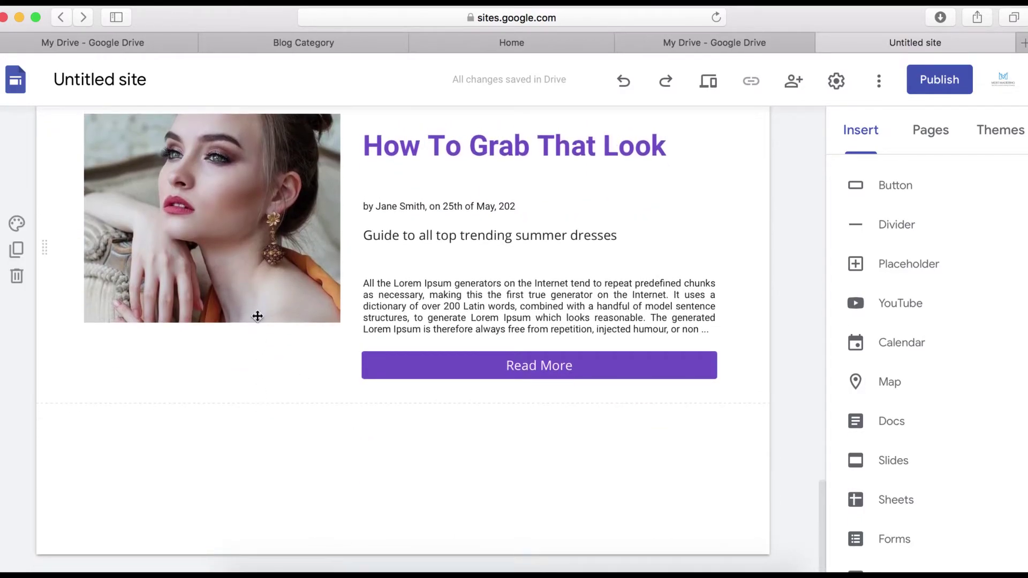
scroll(385, 467, "up", 2)
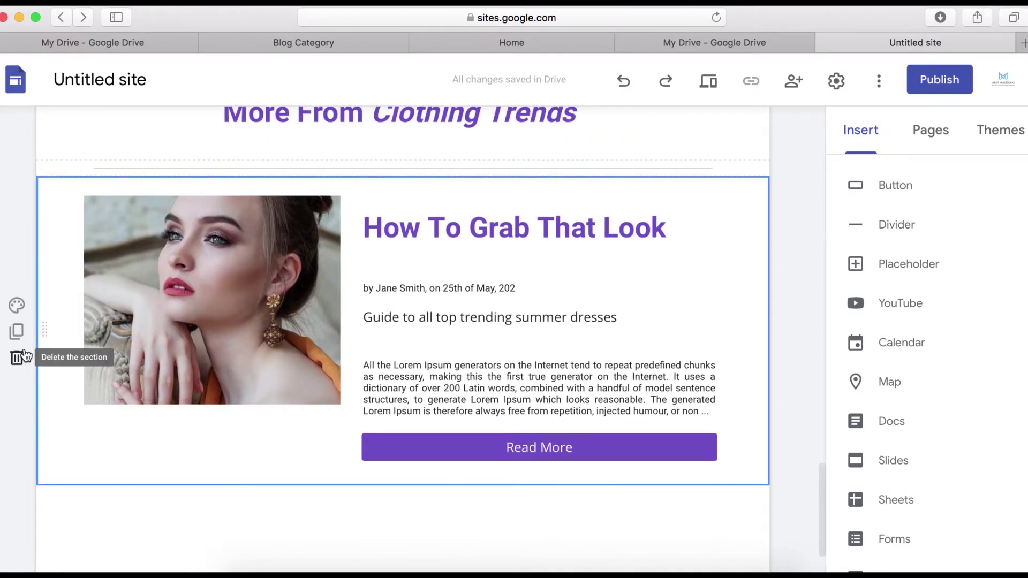
left_click(16, 332)
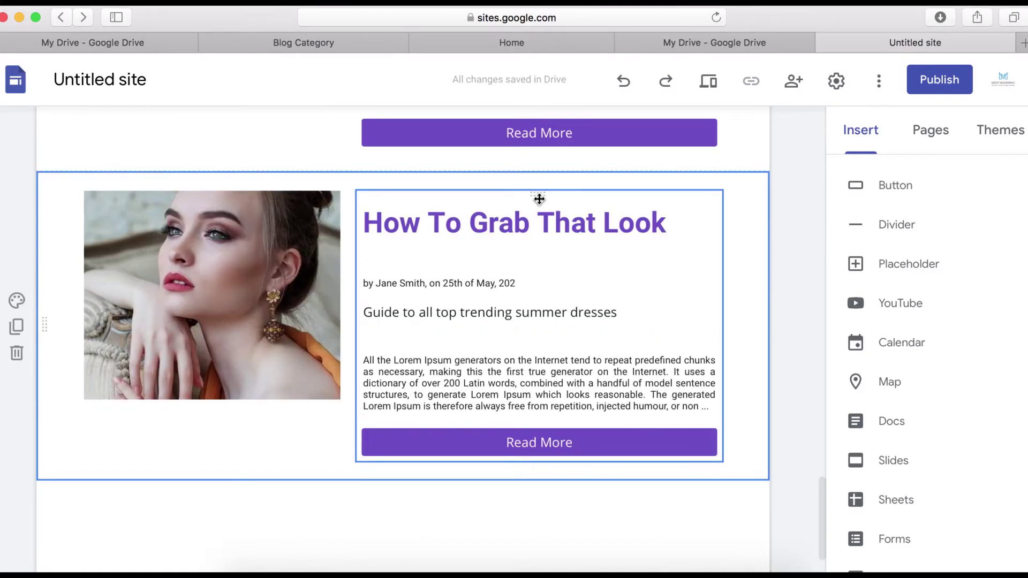
left_click_drag(538, 194, 43, 231)
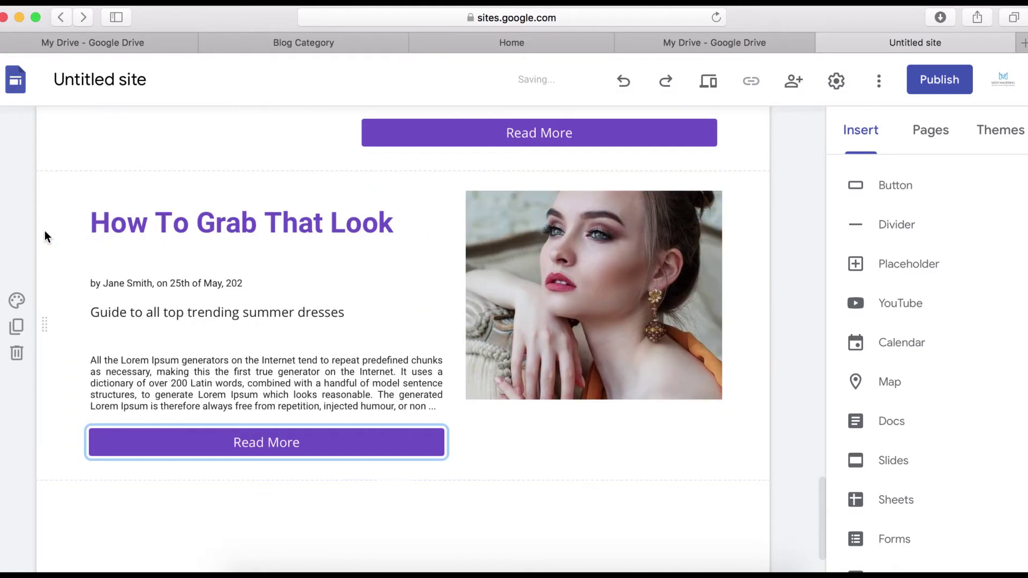
Replace the photo in the duplicated "How To Grab That Look" section with the uploaded file EmbeddedImage-22.jpg from Downloads
scroll(582, 408, "up", 4)
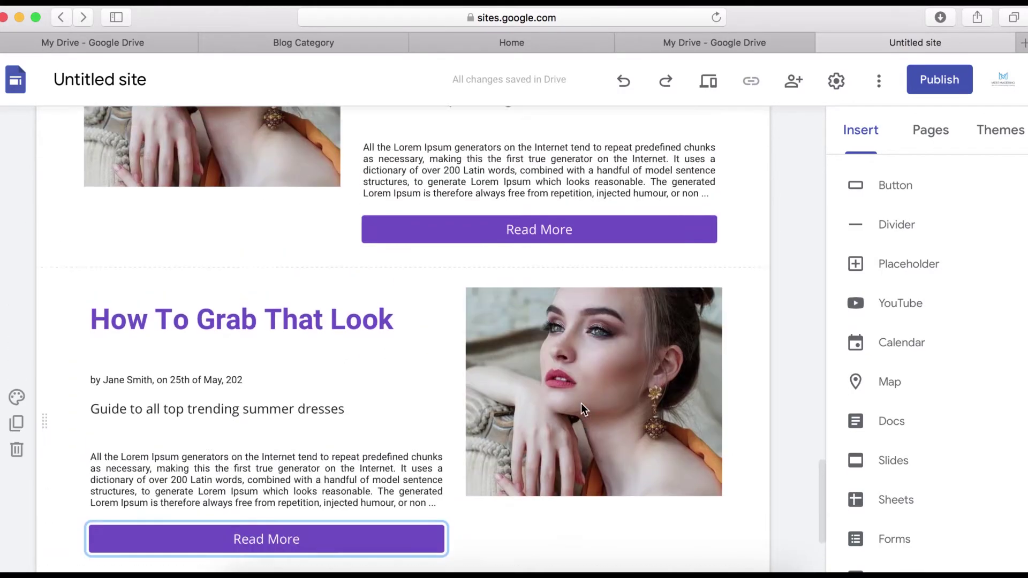
scroll(595, 356, "down", 1)
left_click(598, 356)
scroll(598, 356, "up", 2)
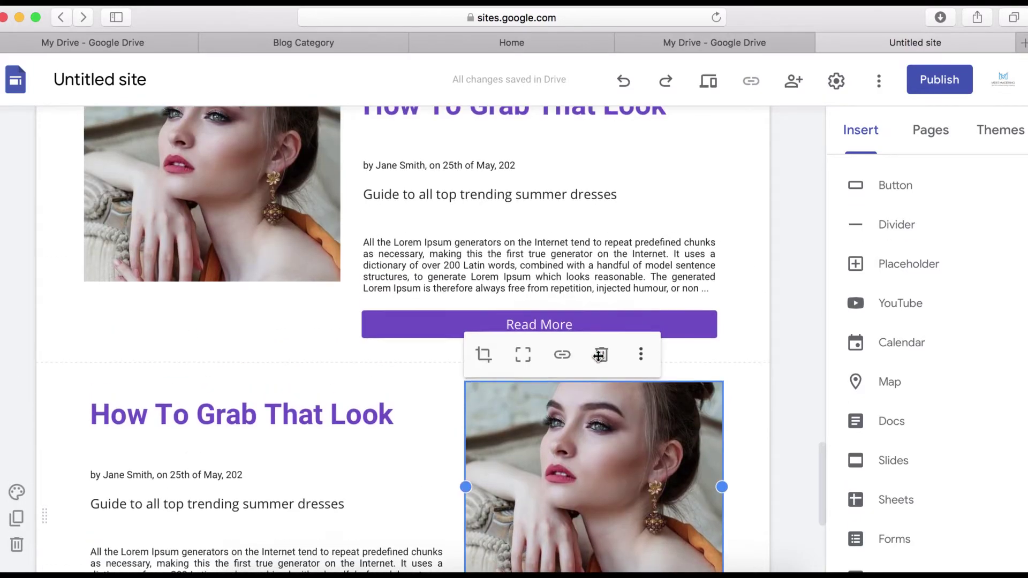
scroll(616, 358, "down", 3)
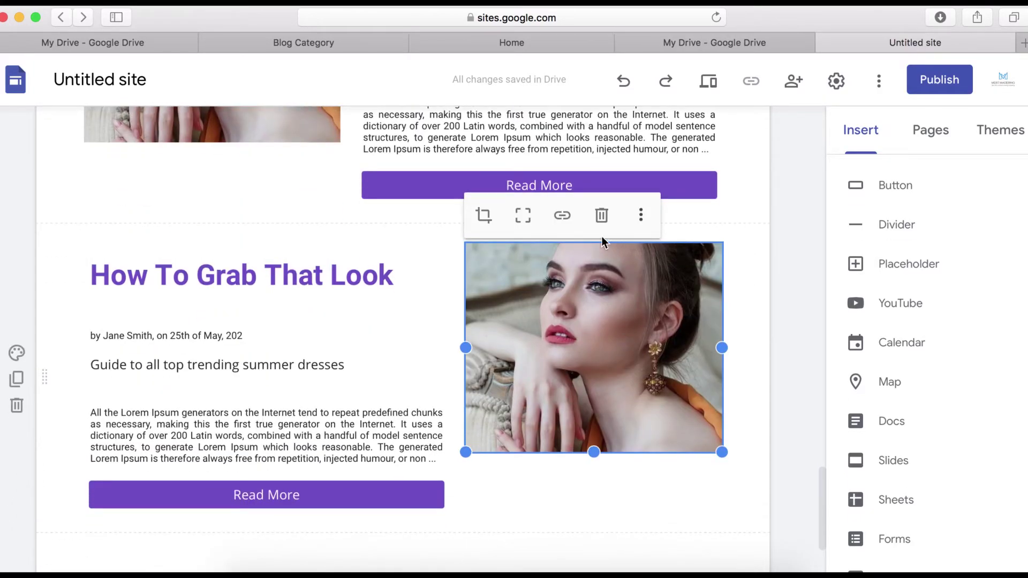
left_click(642, 219)
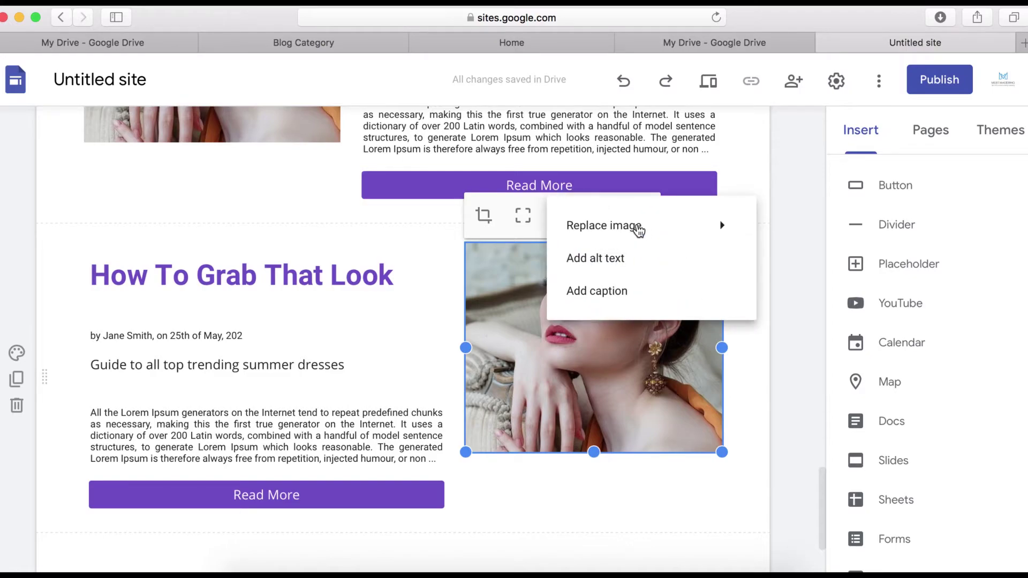
mouse_move(625, 239)
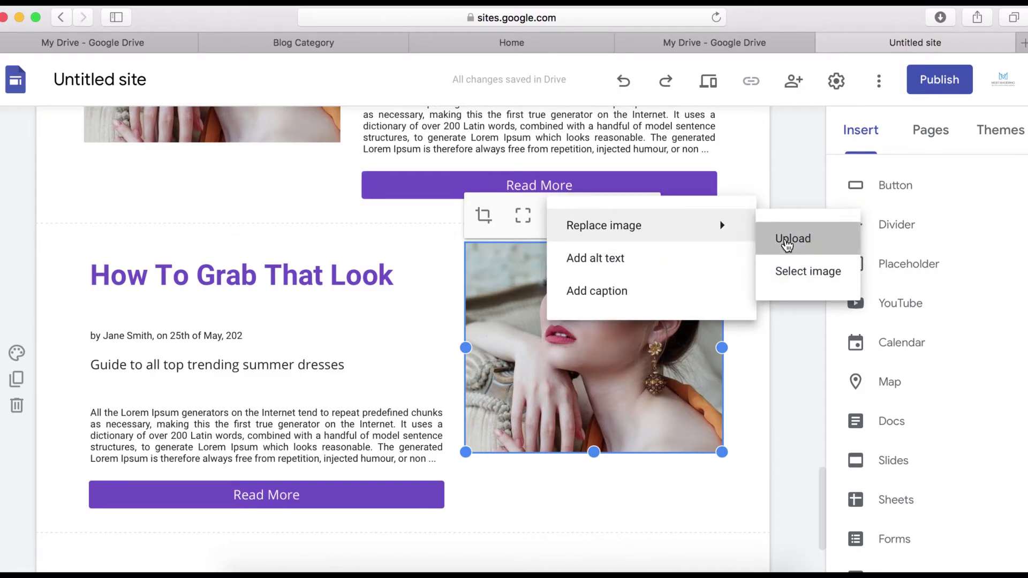
left_click(790, 239)
scroll(523, 244, "down", 5)
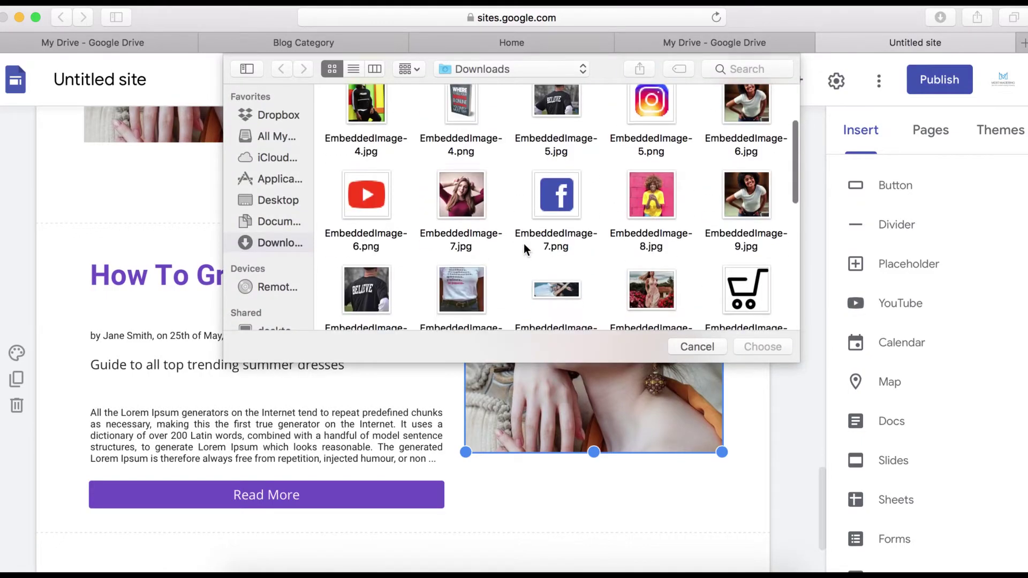
scroll(524, 243, "down", 2)
left_click(558, 240)
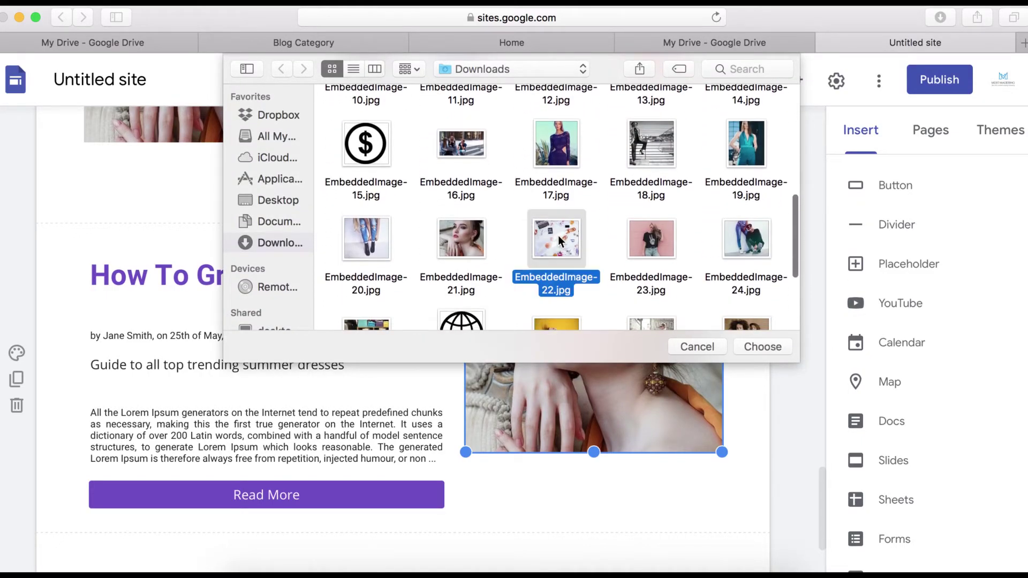
left_click(763, 347)
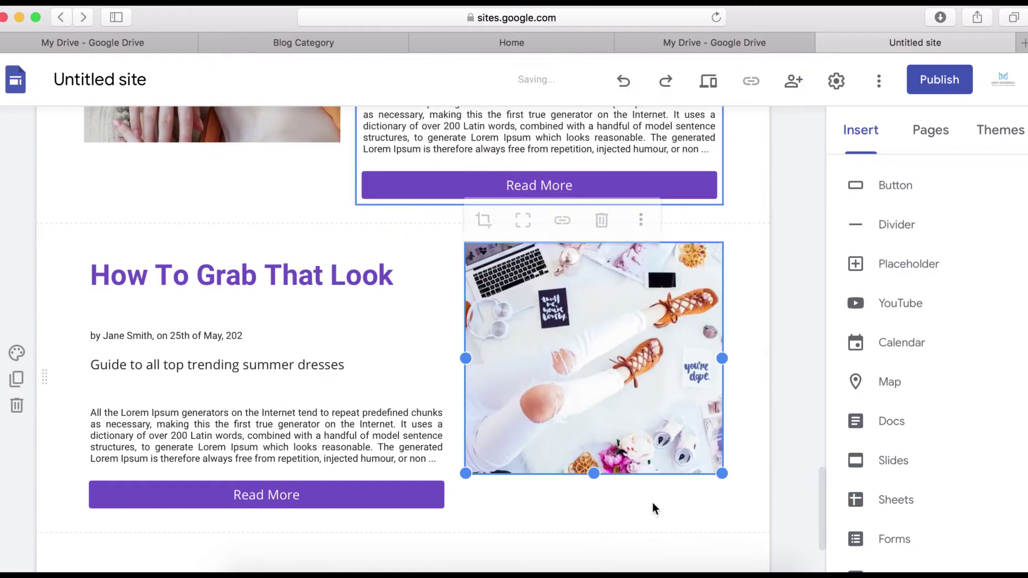
left_click(695, 528)
Duplicate the section with the sandals photo and move the copy's photo to the left of its text and button
scroll(696, 527, "down", 3)
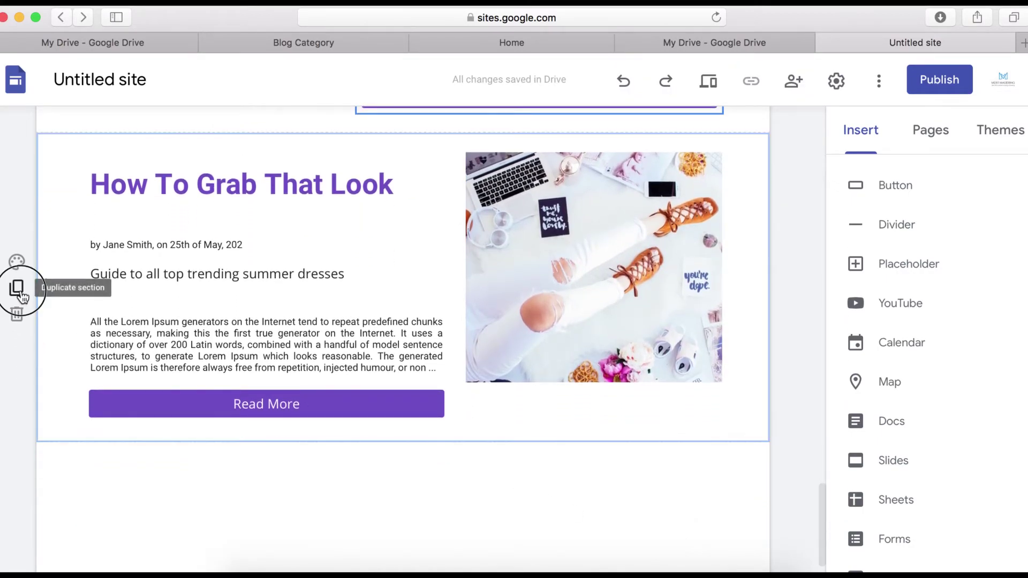
left_click(17, 289)
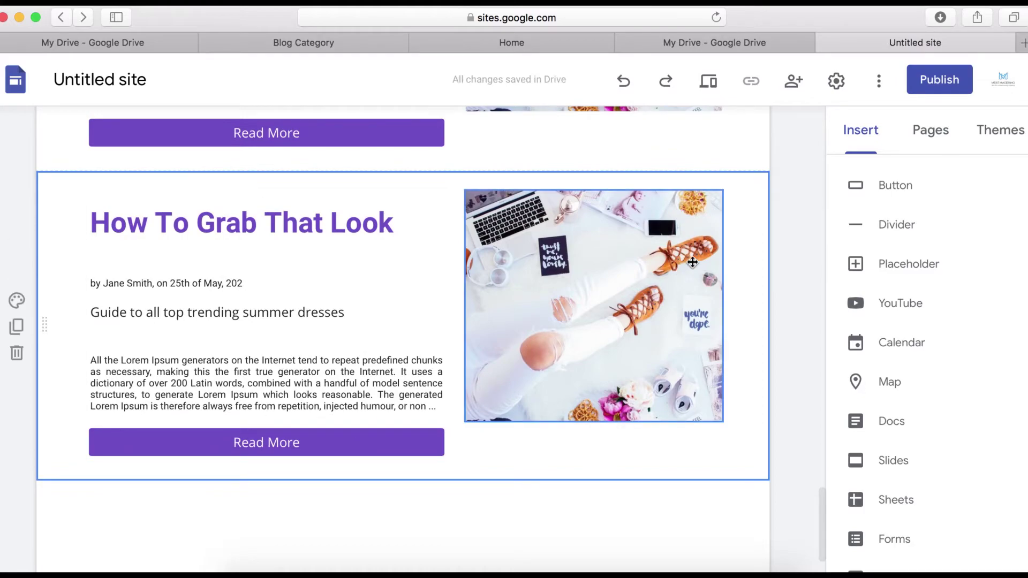
left_click_drag(674, 269, 98, 271)
Replace the photo in the newest article section with EmbeddedImage-23.jpg from Downloads
left_click(97, 271)
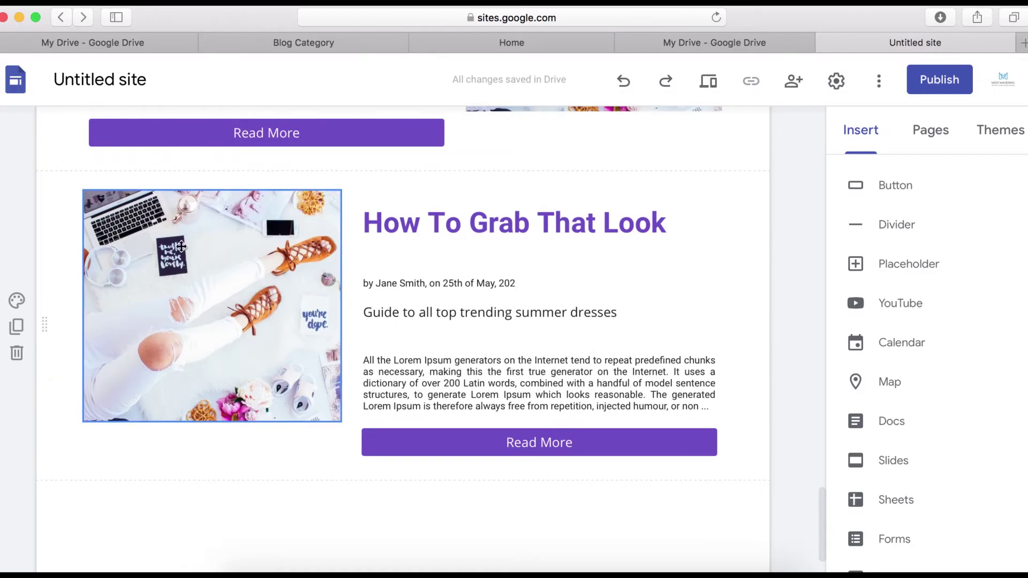
left_click(259, 163)
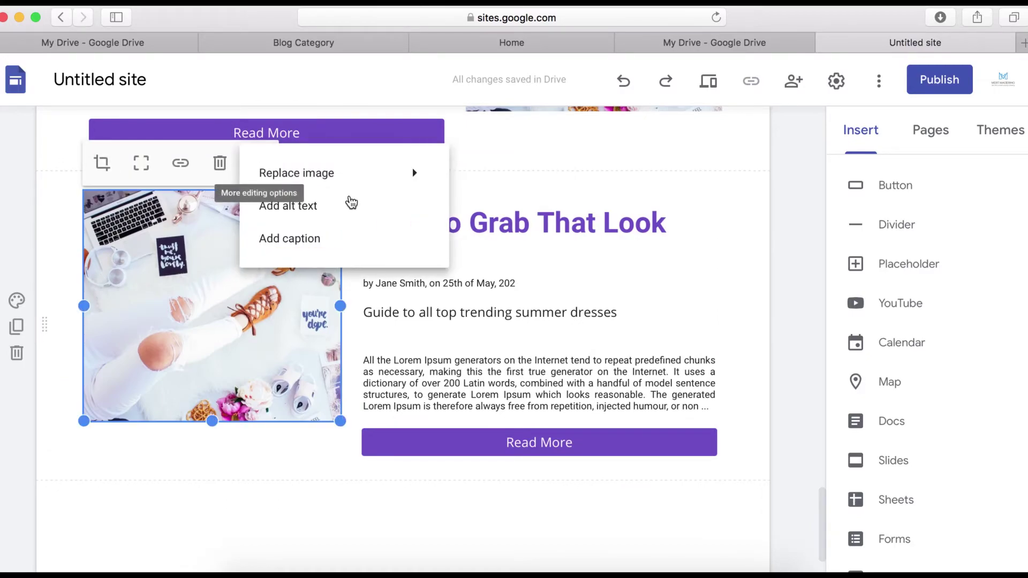
mouse_move(412, 173)
left_click(483, 188)
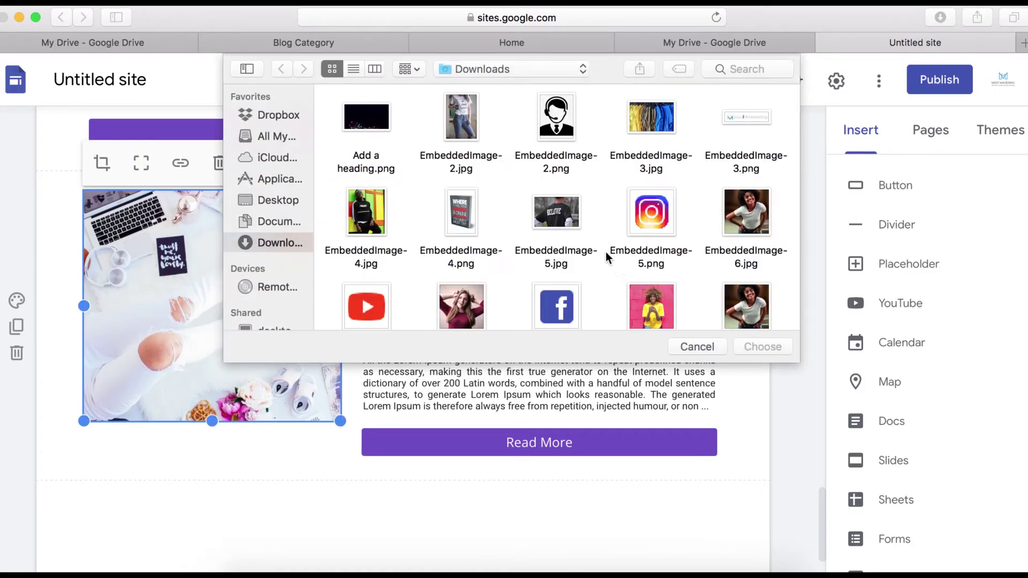
scroll(618, 264, "down", 3)
scroll(618, 262, "down", 5)
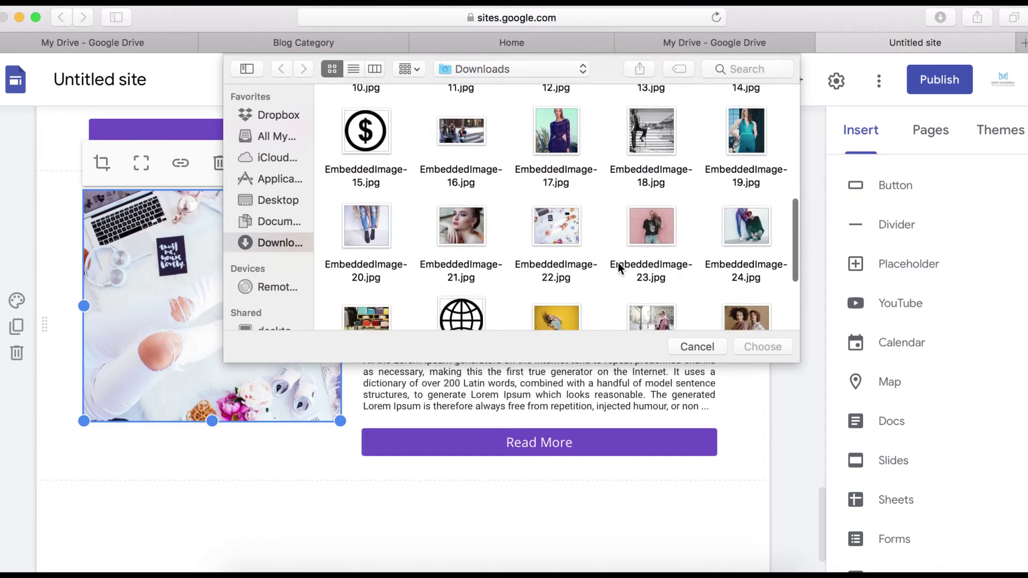
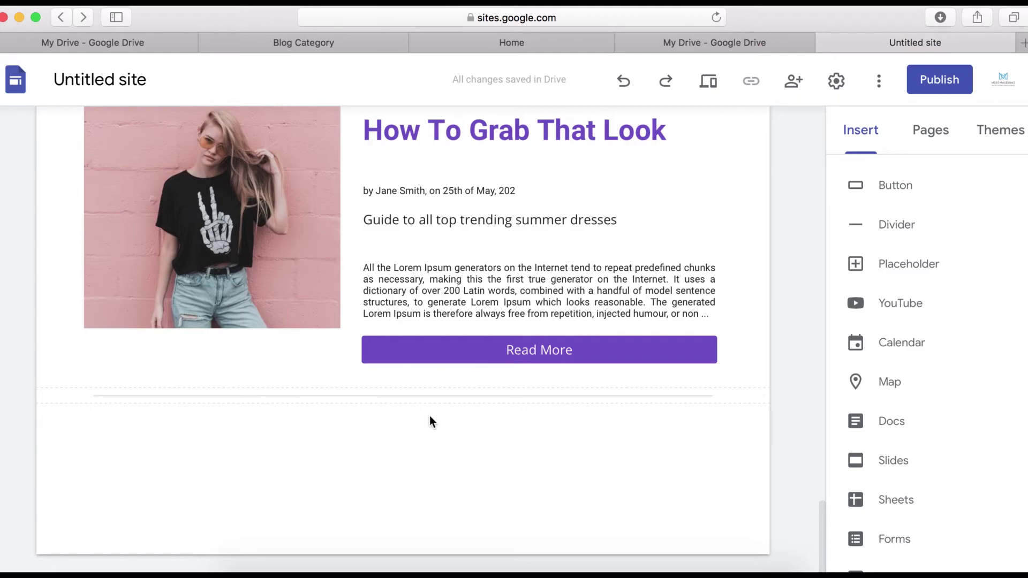
Embed the copied HTML code for the page-number links 1, 2 and 3 below the divider
double_click(384, 424)
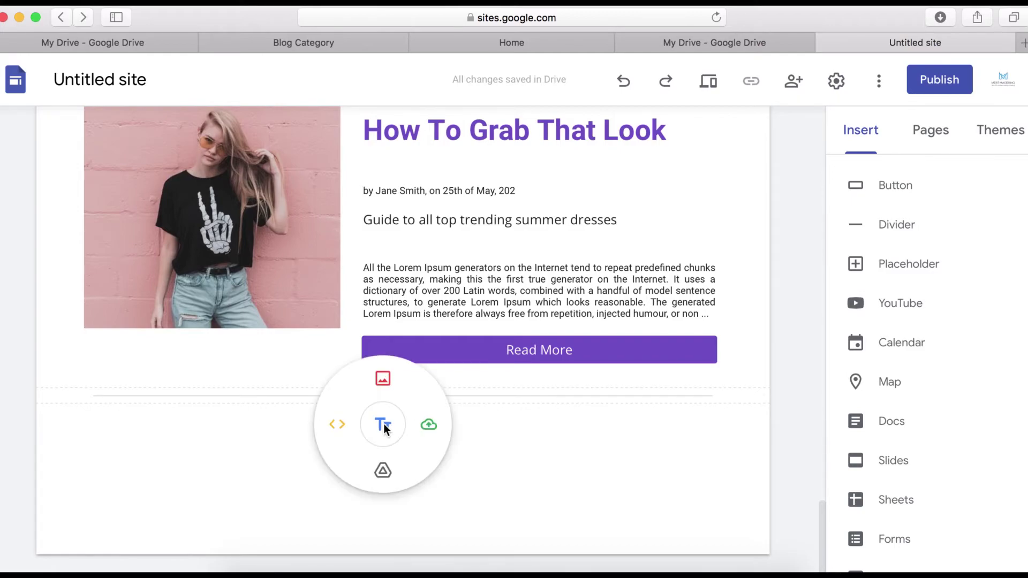
left_click(335, 426)
left_click(391, 271)
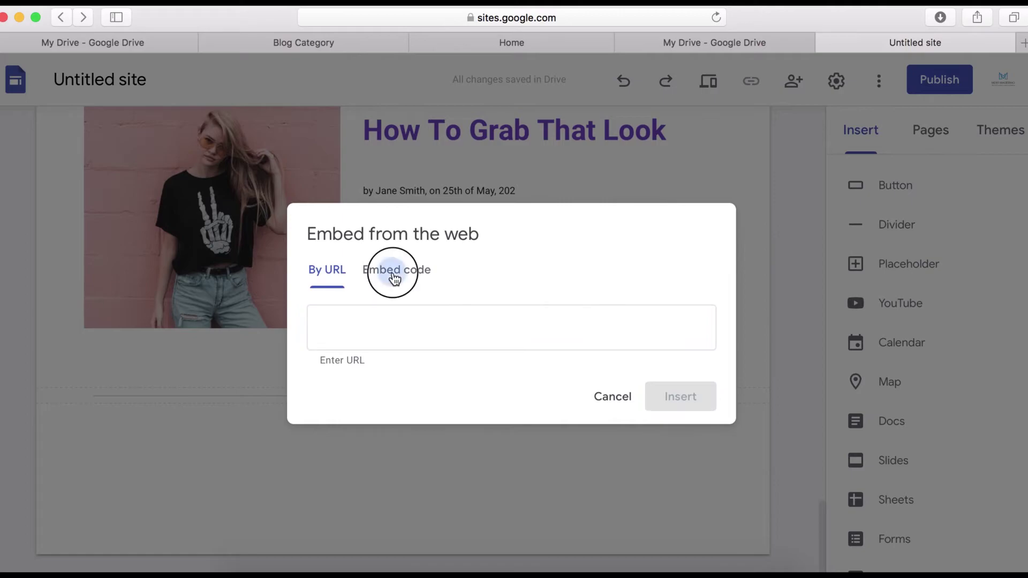
key("super+v")
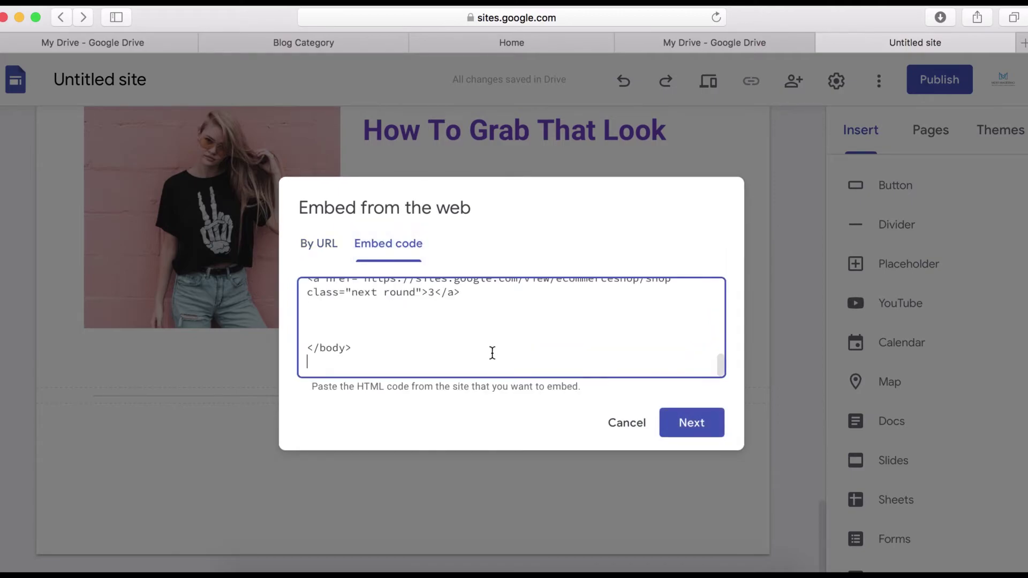
left_click(698, 423)
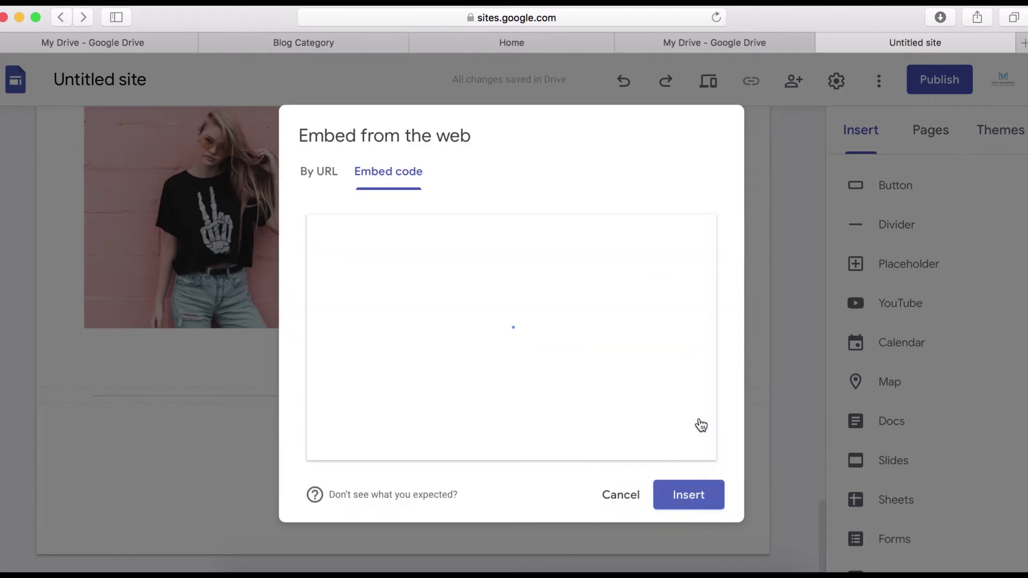
left_click(689, 493)
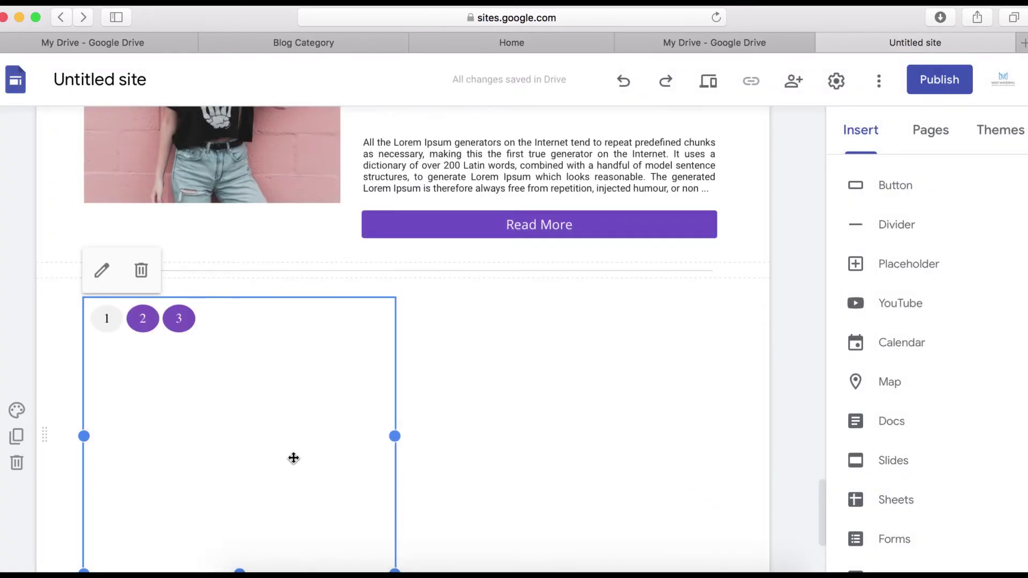
Shrink the pagination embed to fit closely around its three page links and centre it below the divider
scroll(293, 457, "down", 3)
left_click_drag(238, 468, 260, 241)
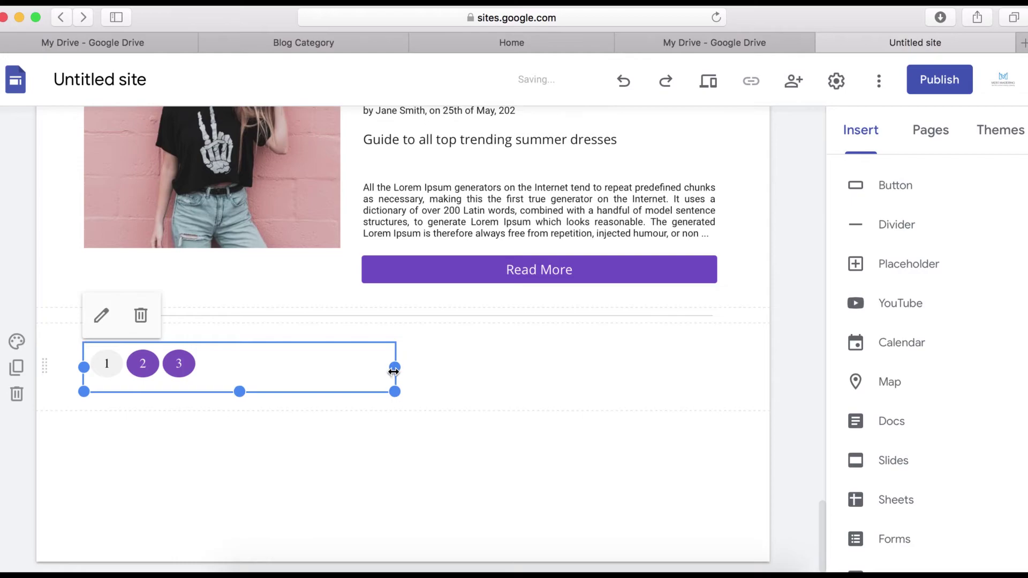
left_click_drag(394, 371, 241, 371)
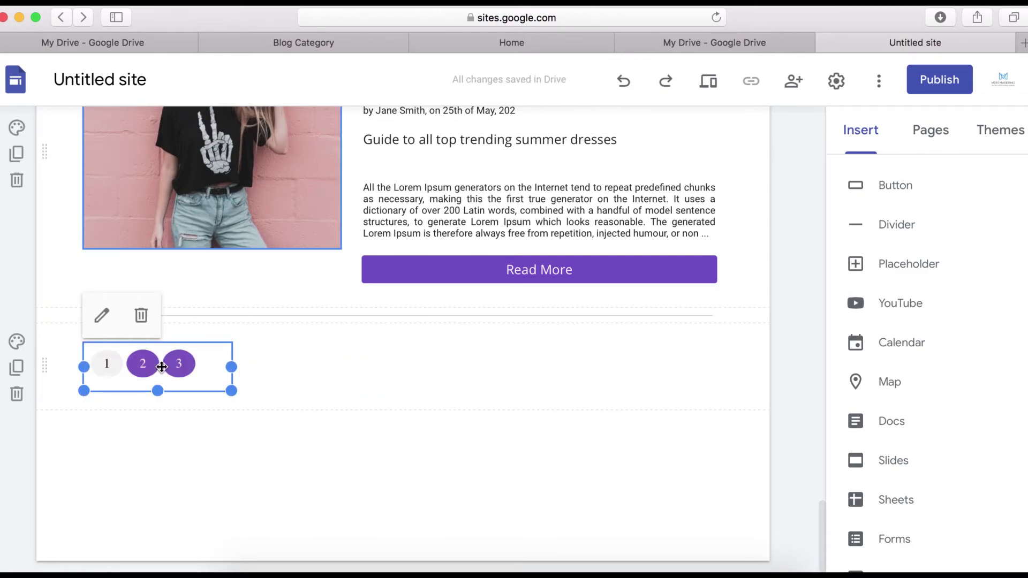
left_click_drag(152, 364, 387, 366)
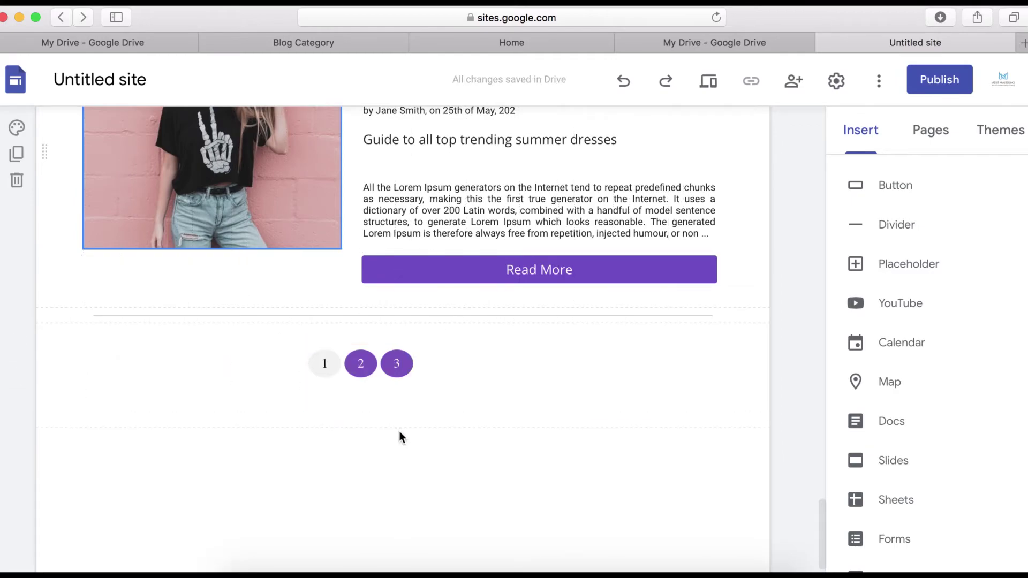
Add a page footer containing the purple heading "Follow Us on Social Media" in a narrowed, centred text box
scroll(400, 432, "down", 1)
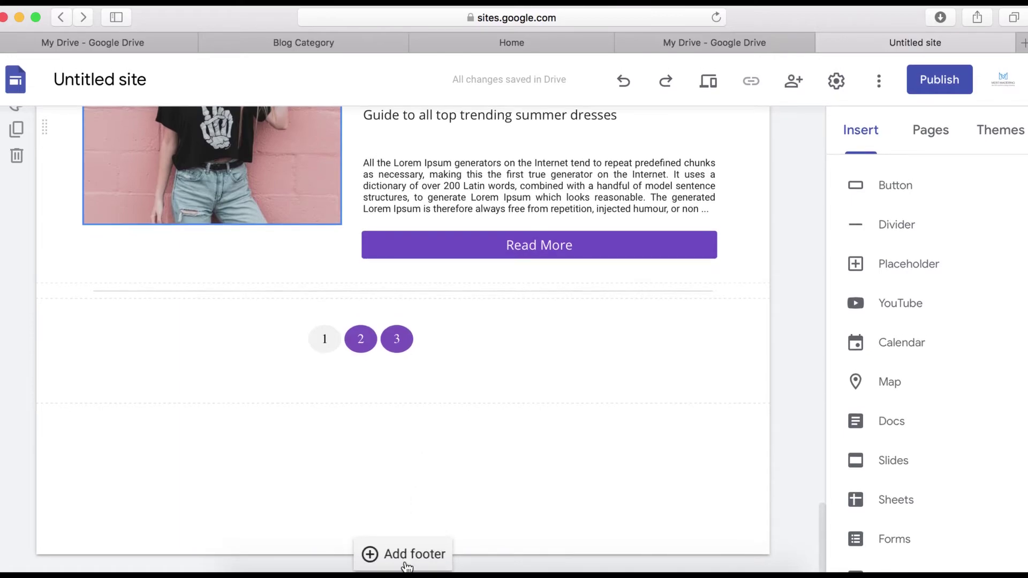
left_click(407, 566)
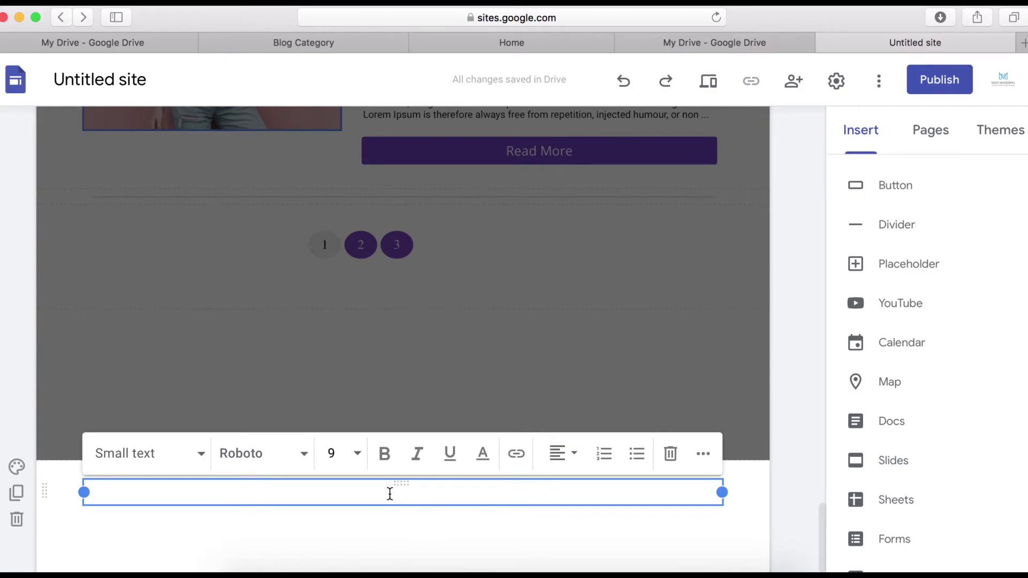
type("Follow Us on Social Media")
left_click_drag(143, 533, 224, 526)
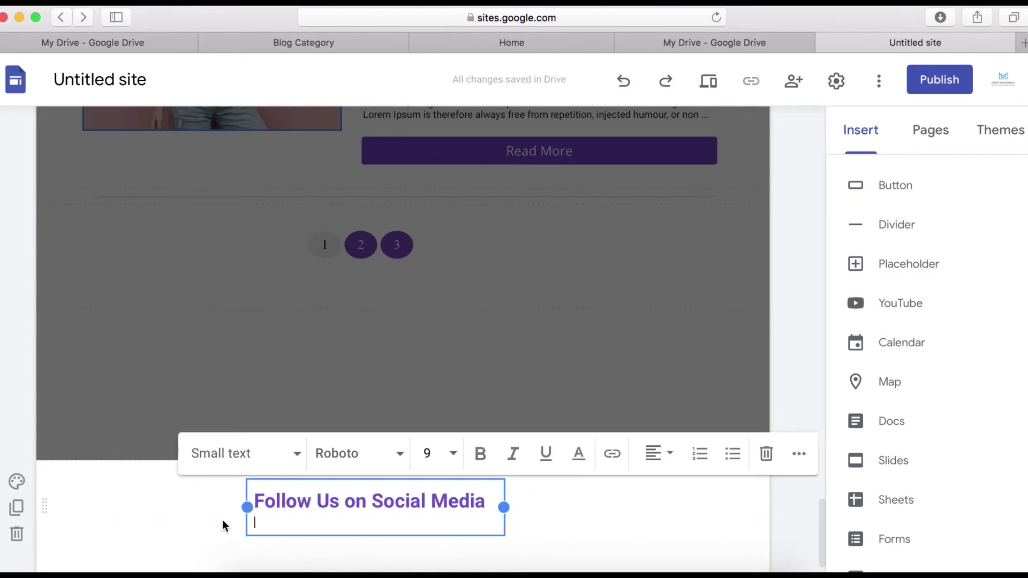
left_click(215, 524)
Duplicate the footer section and move the copied heading into the first footer section, to the right of the original heading
left_click(17, 507)
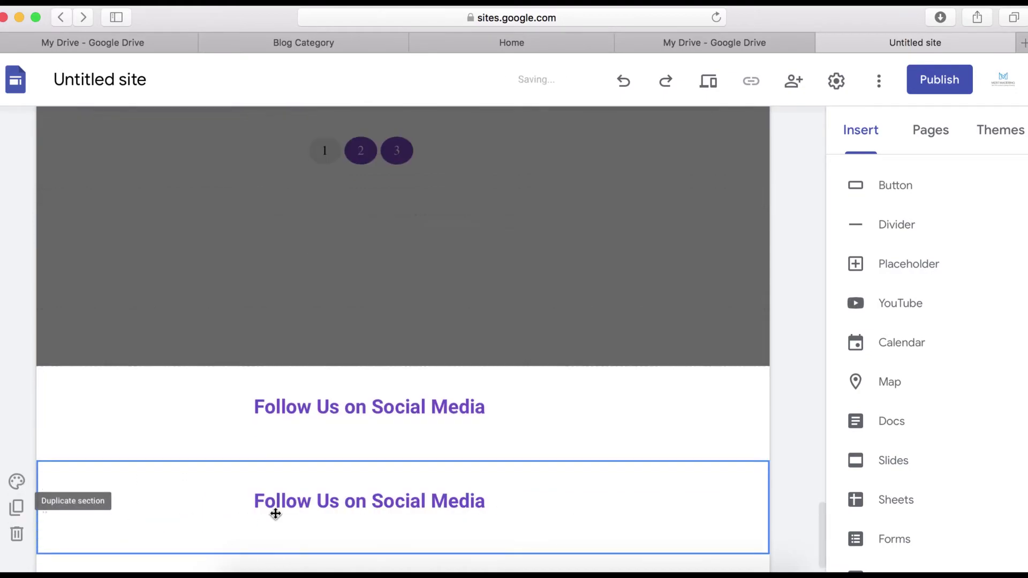
left_click(375, 483)
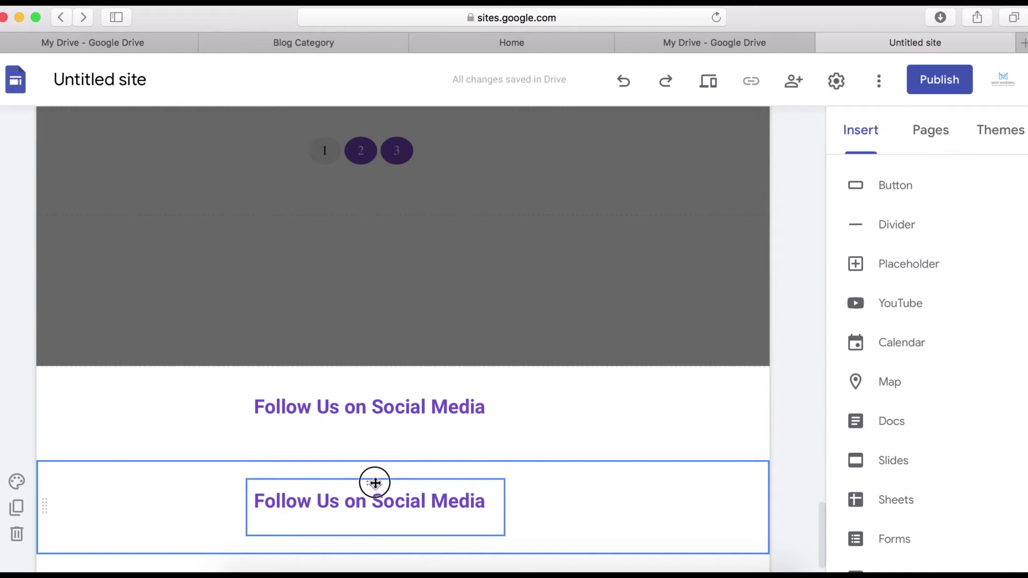
left_click_drag(374, 483, 627, 411)
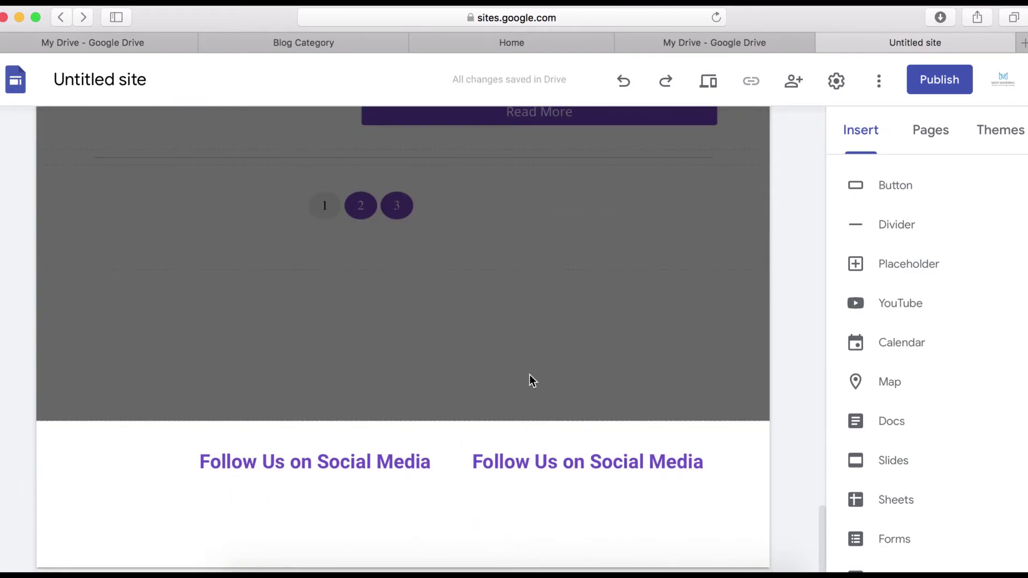
Replace the second footer heading with the underlined link words "Home Tips Trends More" and centre them
left_click(530, 458)
type("Home Tips Trends More")
left_click(670, 416)
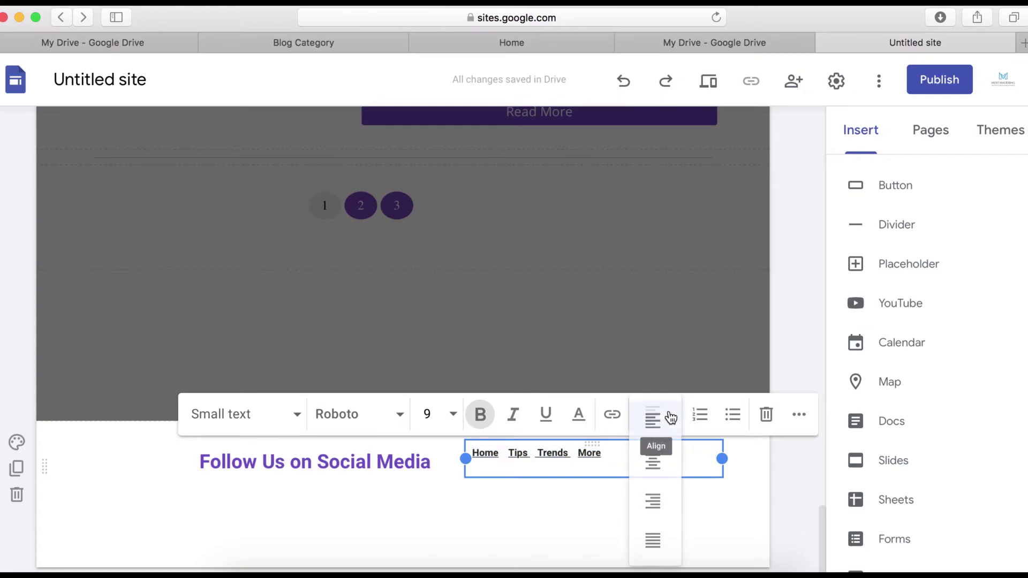
left_click(655, 463)
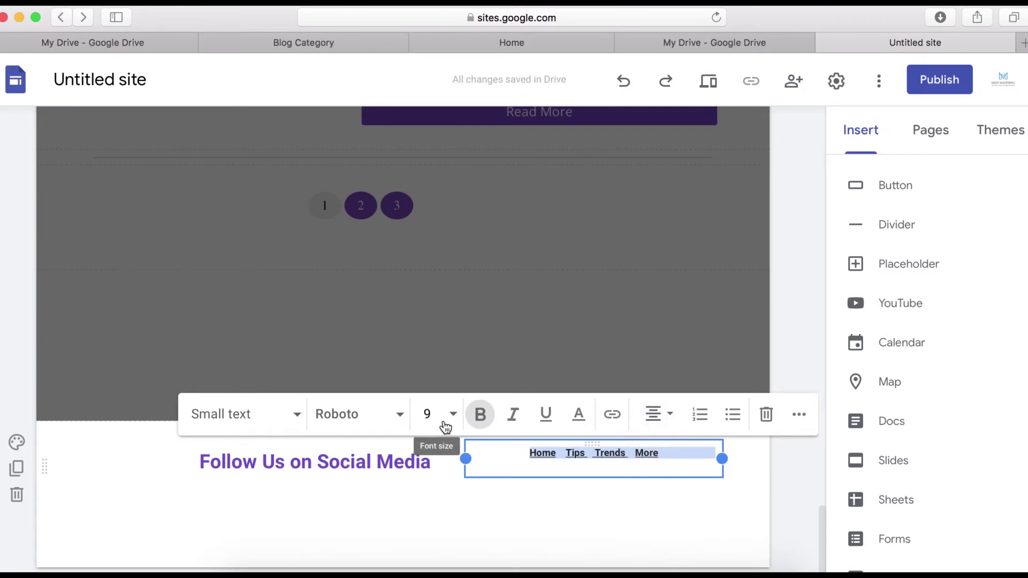
Format the footer words "Home Tips Trends More" as Normal text in bold
left_click(297, 421)
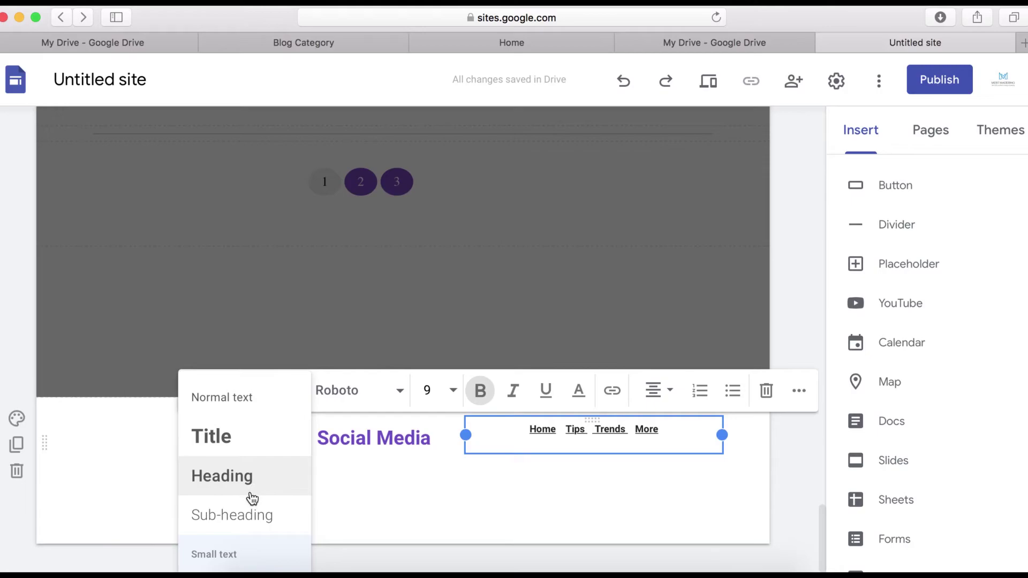
left_click(230, 396)
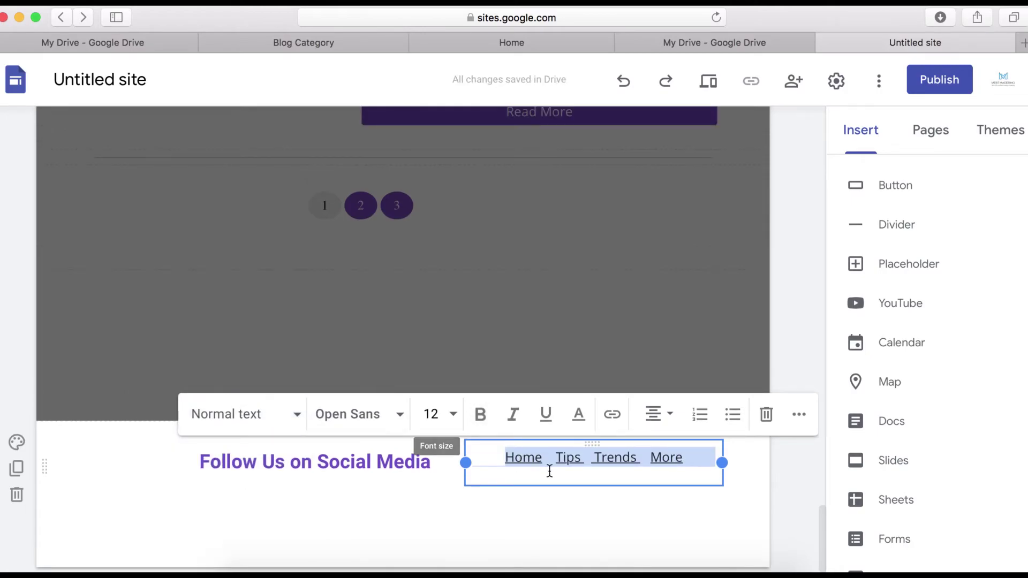
left_click(480, 414)
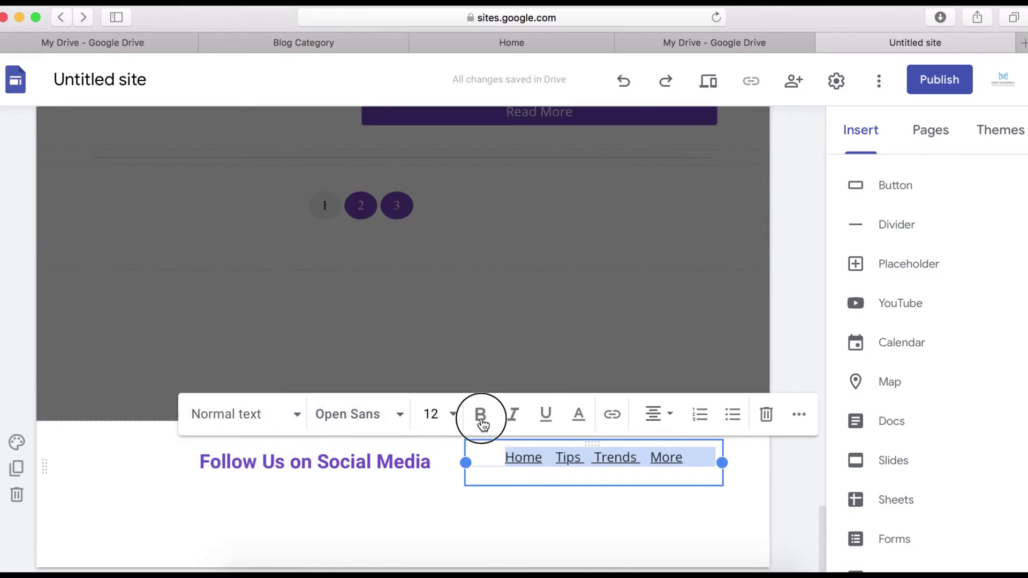
left_click(536, 513)
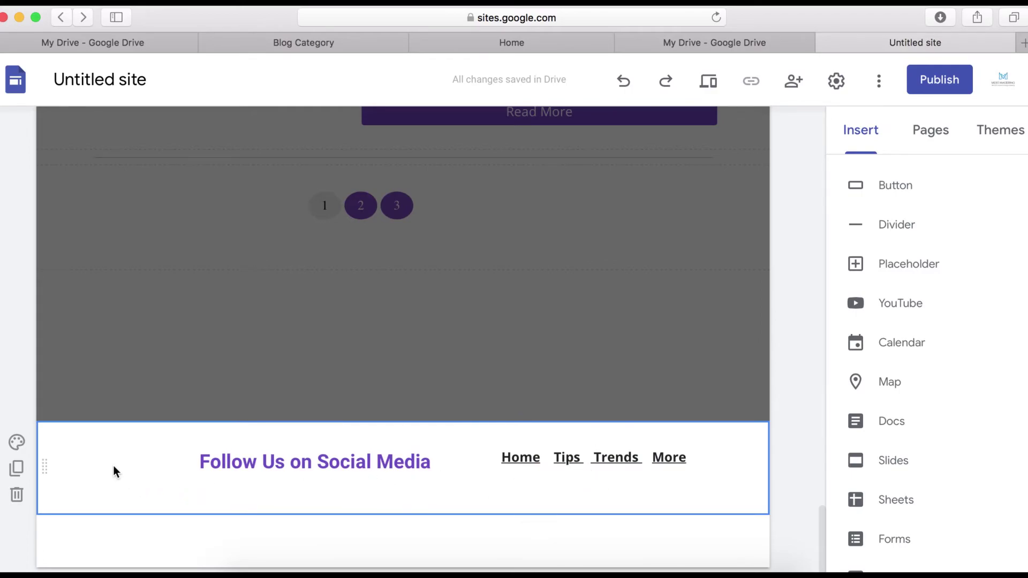
double_click(63, 454)
left_click(62, 454)
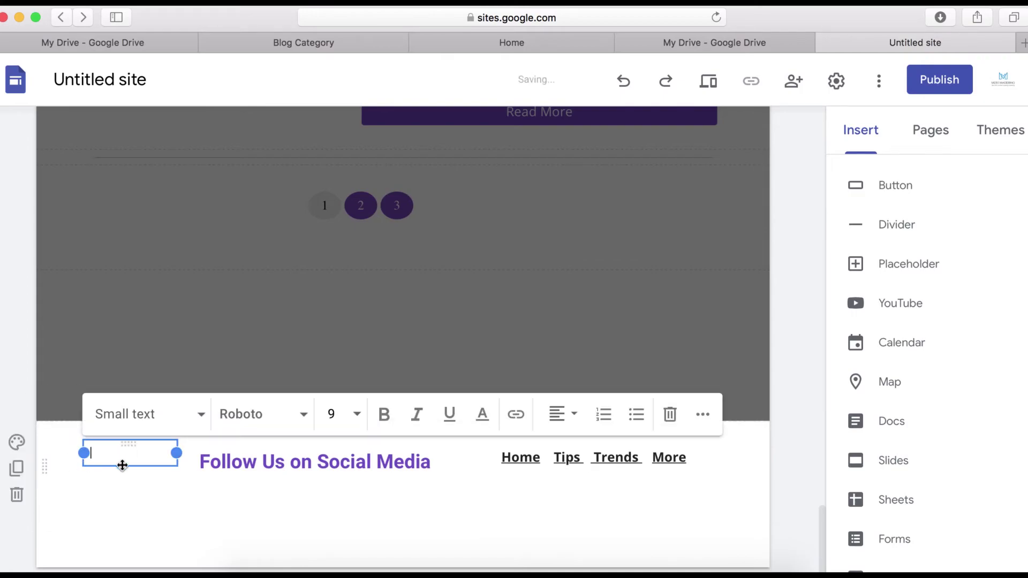
left_click(672, 415)
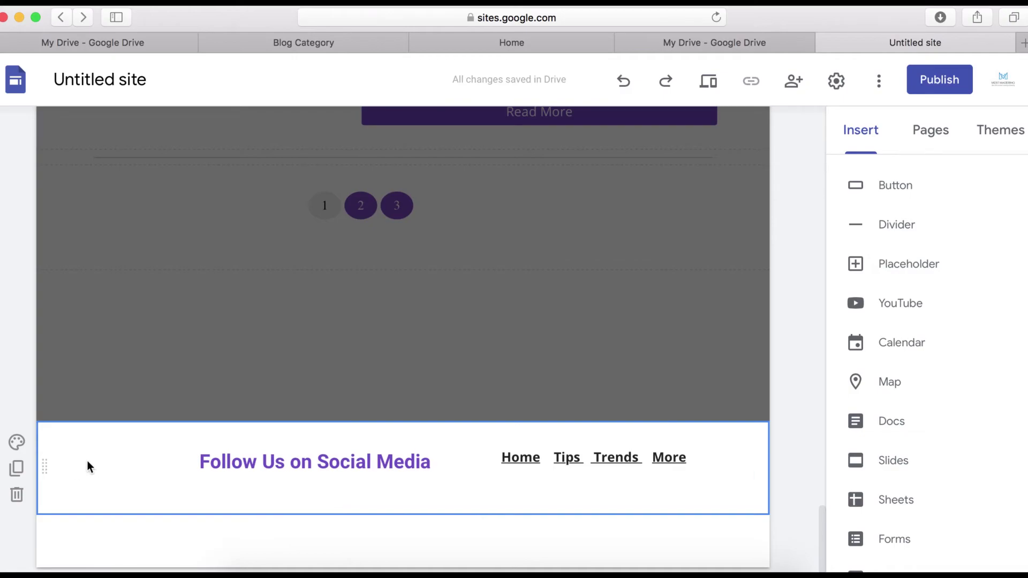
Upload the Facebook logo image into the footer and shrink it to a small icon left of the heading
double_click(75, 460)
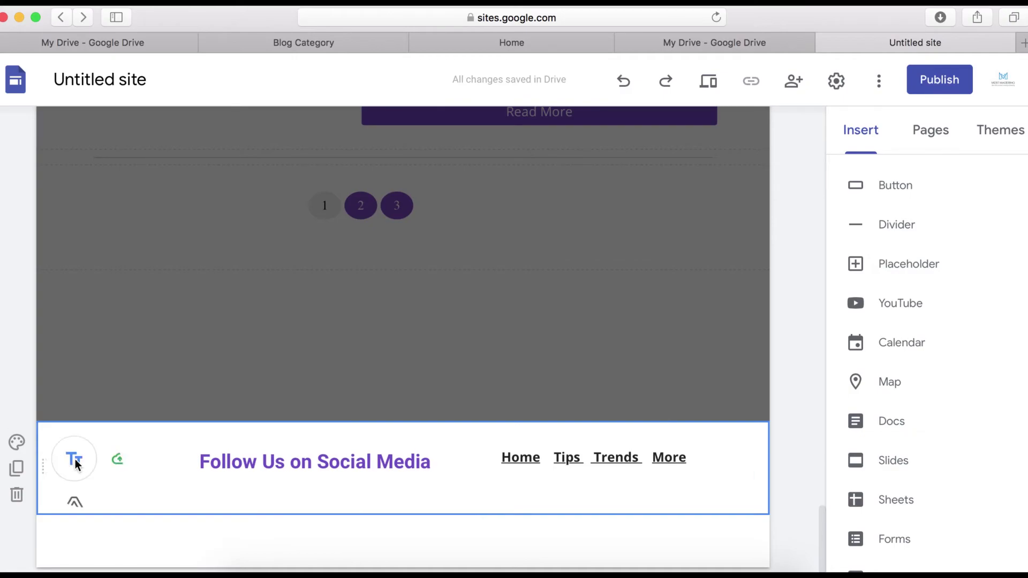
left_click(118, 455)
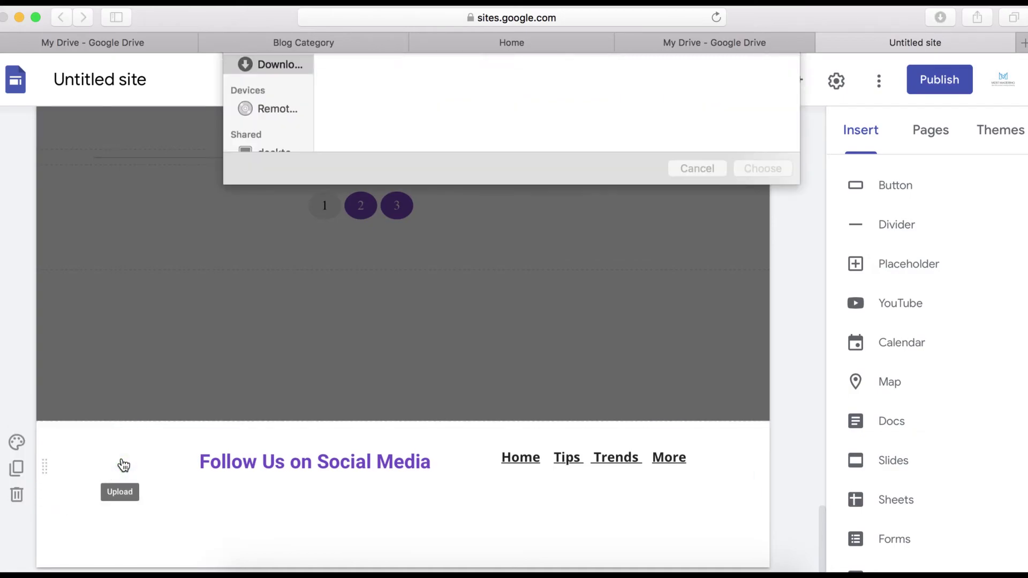
scroll(478, 254, "down", 5)
scroll(477, 251, "down", 3)
scroll(477, 252, "up", 10)
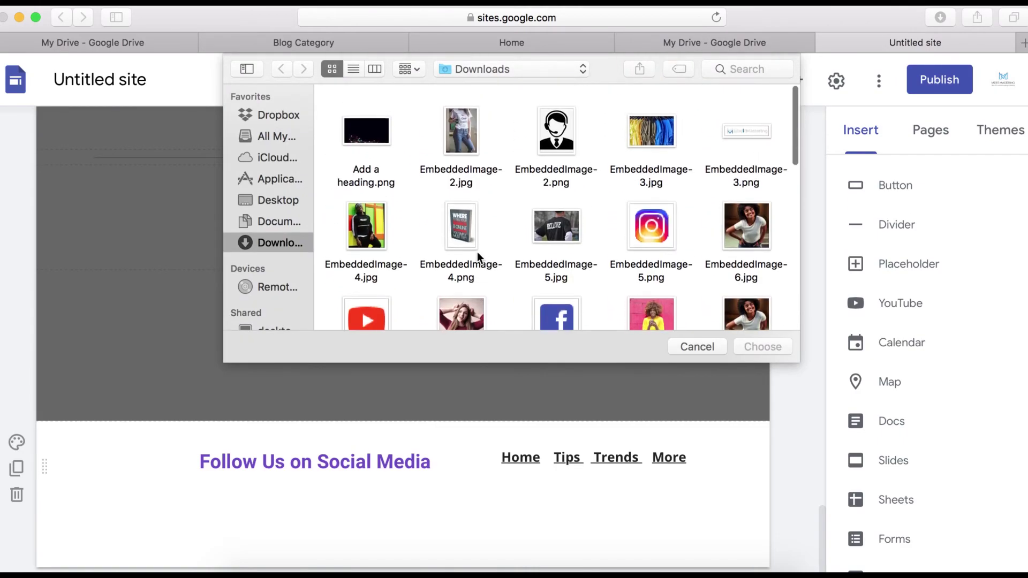
left_click(559, 310)
left_click(757, 353)
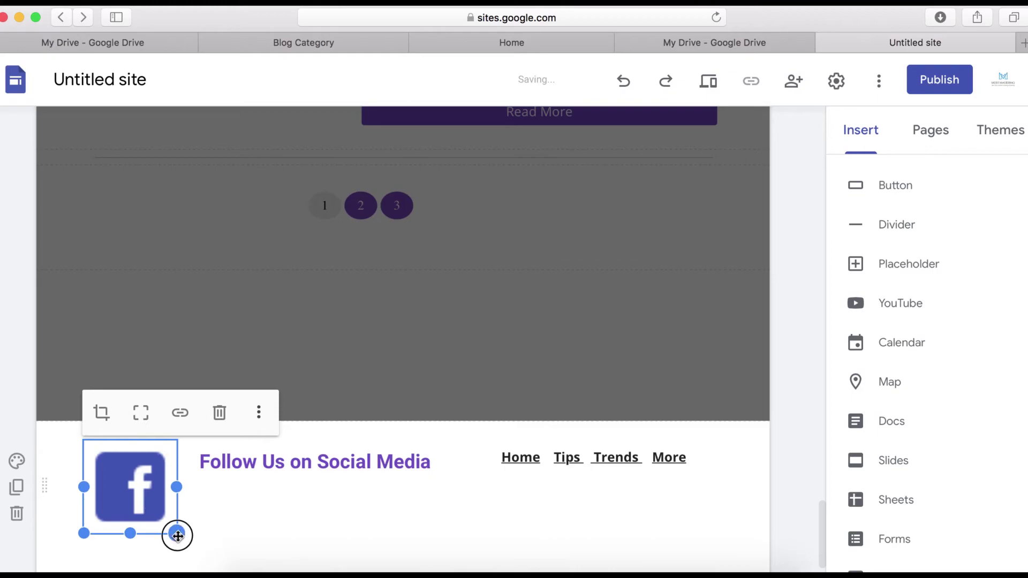
left_click_drag(174, 533, 62, 464)
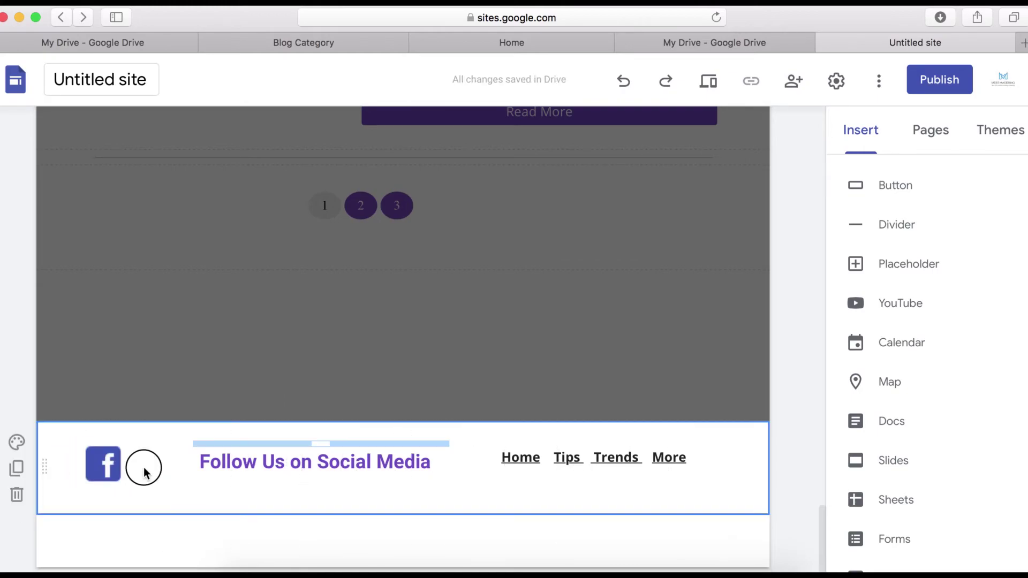
Upload the Instagram logo EmbeddedImage-5.png and place it between the Facebook icon and the footer heading
double_click(142, 468)
left_click(191, 471)
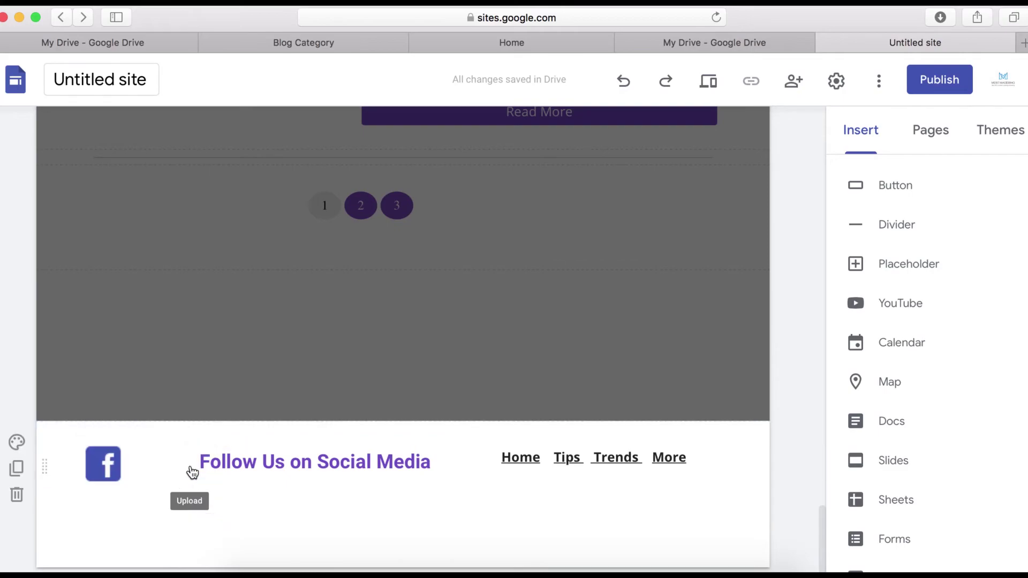
left_click(644, 215)
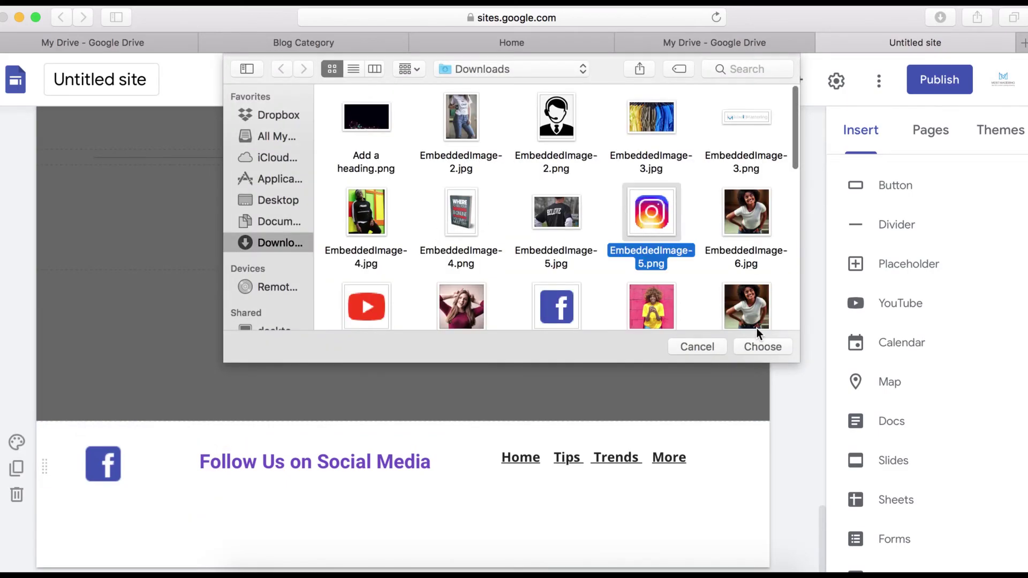
left_click(764, 347)
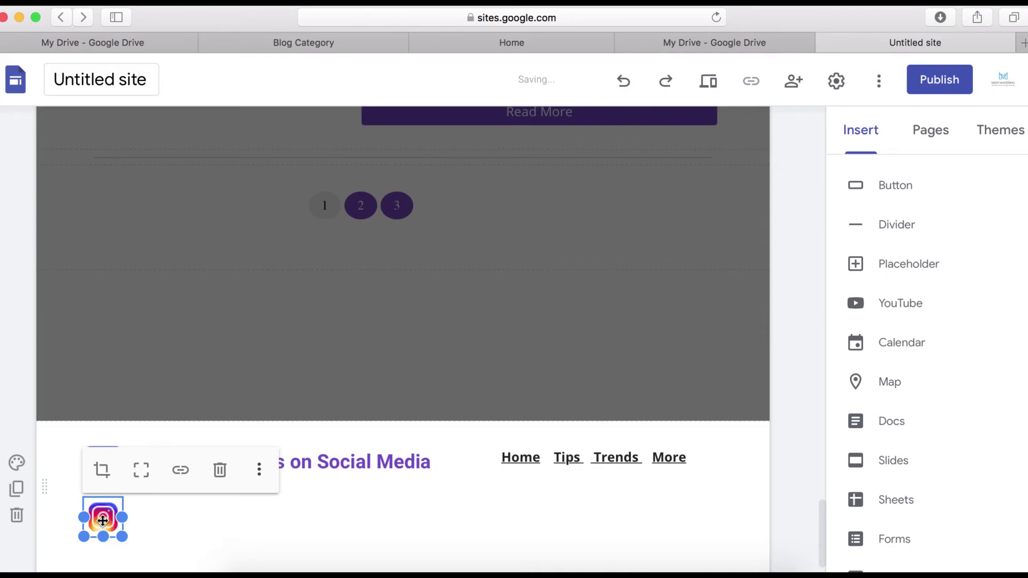
left_click(249, 526)
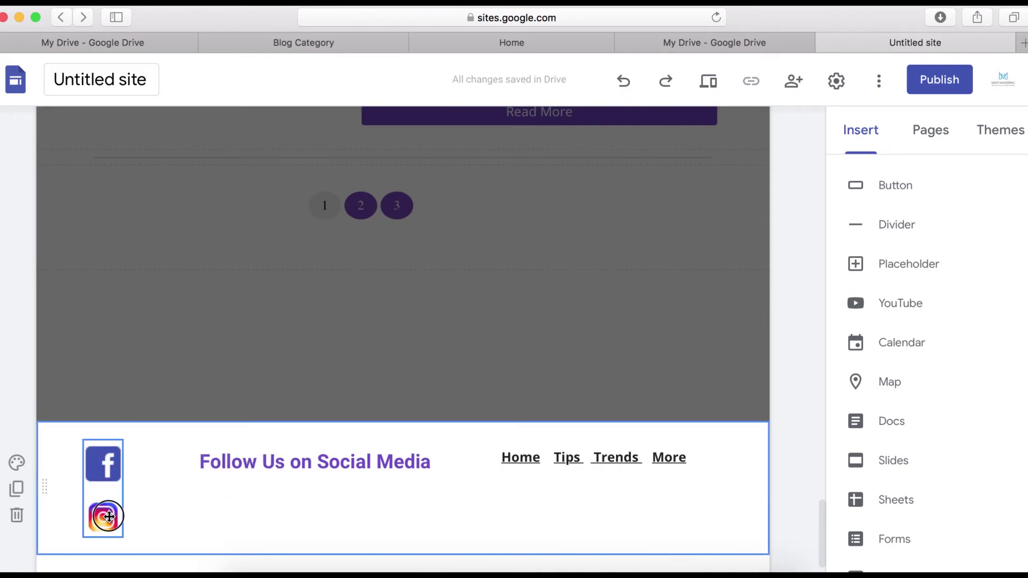
left_click_drag(103, 518, 137, 475)
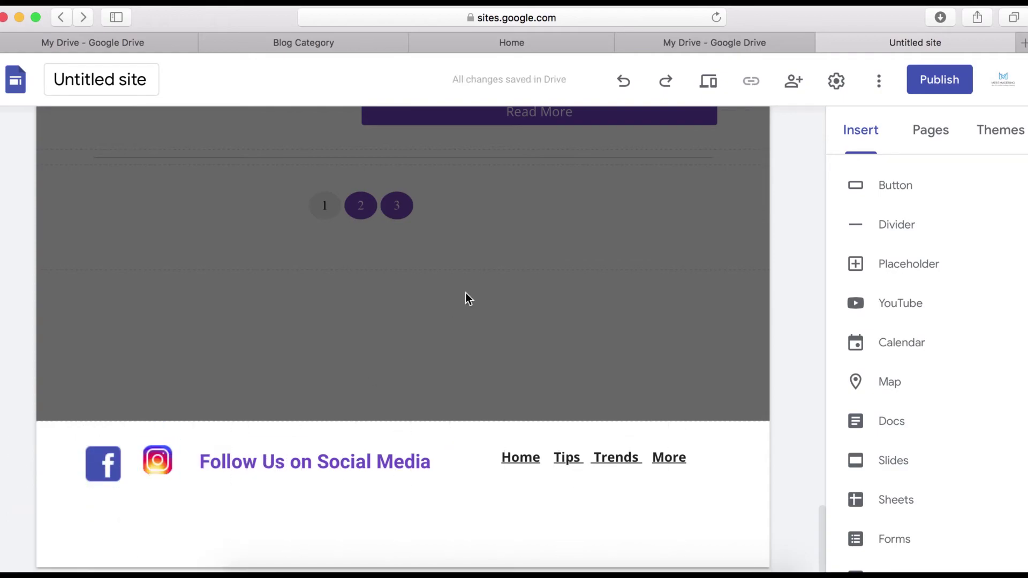
Upload the YouTube logo, place it right of the Instagram icon, and reduce the Facebook icon's height to match the other icons
double_click(188, 513)
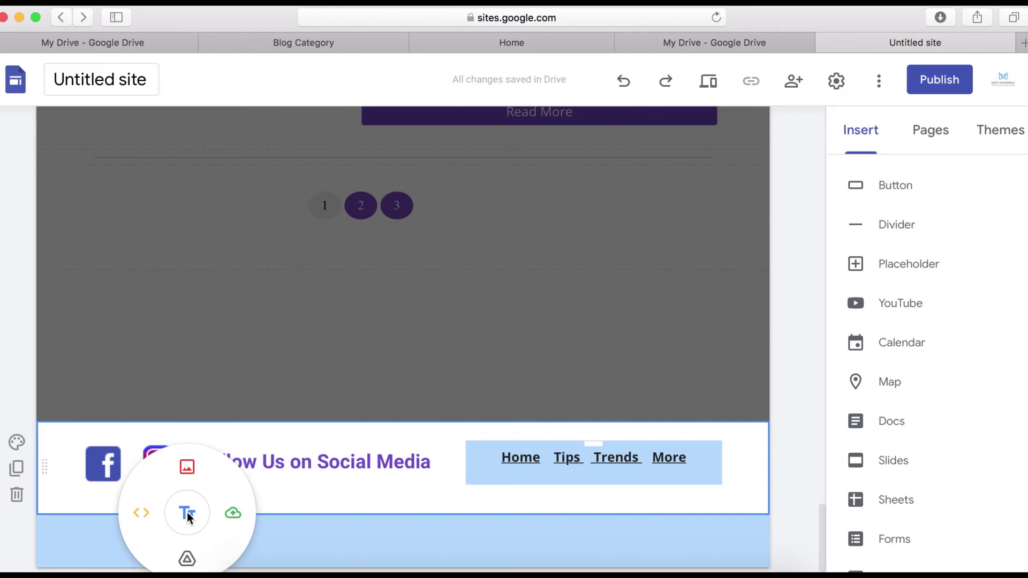
left_click(230, 520)
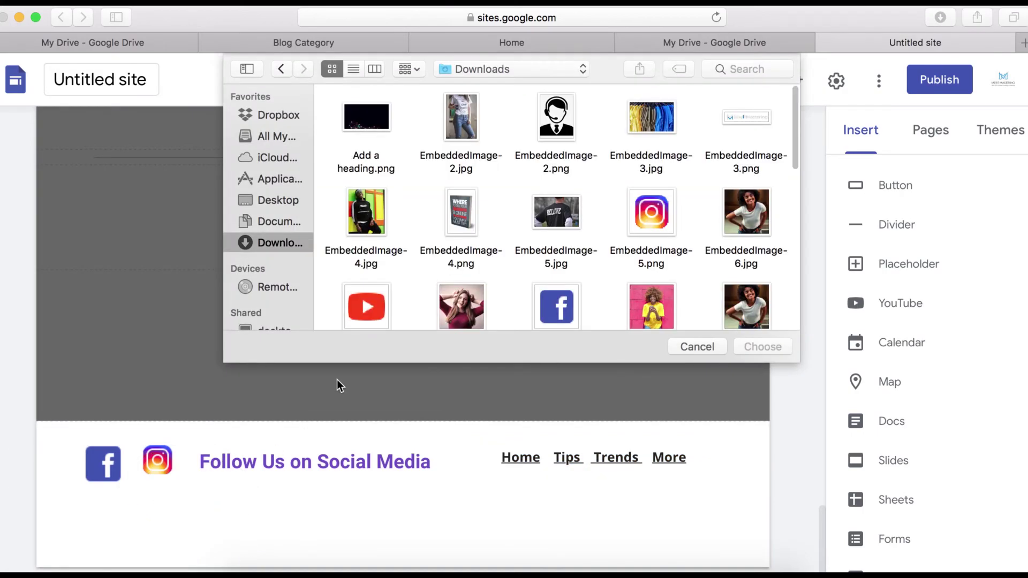
left_click(749, 348)
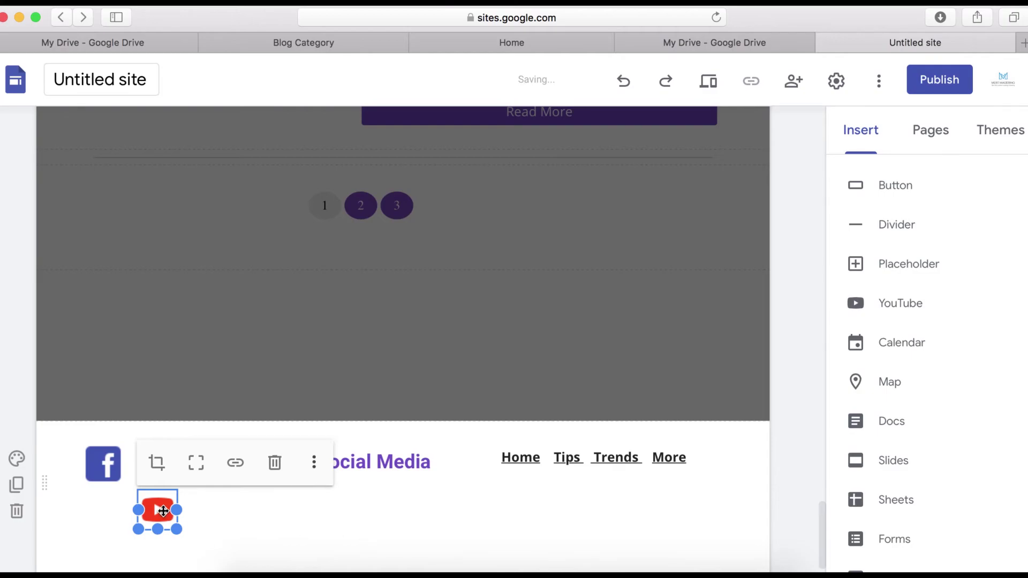
left_click_drag(163, 508, 186, 473)
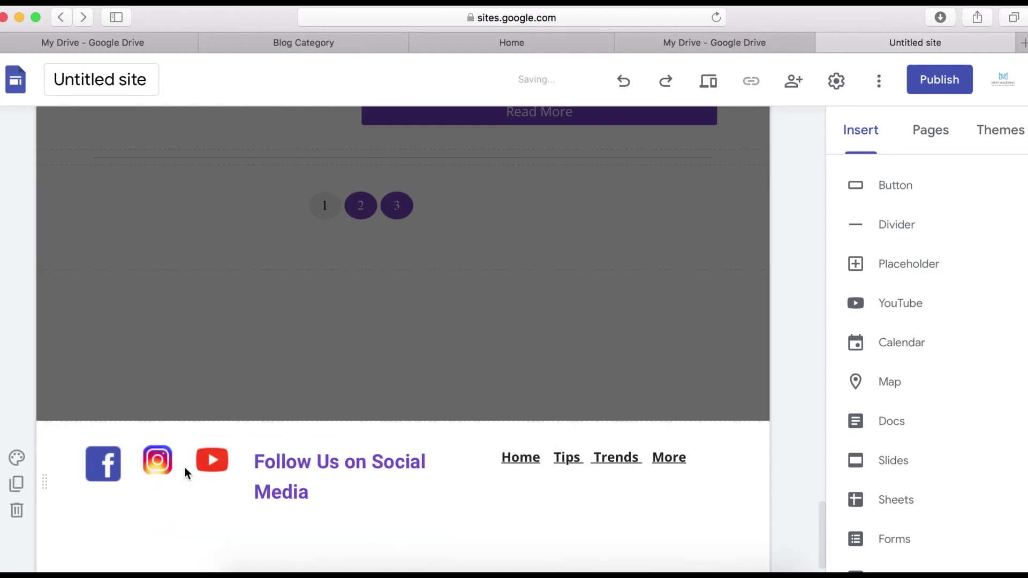
left_click(100, 473)
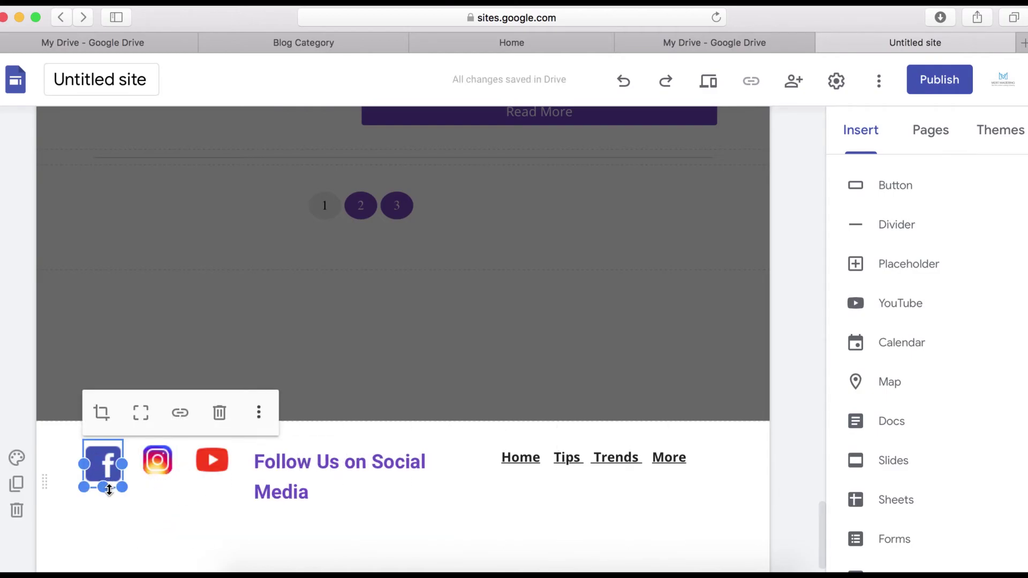
left_click_drag(109, 490, 108, 486)
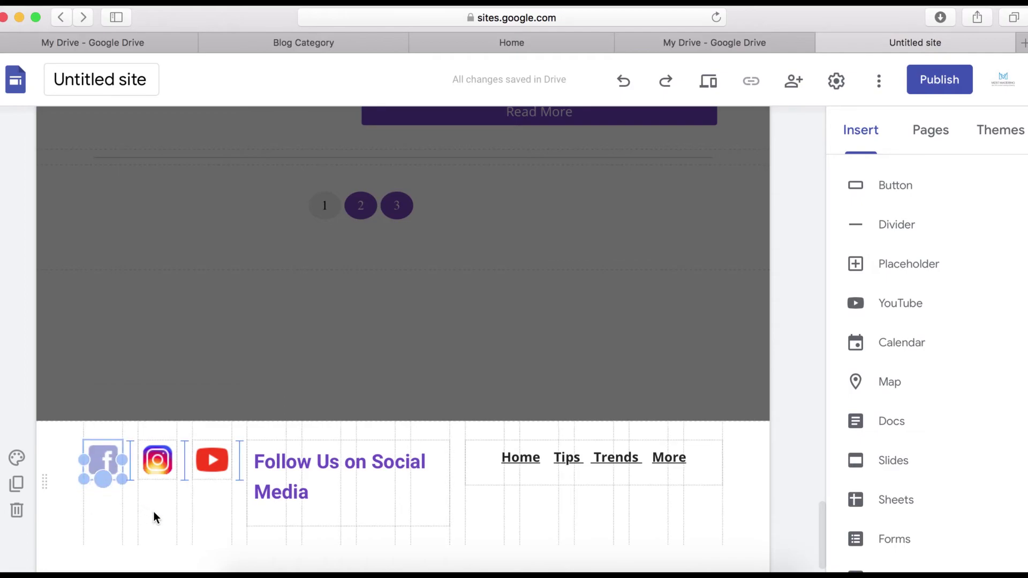
Set the "Follow Us on Social Media" heading to font size 14 and centre it in its text box
left_click(326, 459)
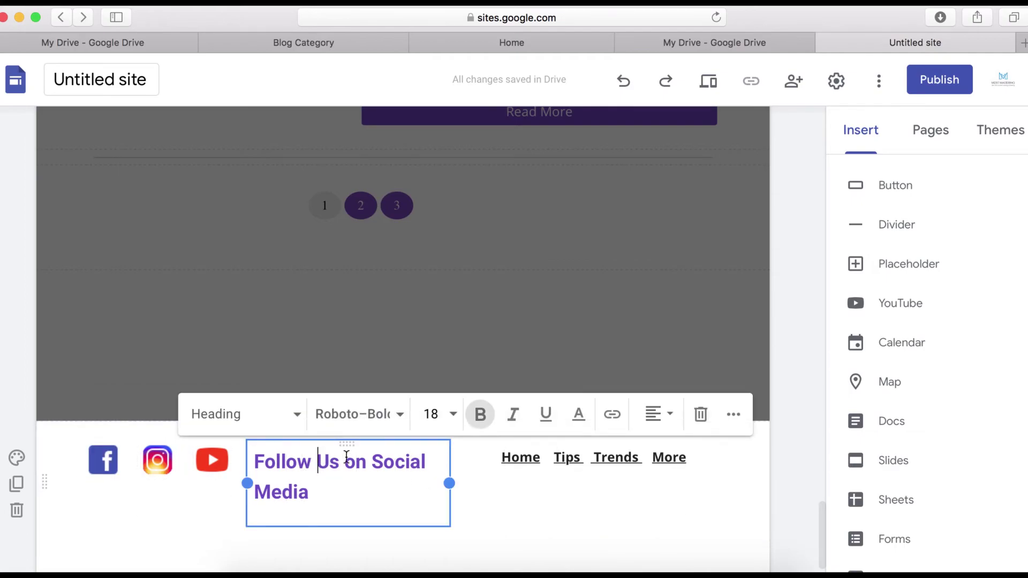
triple_click(336, 454)
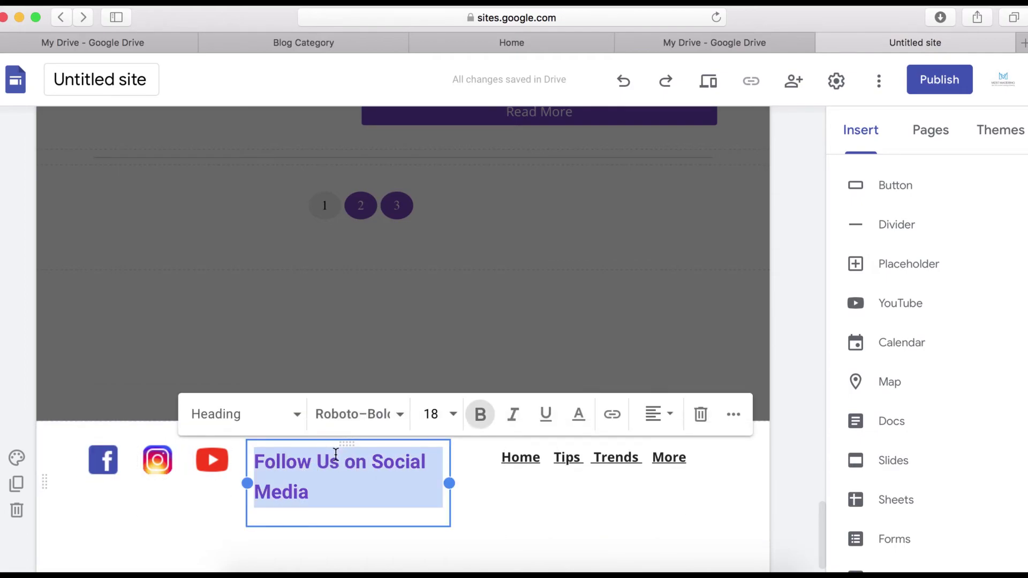
left_click(452, 415)
type("14")
key("Return")
left_click(671, 417)
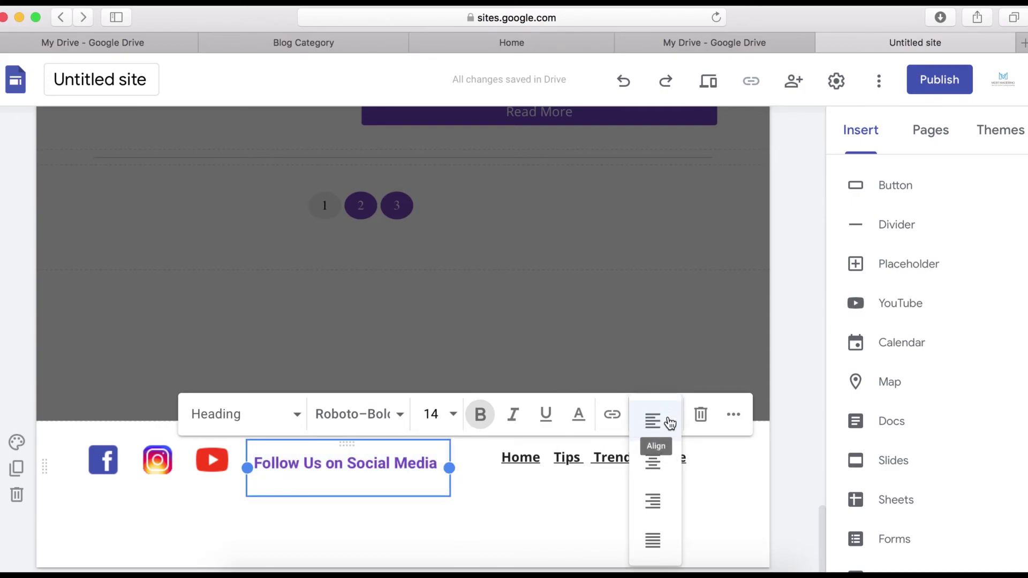
left_click(655, 463)
left_click(542, 513)
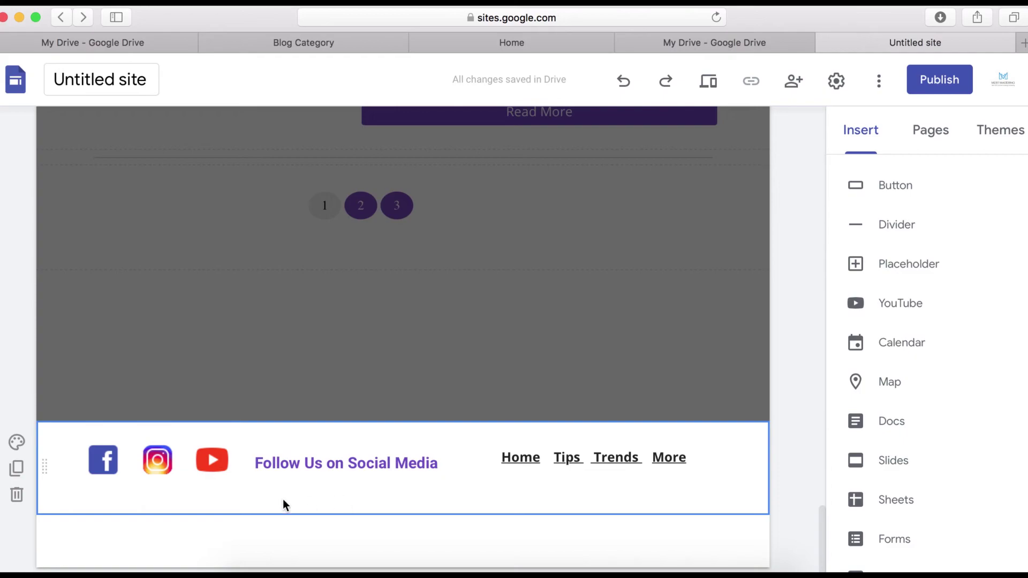
Apply the Emphasis 1 background to the footer section
left_click(17, 445)
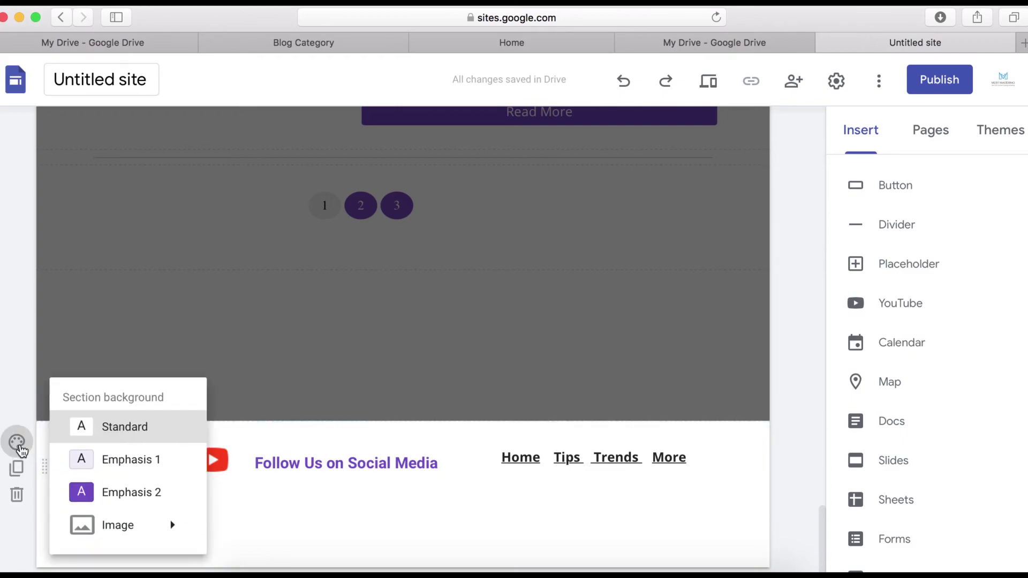
left_click(113, 464)
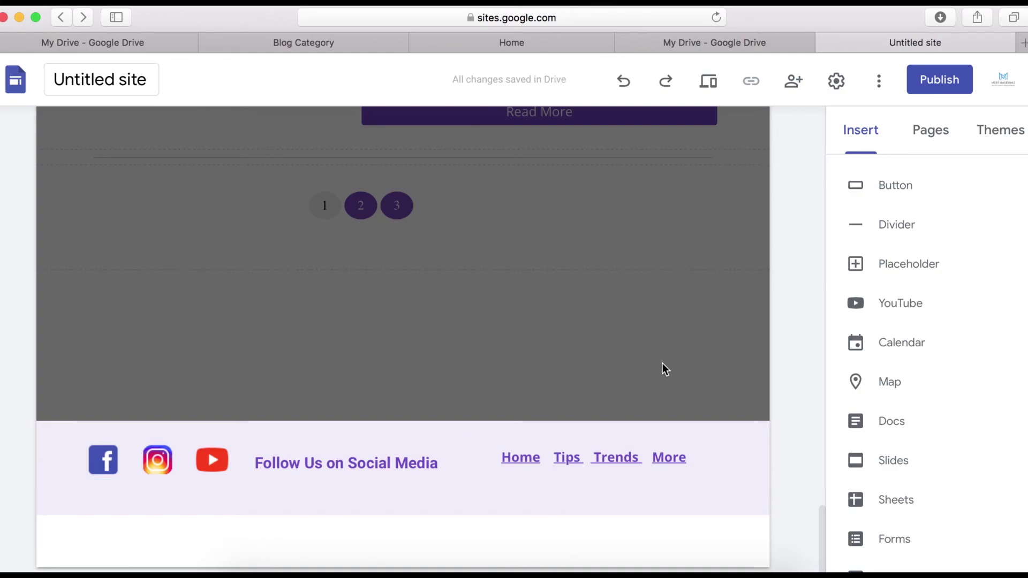
Preview the Clothing Trends page from its header down to the footer, and return to the editor
scroll(663, 366, "up", 10)
scroll(663, 365, "up", 15)
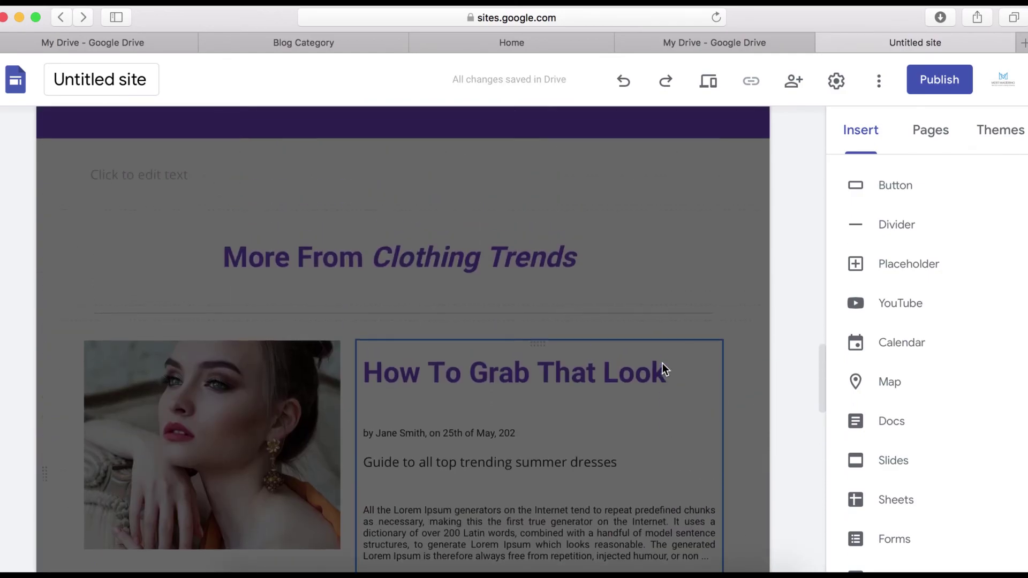
scroll(661, 365, "up", 15)
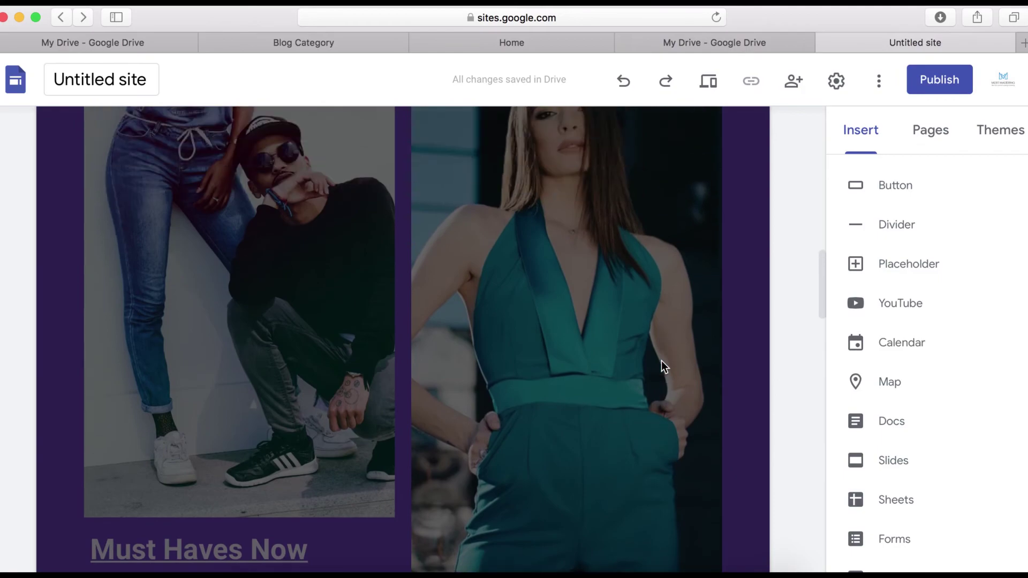
scroll(662, 362, "up", 5)
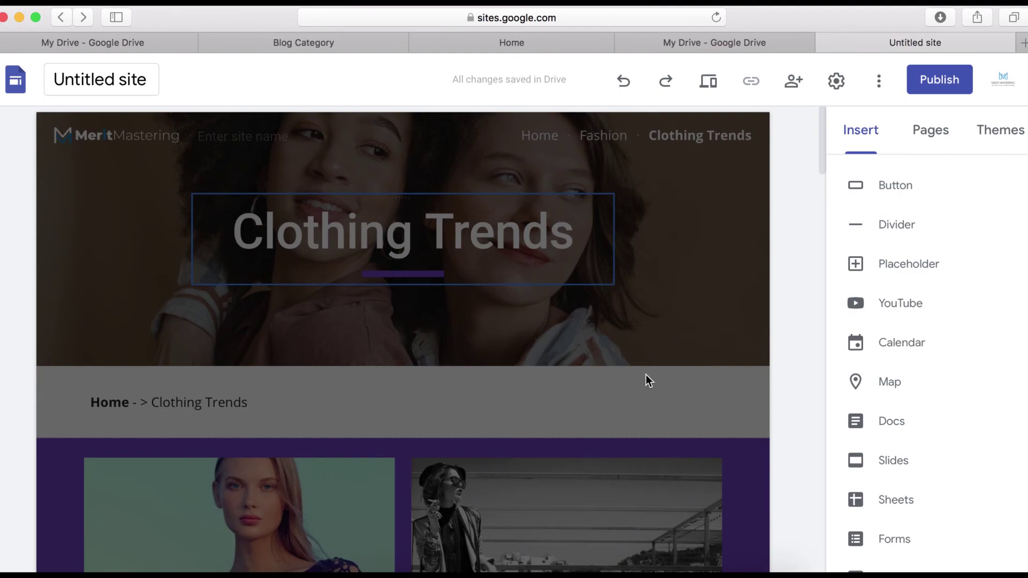
left_click(710, 85)
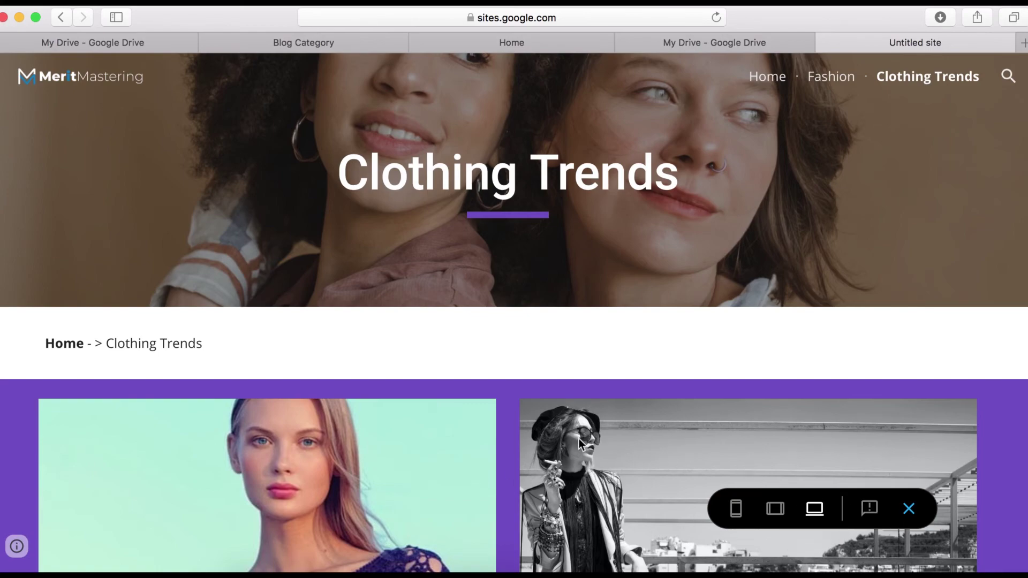
scroll(579, 438, "down", 2)
scroll(580, 445, "down", 2)
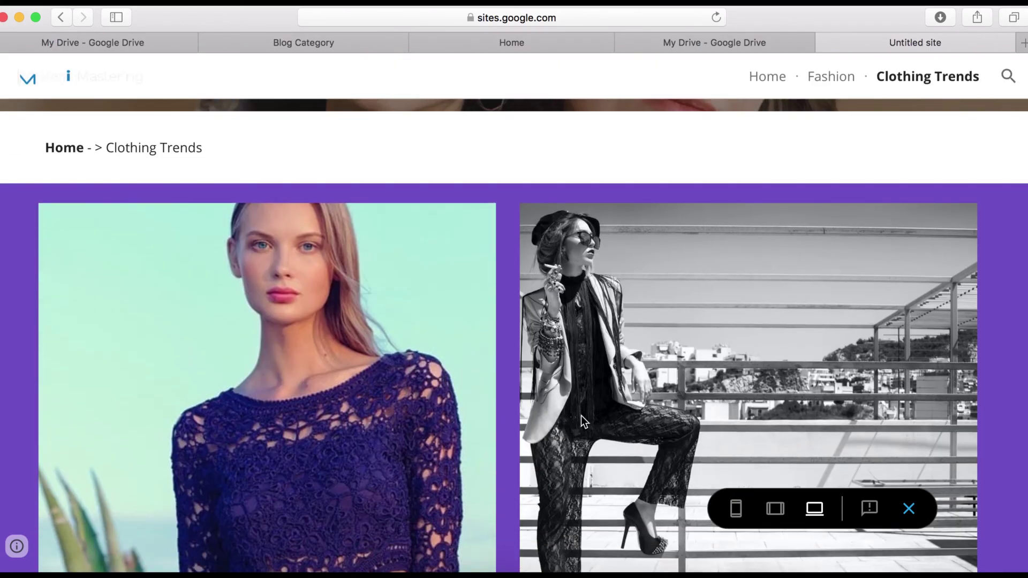
scroll(738, 506, "down", 15)
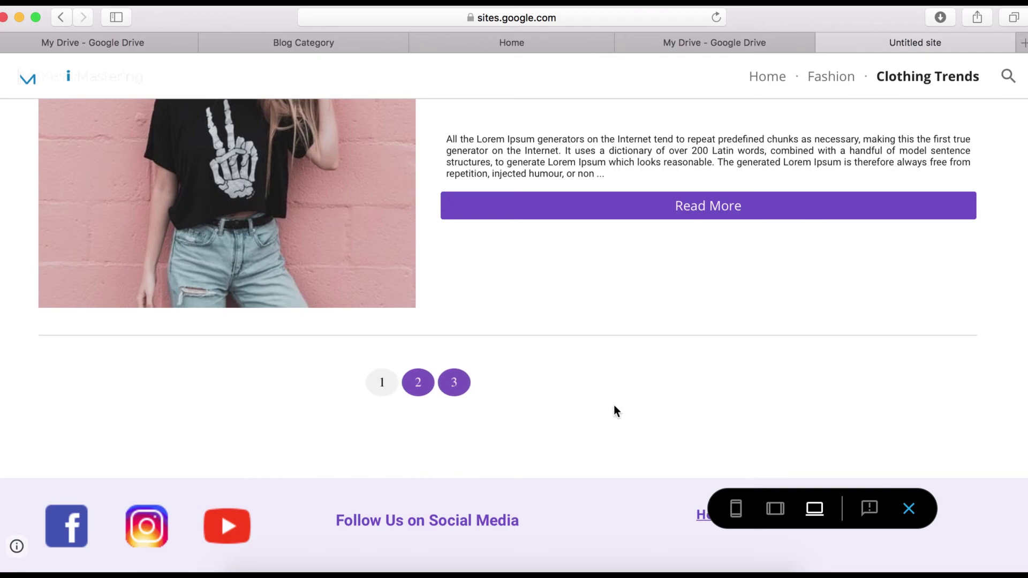
left_click(909, 509)
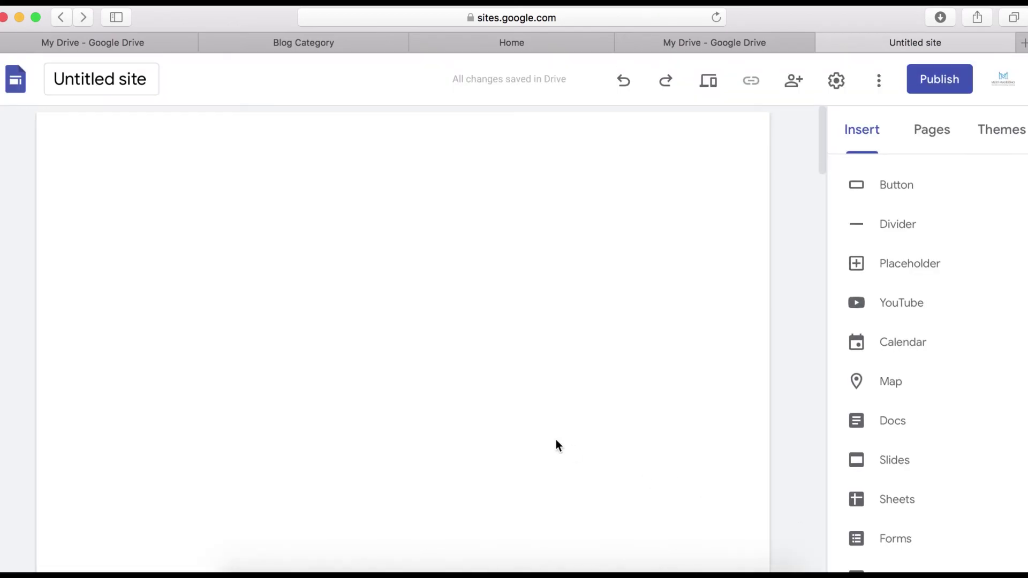
scroll(537, 428, "down", 10)
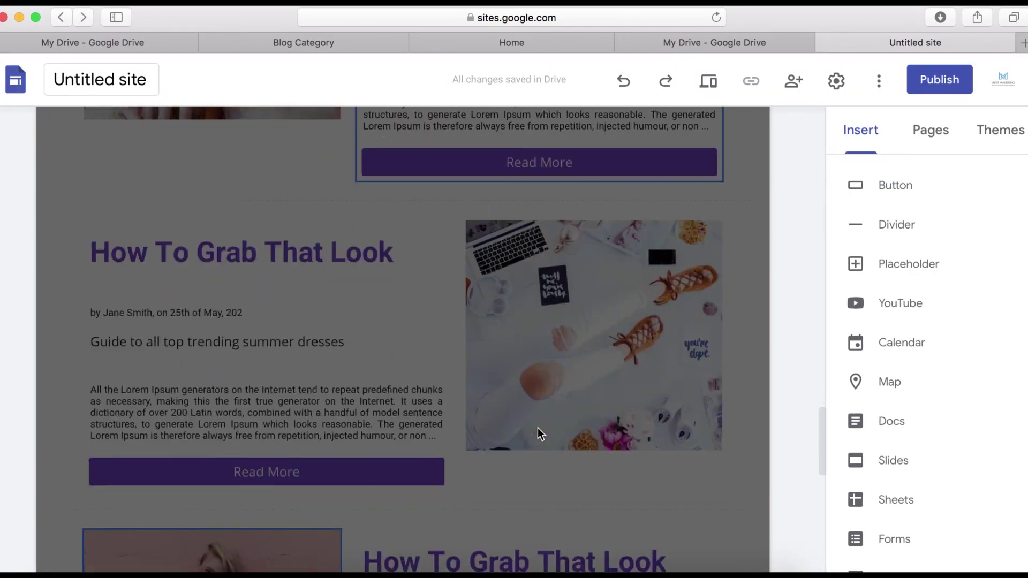
scroll(538, 428, "down", 10)
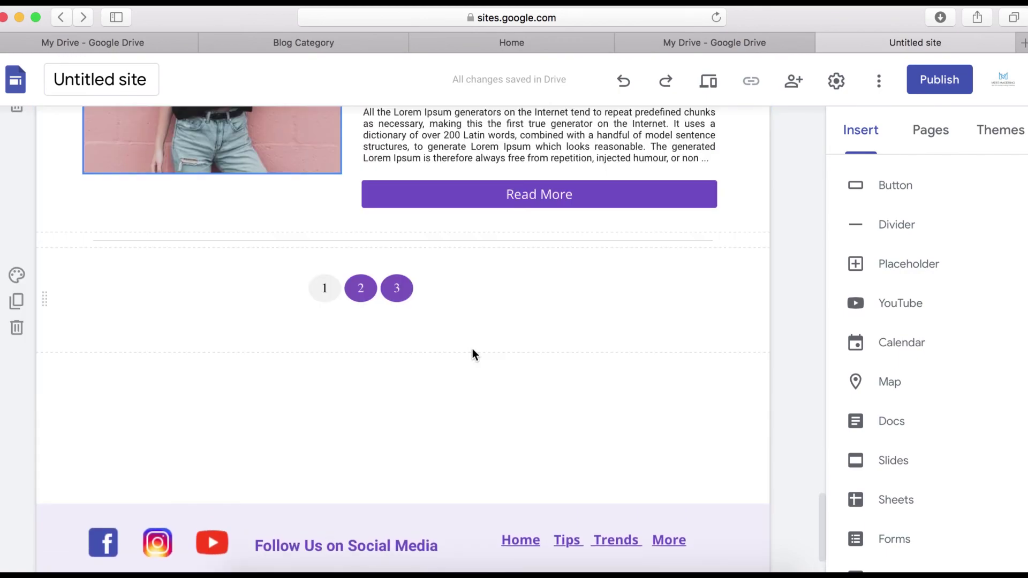
left_click_drag(364, 291, 414, 282)
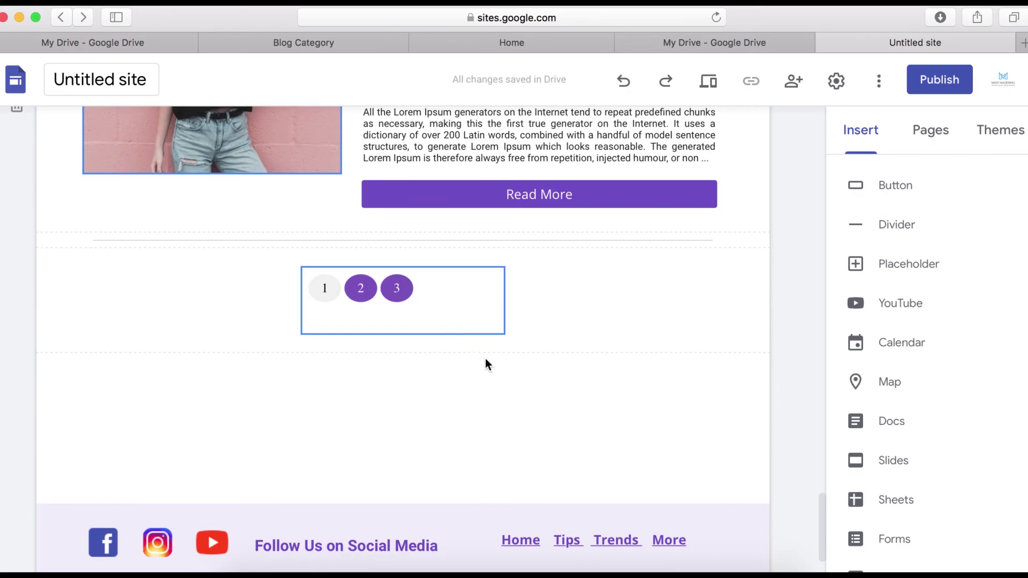
scroll(723, 244, "up", 10)
scroll(723, 243, "up", 10)
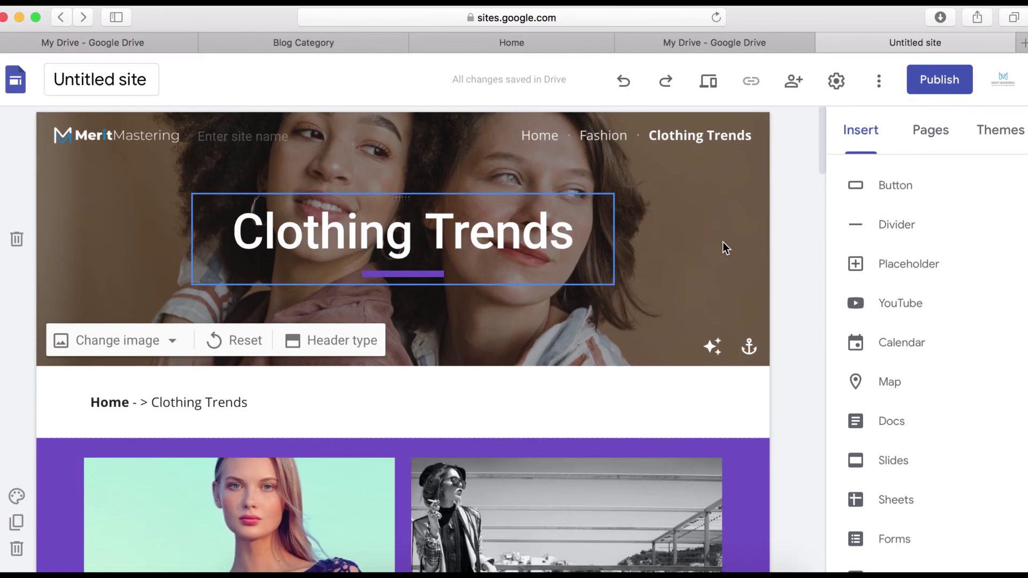
Publish the site to the web with the web address blog-categories
left_click(939, 84)
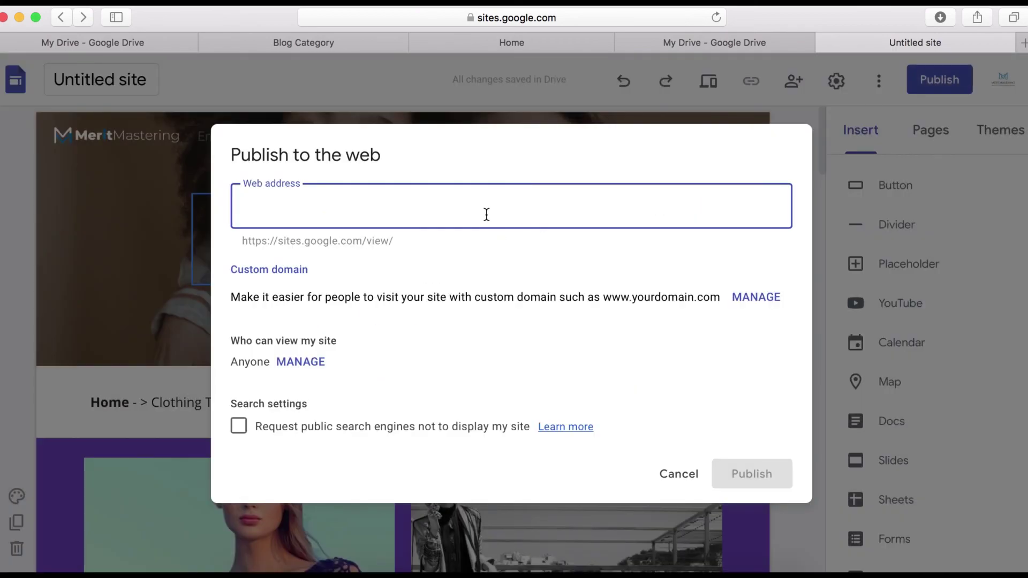
type("blogcatego")
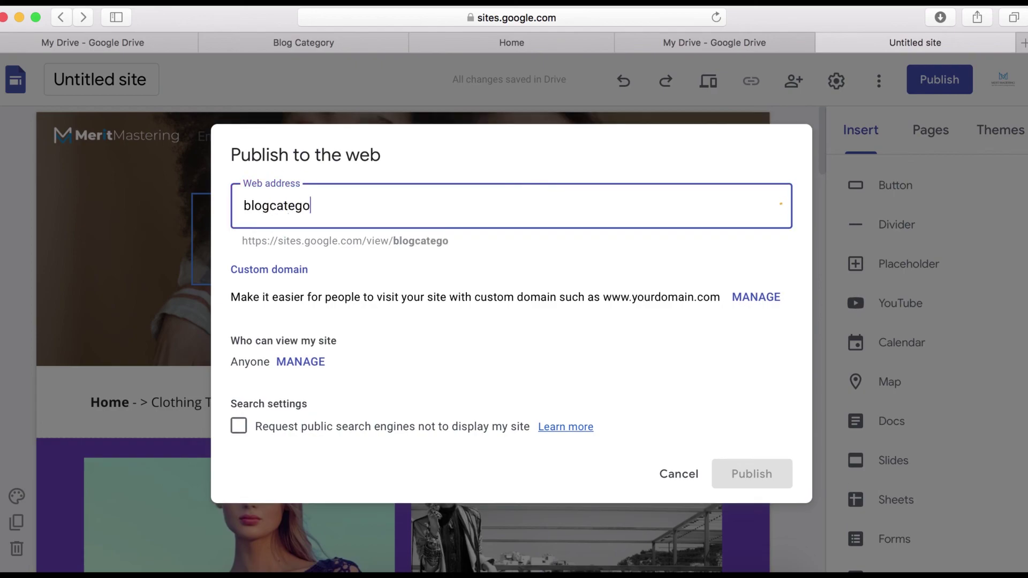
type("ries")
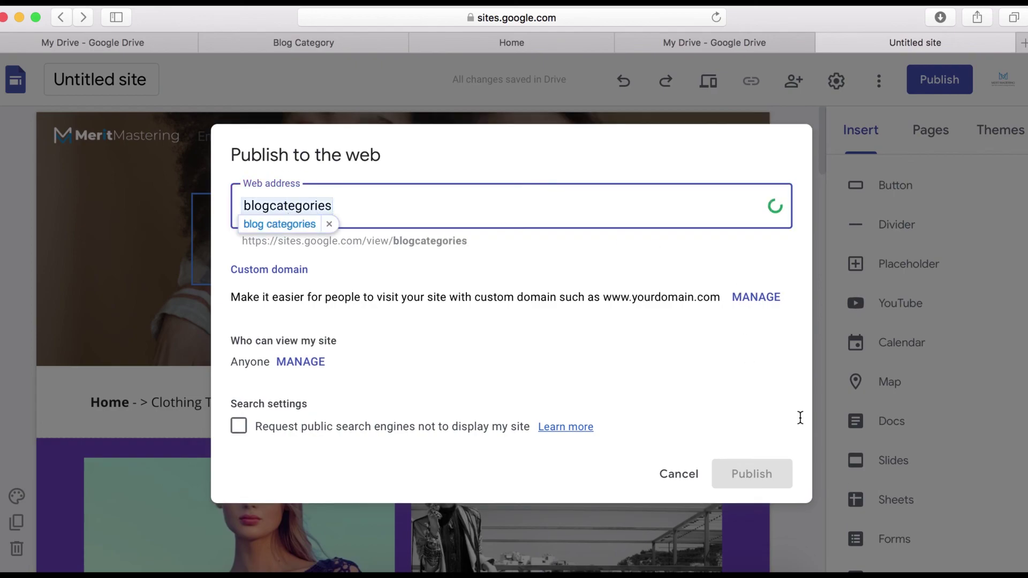
left_click(759, 480)
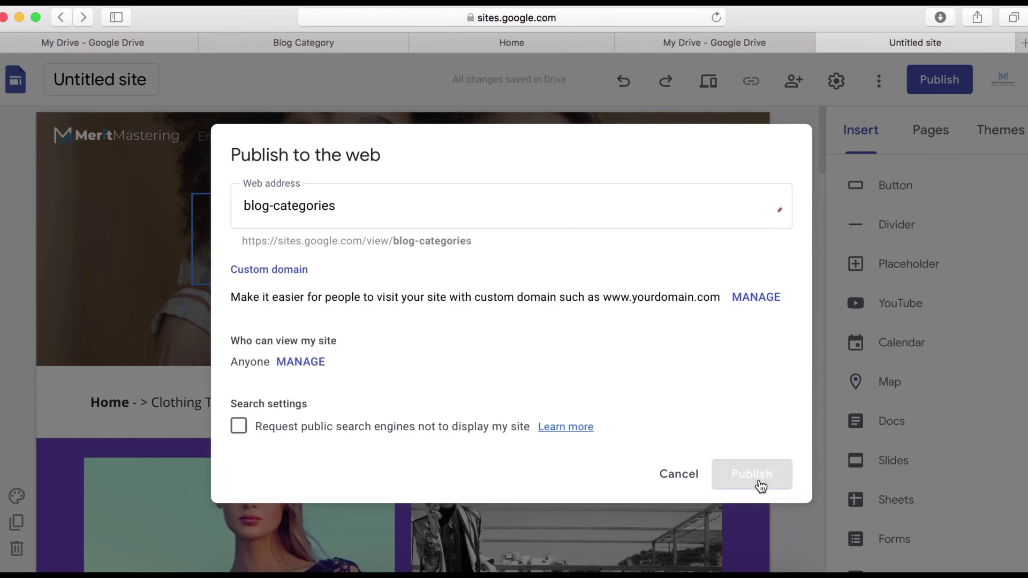
left_click(760, 482)
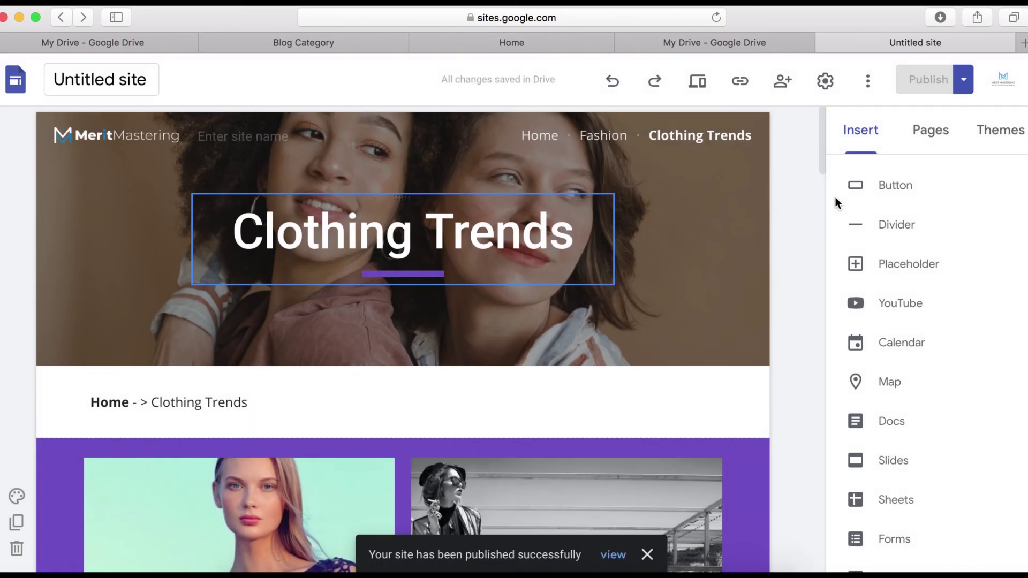
Open the published site and review the Clothing Trends page from its header through the article previews and page numbers to the social media footer
left_click(964, 80)
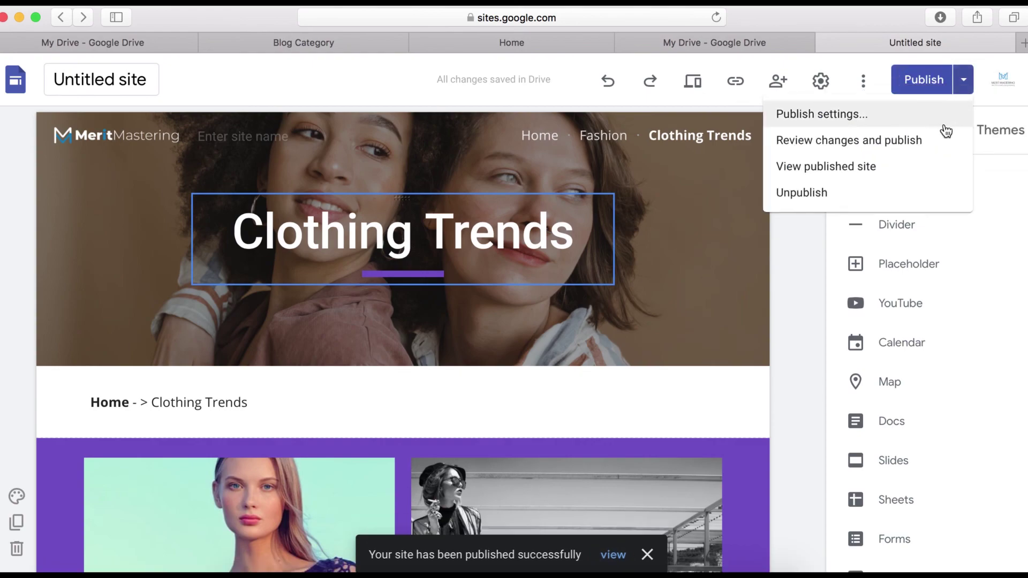
left_click(870, 169)
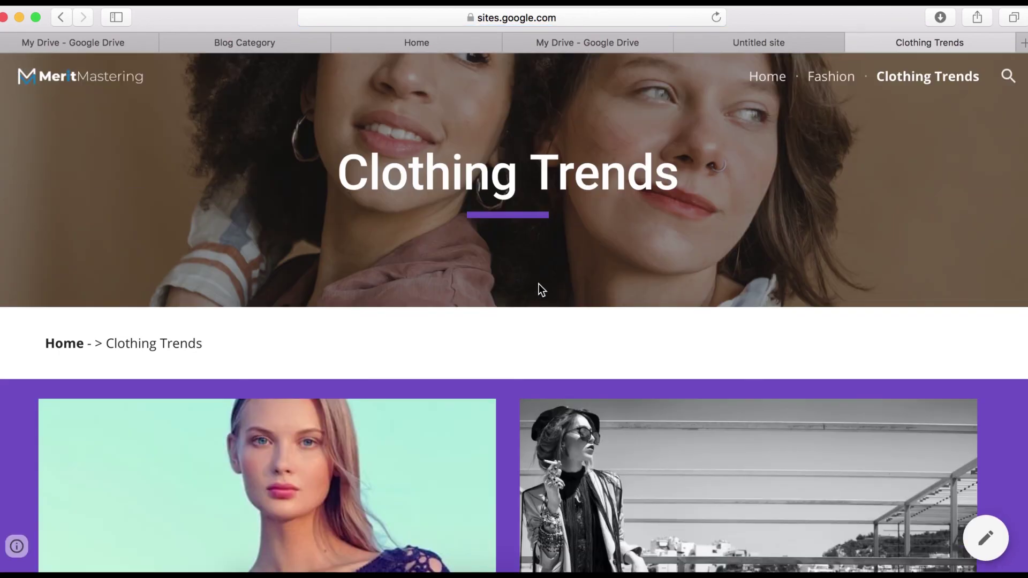
scroll(538, 290, "down", 1)
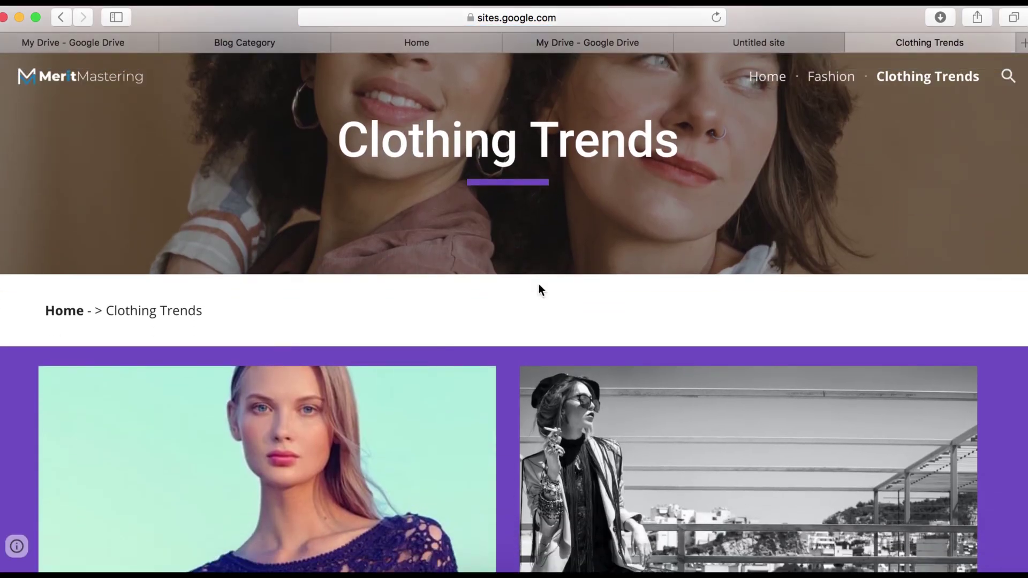
scroll(538, 285, "down", 4)
scroll(539, 285, "up", 4)
scroll(537, 288, "down", 9)
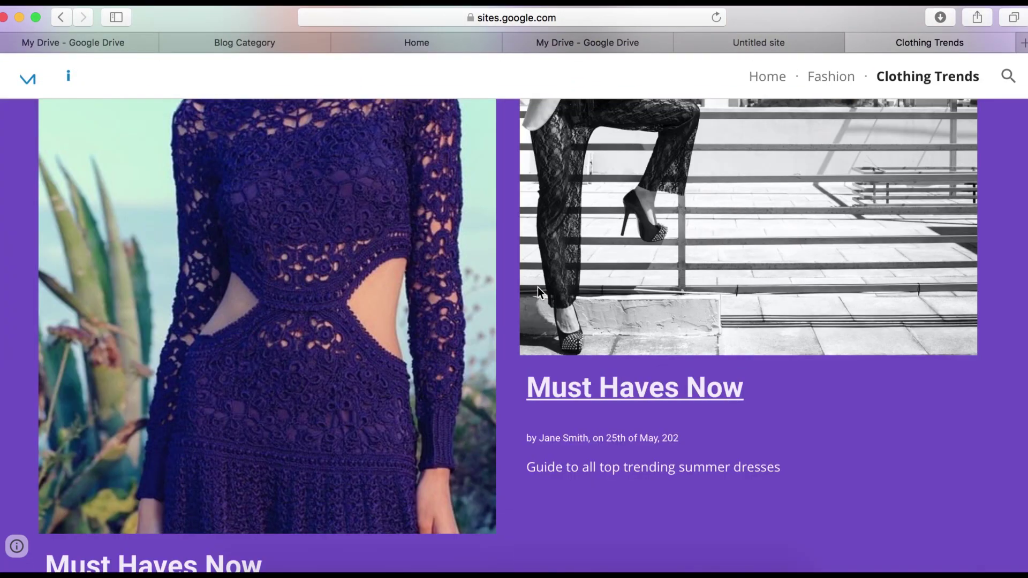
scroll(538, 287, "down", 5)
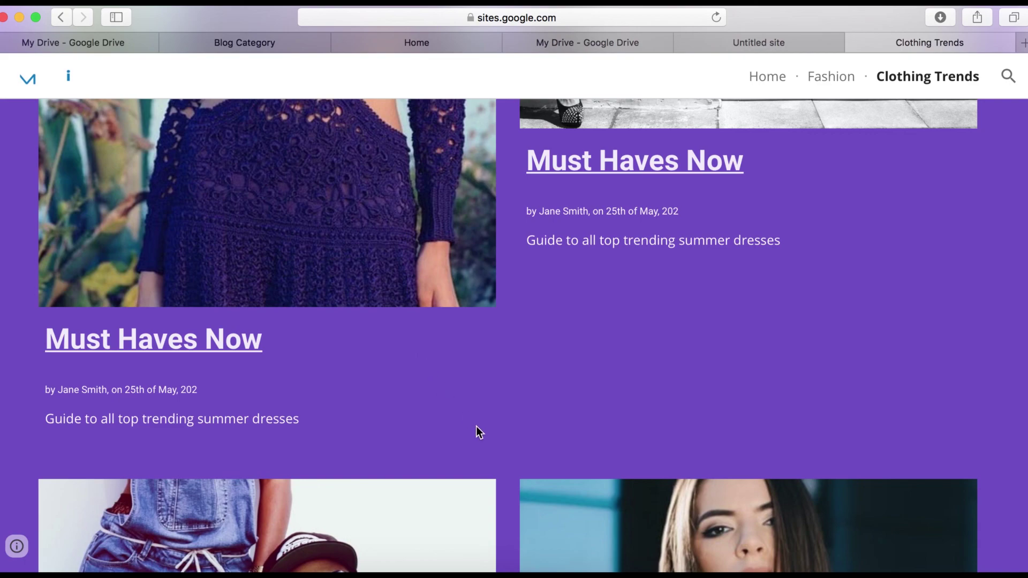
scroll(493, 439, "down", 8)
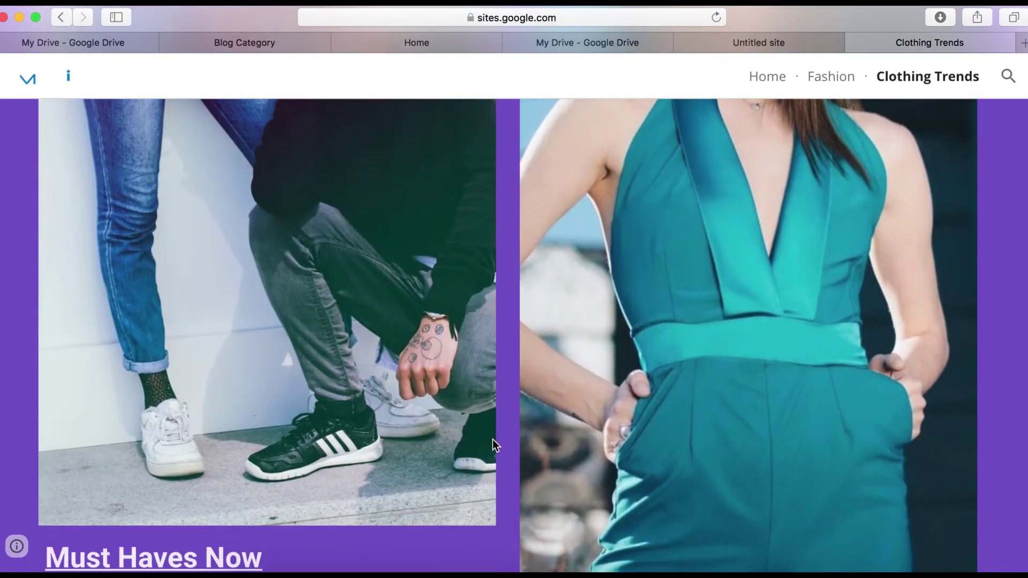
scroll(493, 436, "down", 8)
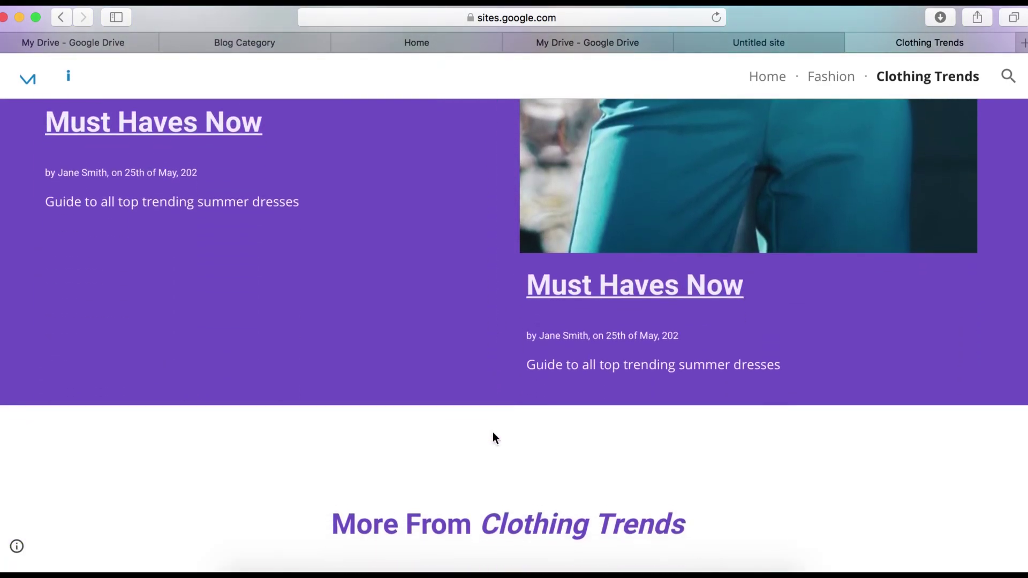
scroll(492, 437, "down", 7)
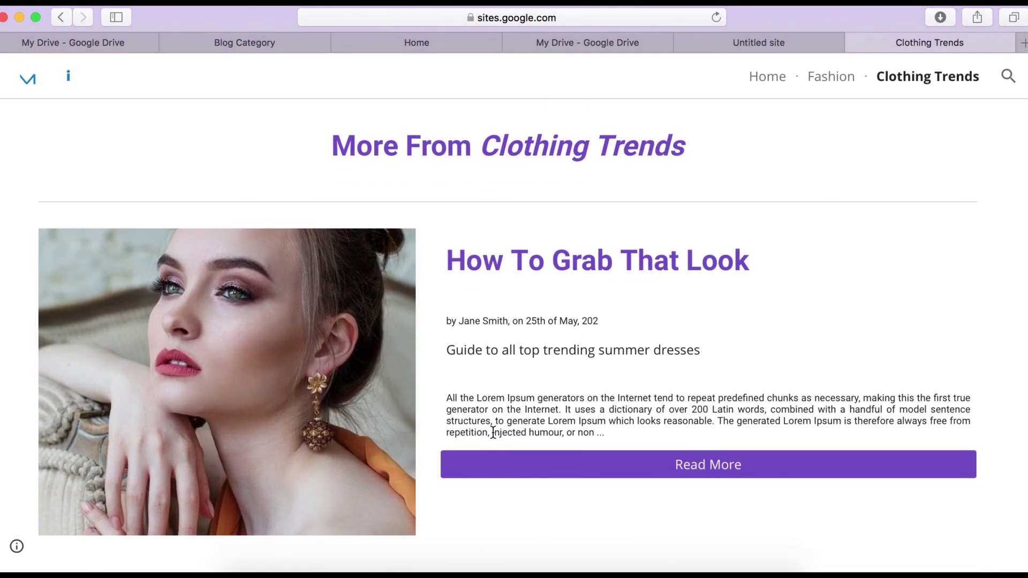
scroll(493, 432, "down", 10)
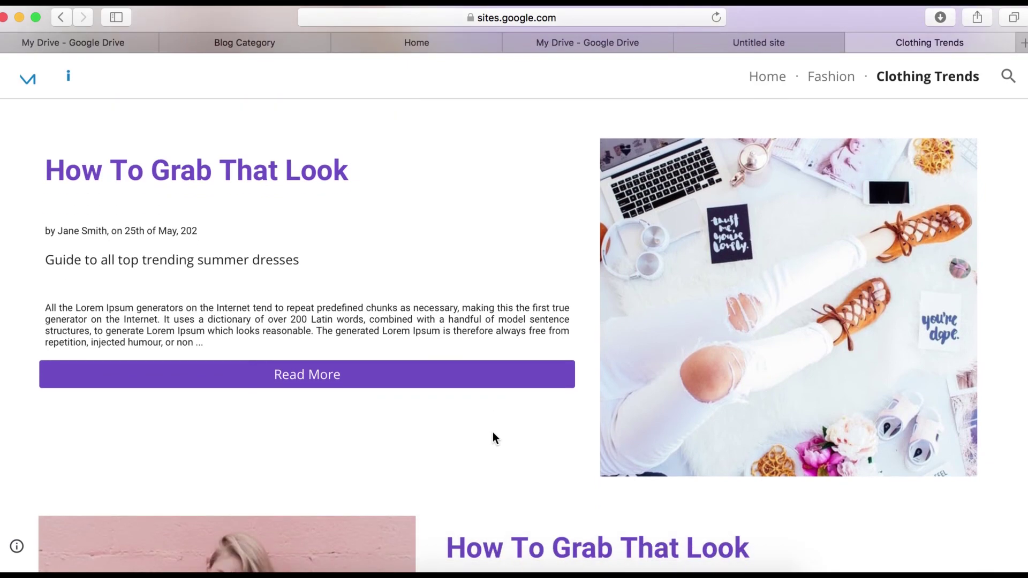
scroll(492, 432, "down", 6)
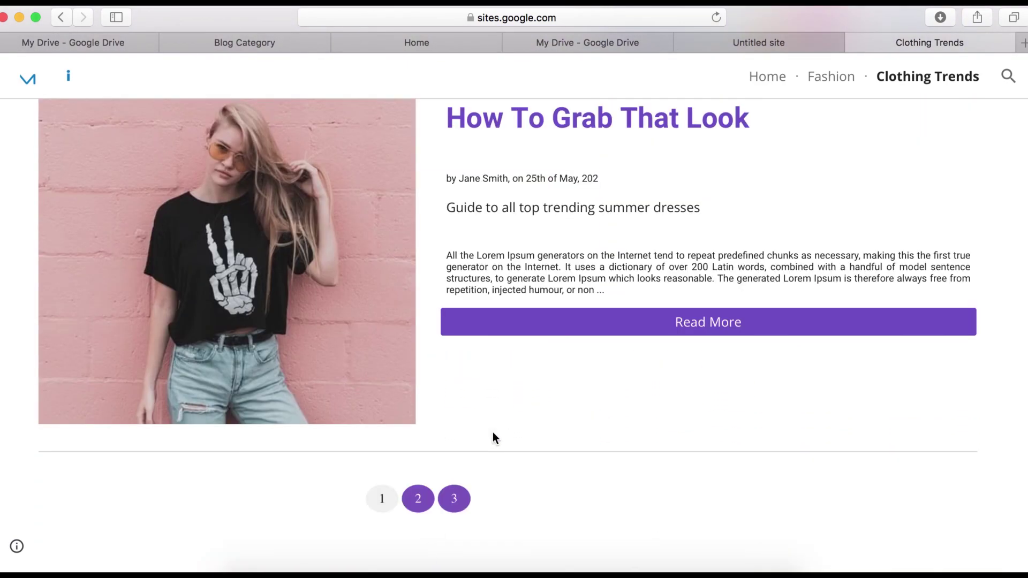
scroll(493, 438, "down", 3)
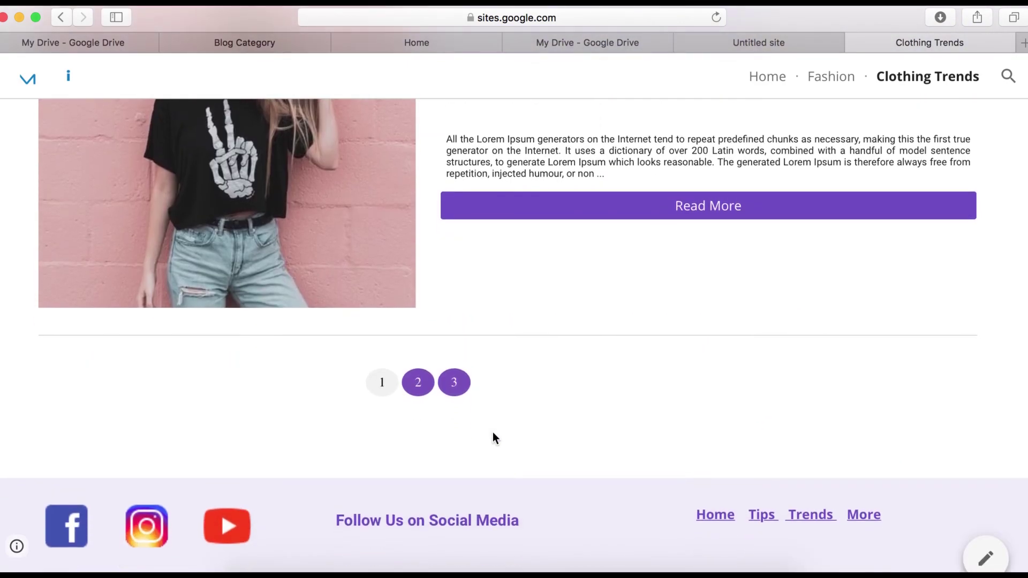
scroll(493, 433, "up", 2)
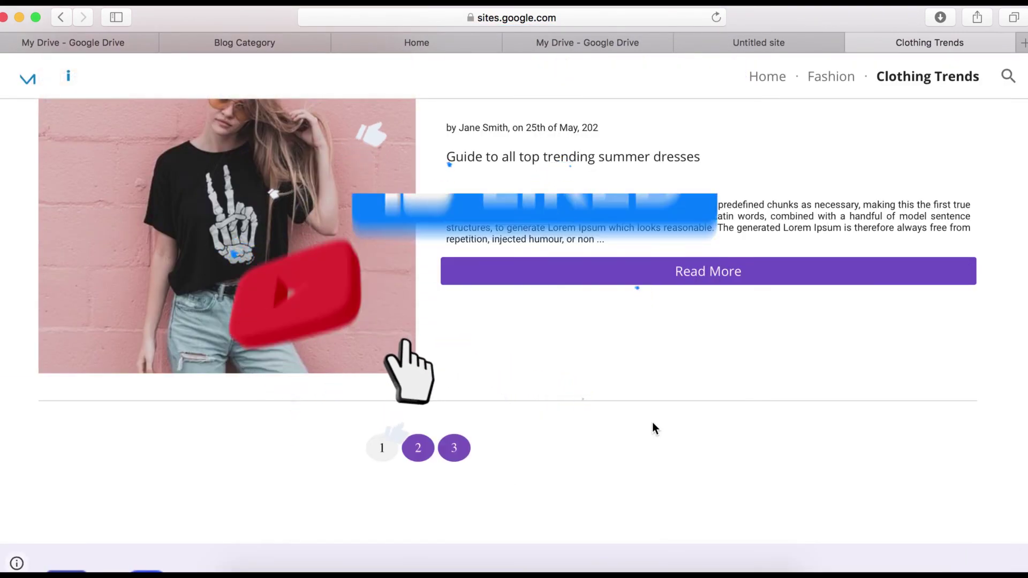
scroll(653, 426, "down", 2)
scroll(652, 427, "up", 10)
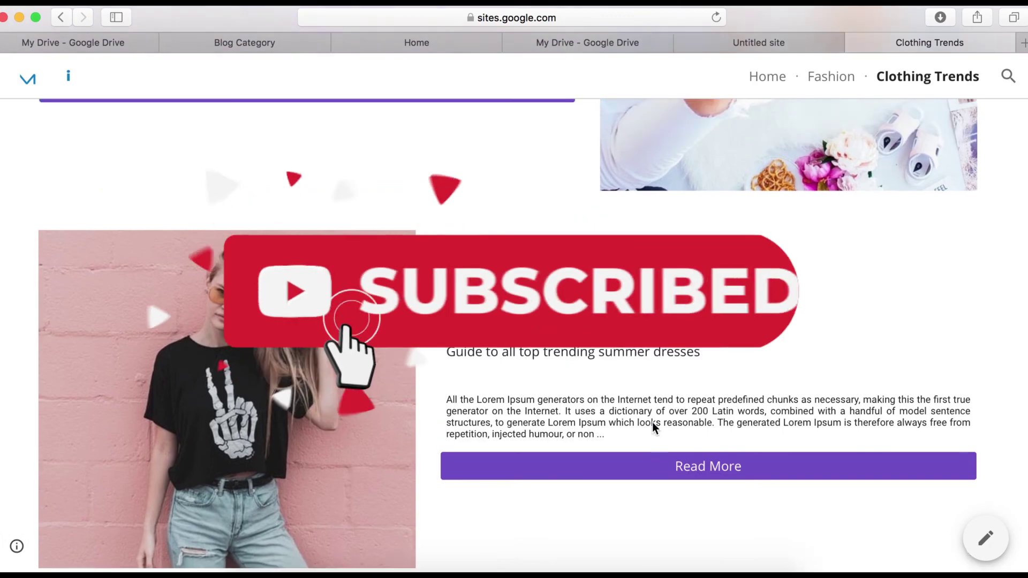
scroll(653, 422, "up", 15)
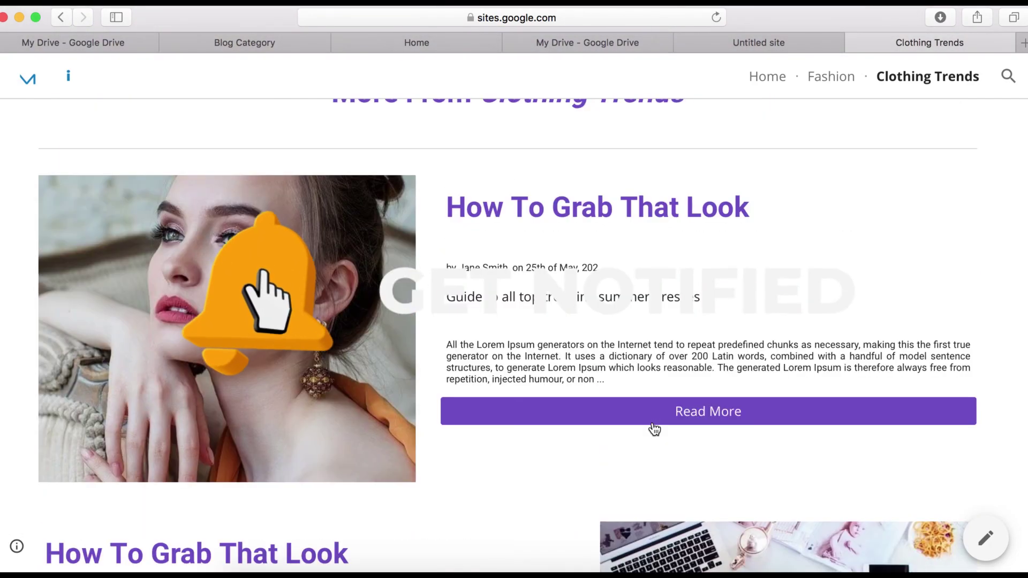